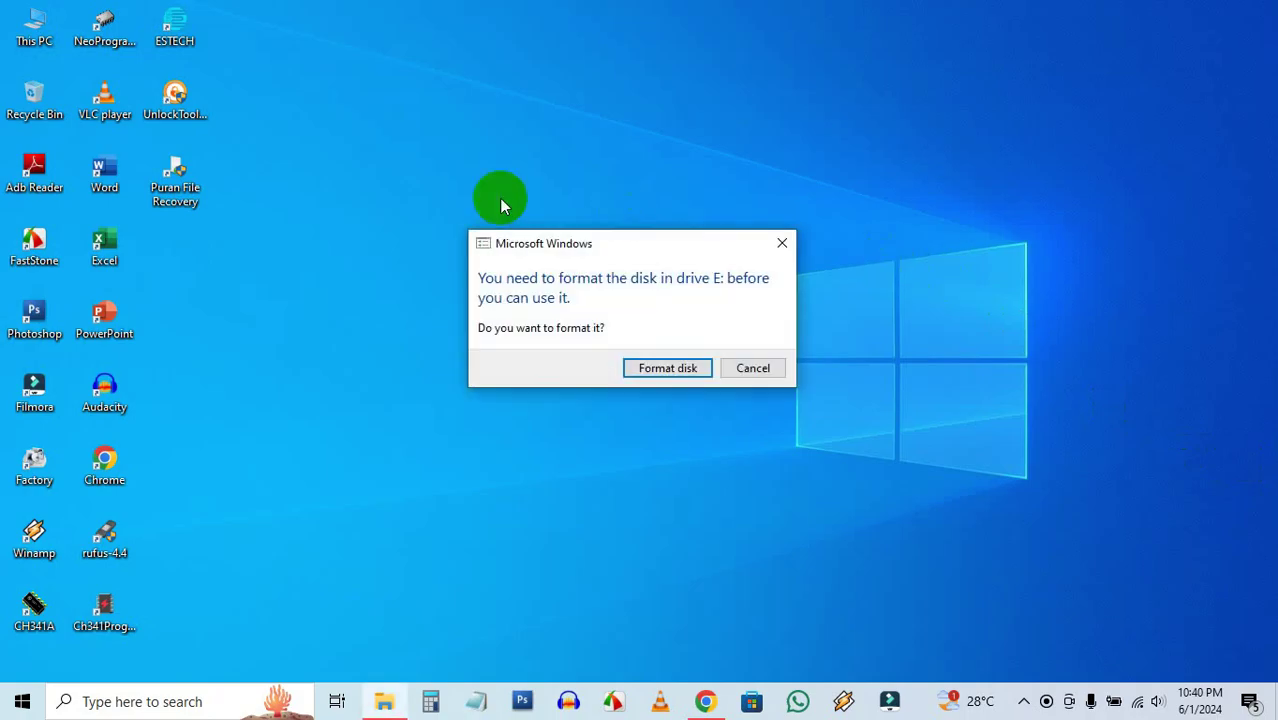
# - Dismiss the USB drive notification, cancel the prompt to format drive E:, and refresh the desktop
pyautogui.moveTo(657, 250); pyautogui.dragTo(477, 250)
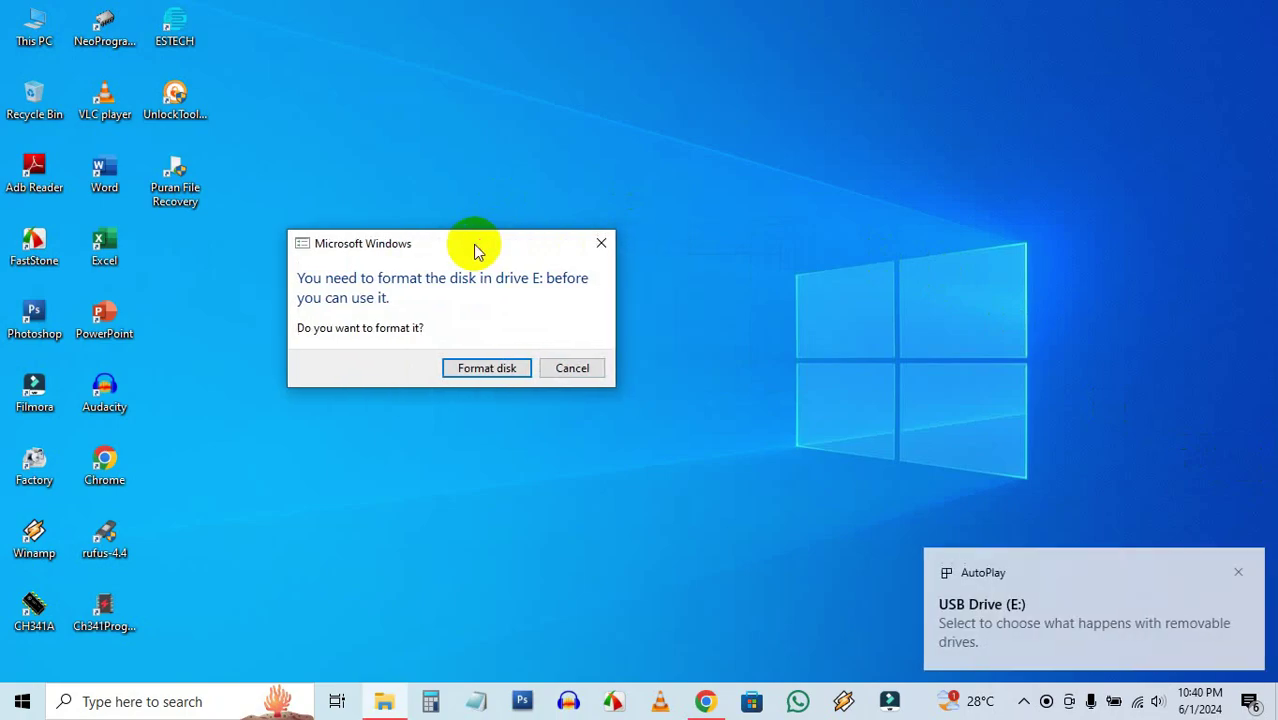
pyautogui.click(1237, 573)
pyautogui.click(419, 370)
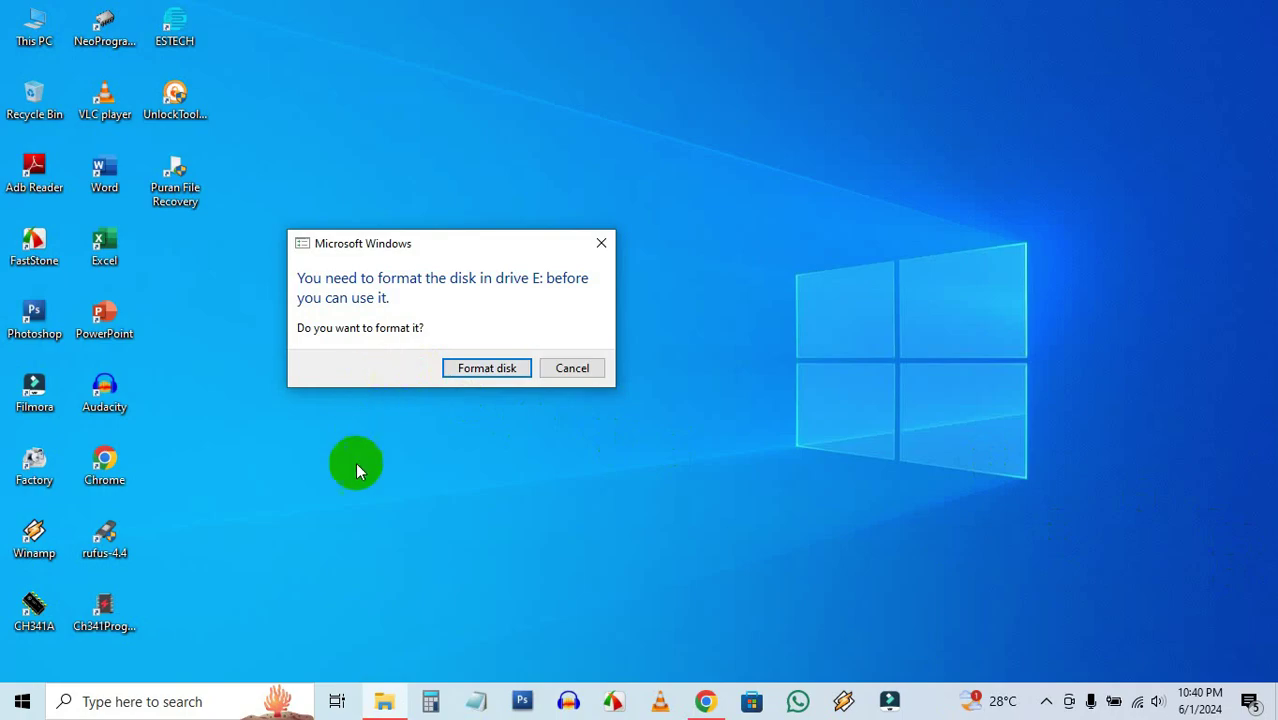
pyautogui.moveTo(476, 242); pyautogui.dragTo(496, 202)
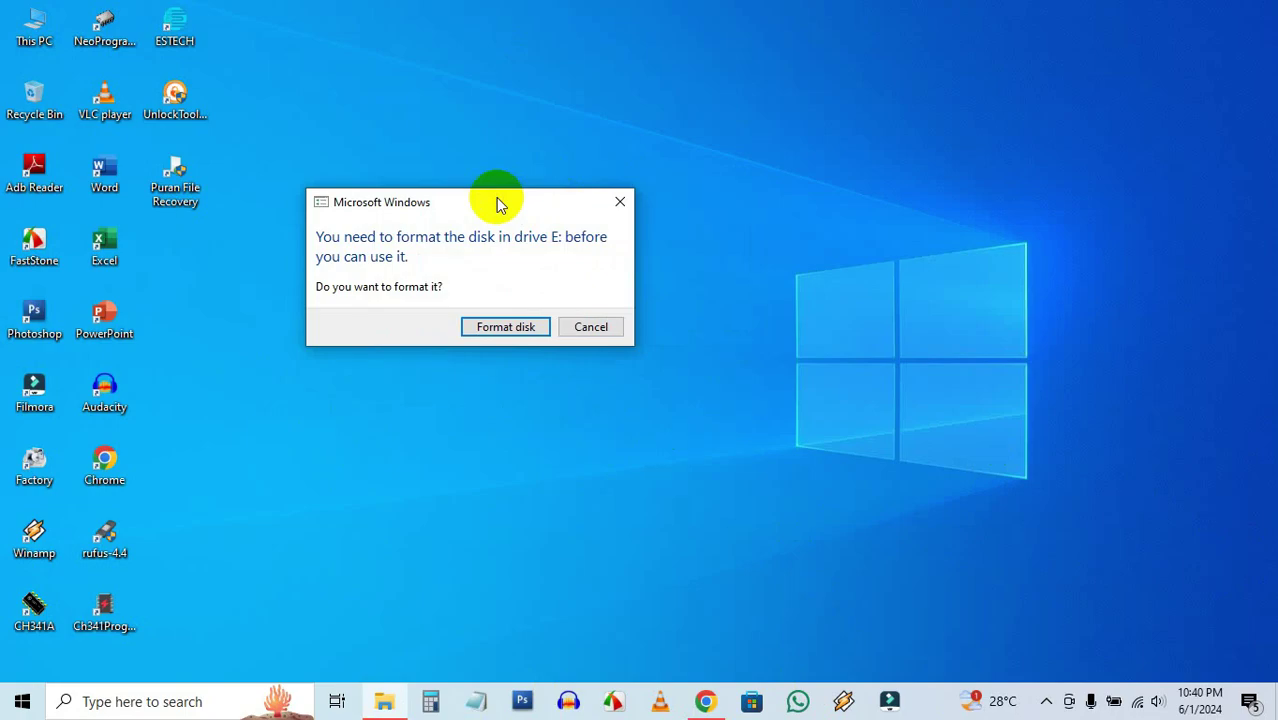
pyautogui.click(600, 328)
pyautogui.rightClick(673, 194)
pyautogui.click(722, 278)
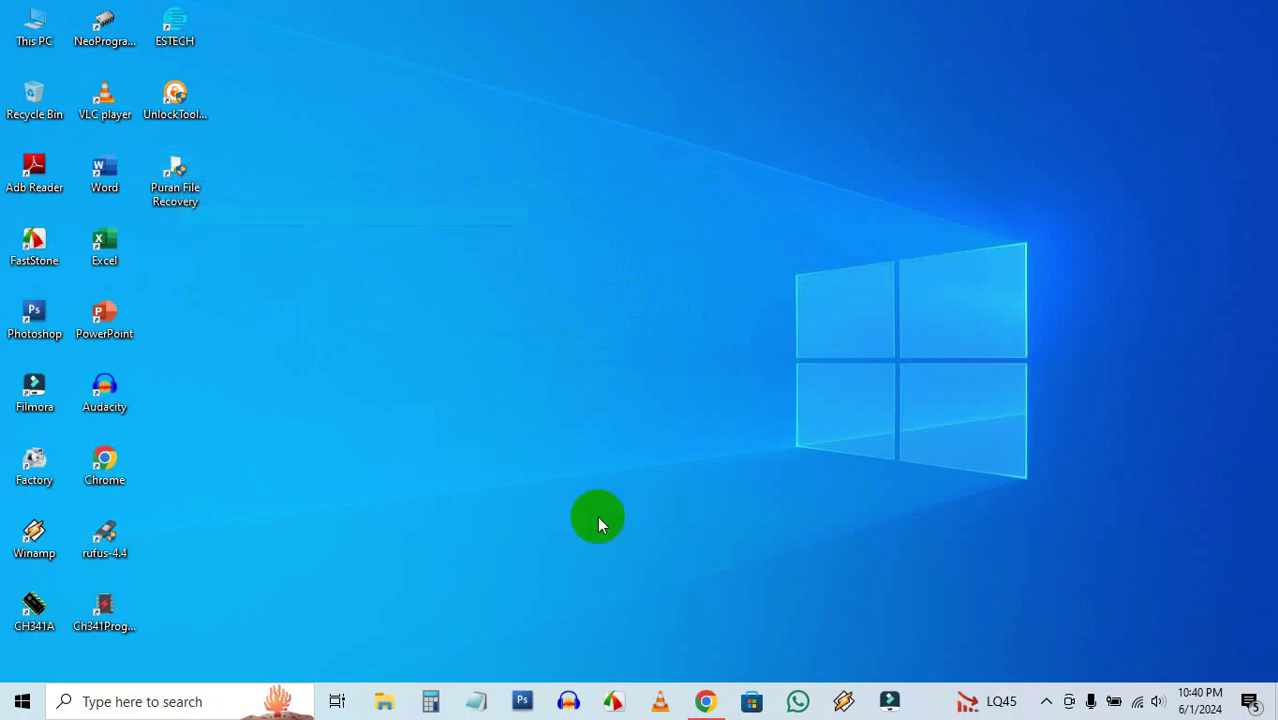
# - View the Data Recovery download page on the Puran Software website in Chrome, then minimize the browser
pyautogui.click(697, 679)
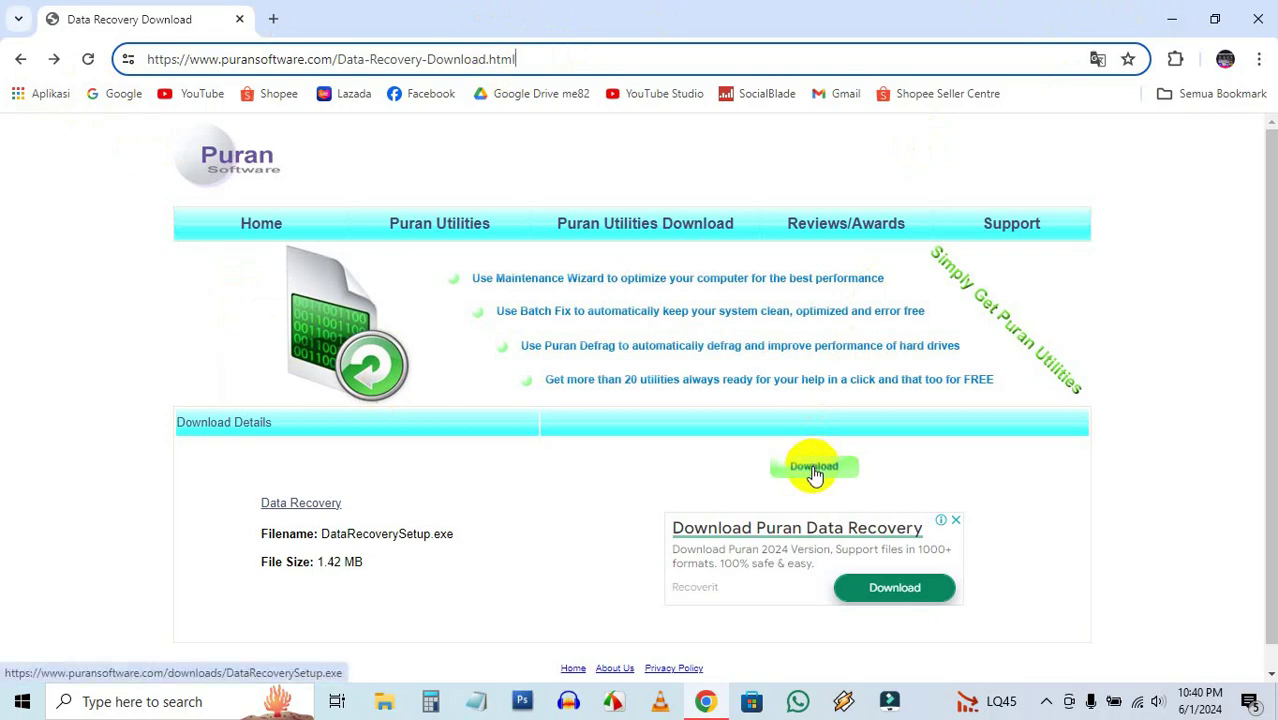
pyautogui.click(1173, 20)
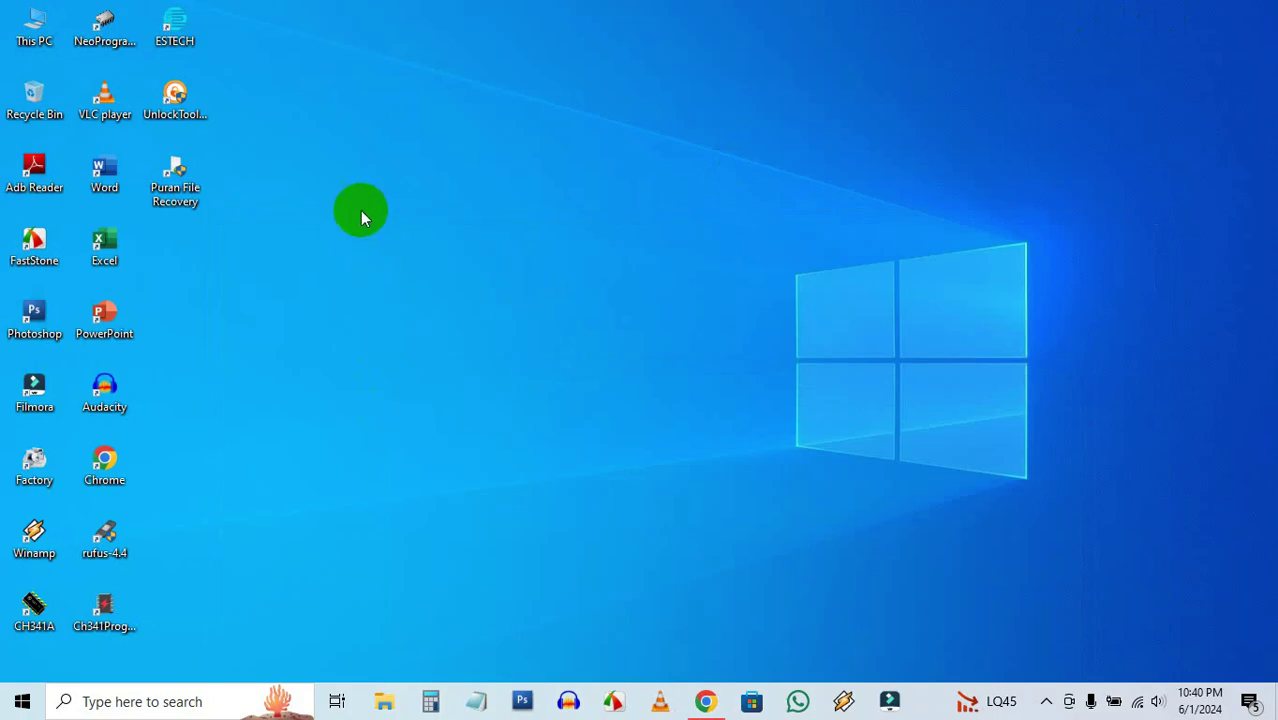
# - Launch Puran File Recovery from the desktop with administrator rights
pyautogui.doubleClick(170, 175)
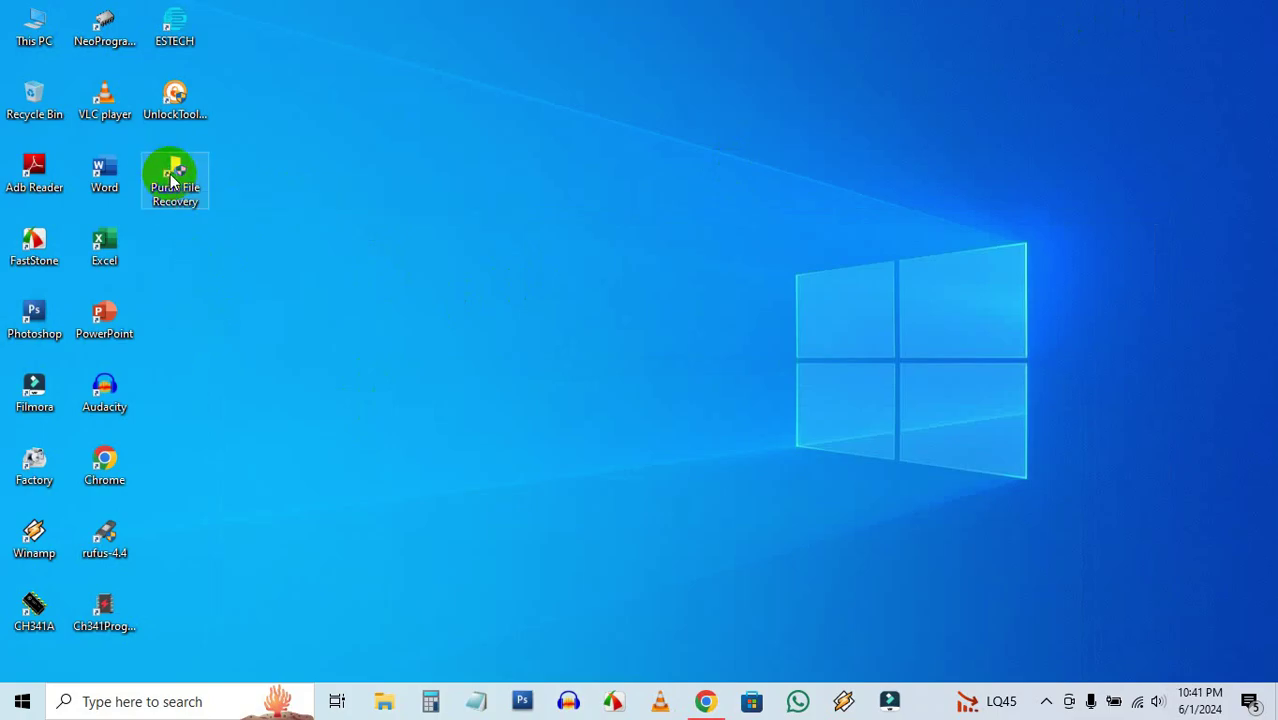
pyautogui.rightClick(172, 174)
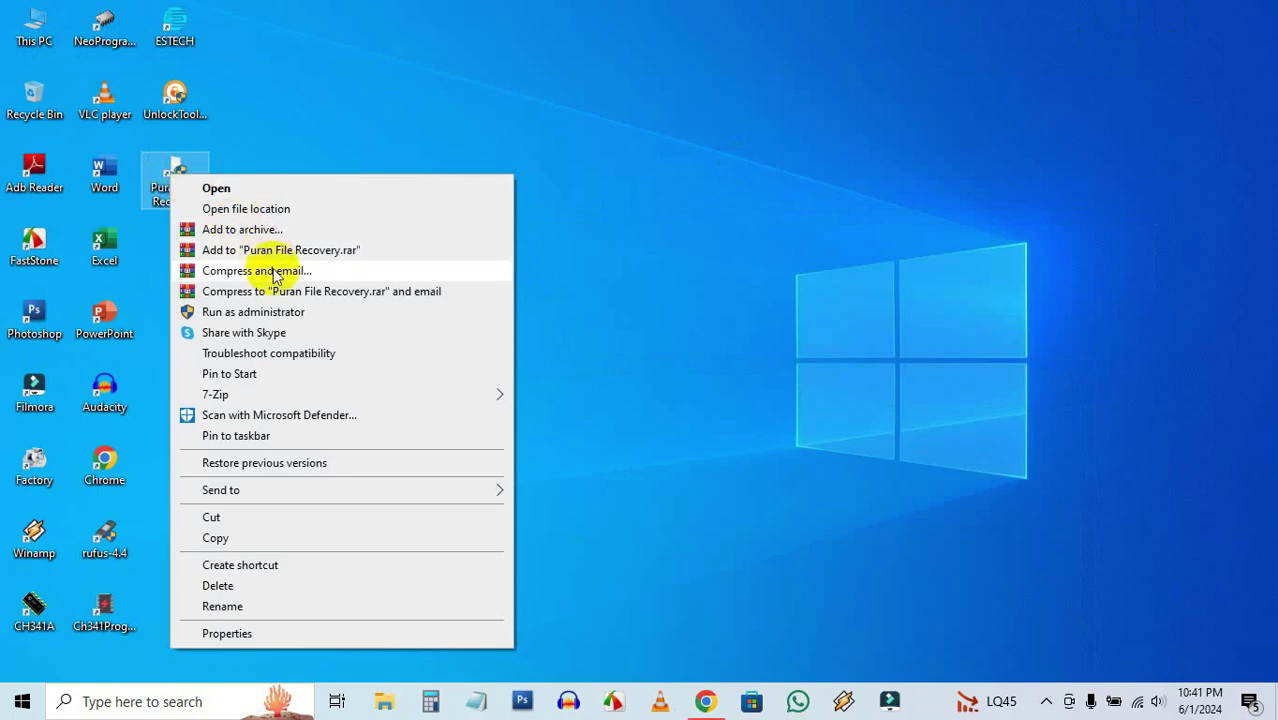
pyautogui.click(277, 316)
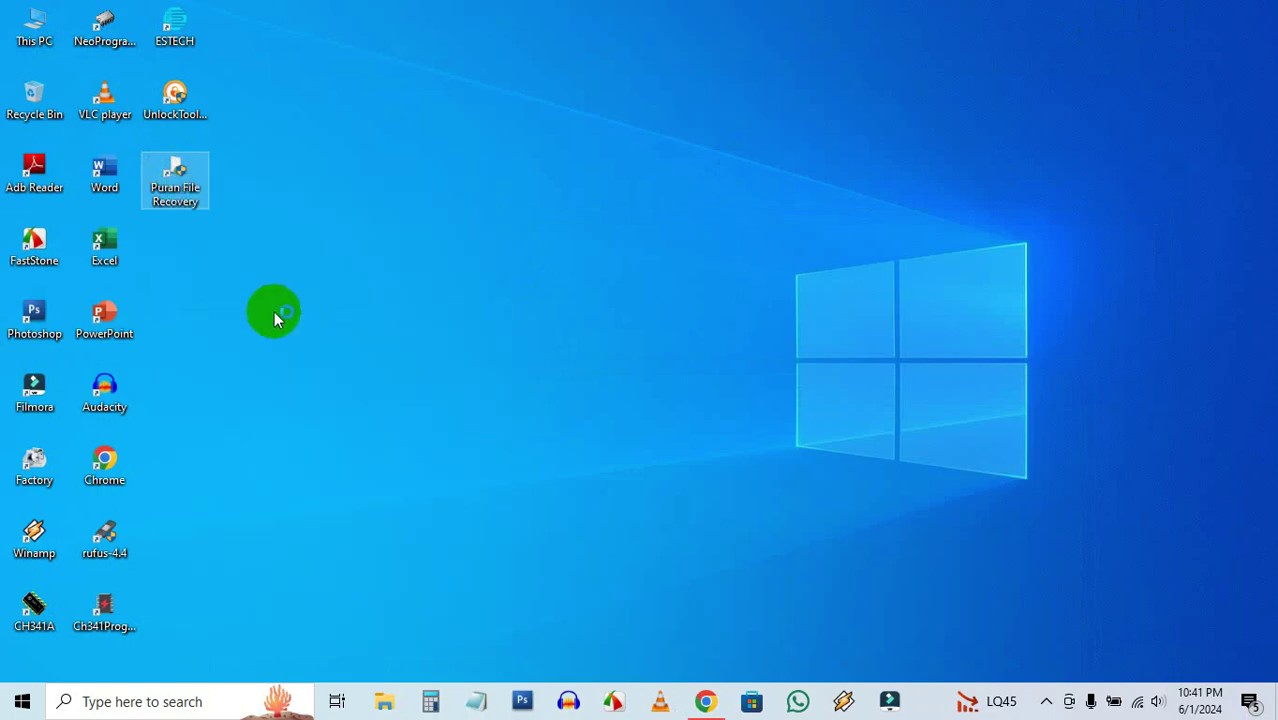
pyautogui.click(513, 478)
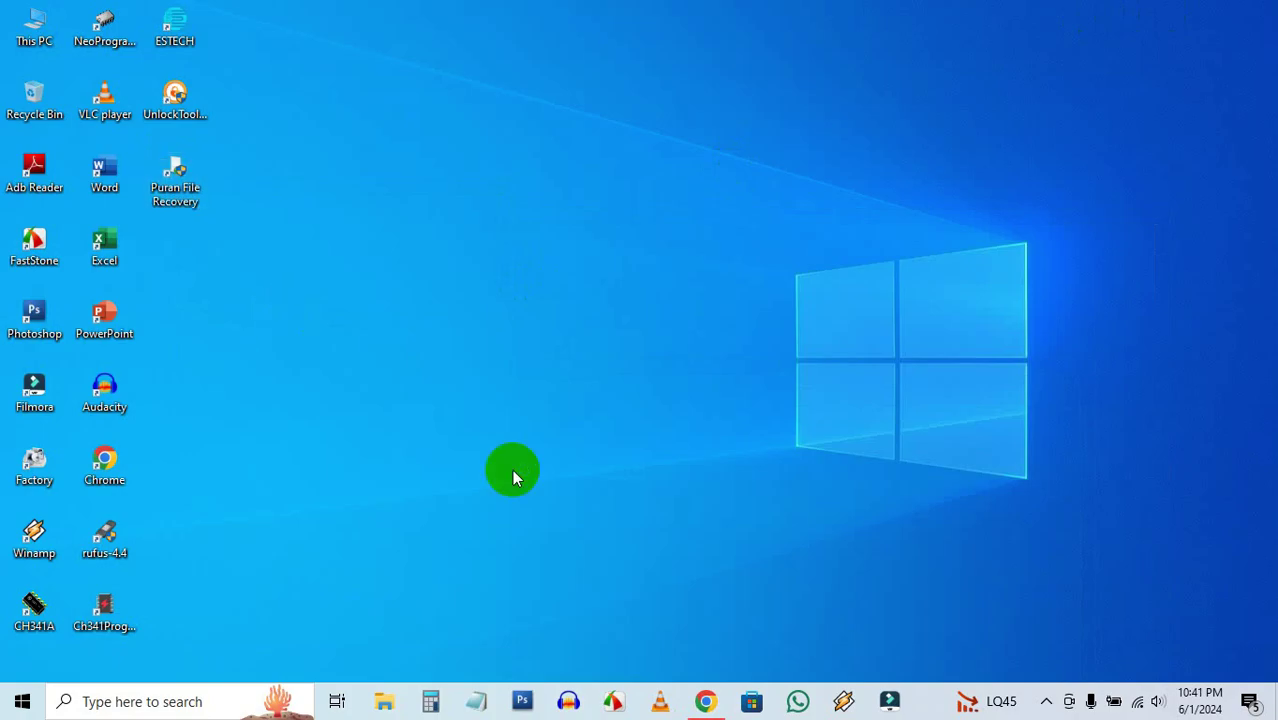
# - Select the RAW drive E: in the drive list as the drive to recover from
pyautogui.scroll(-2, 524, 218)
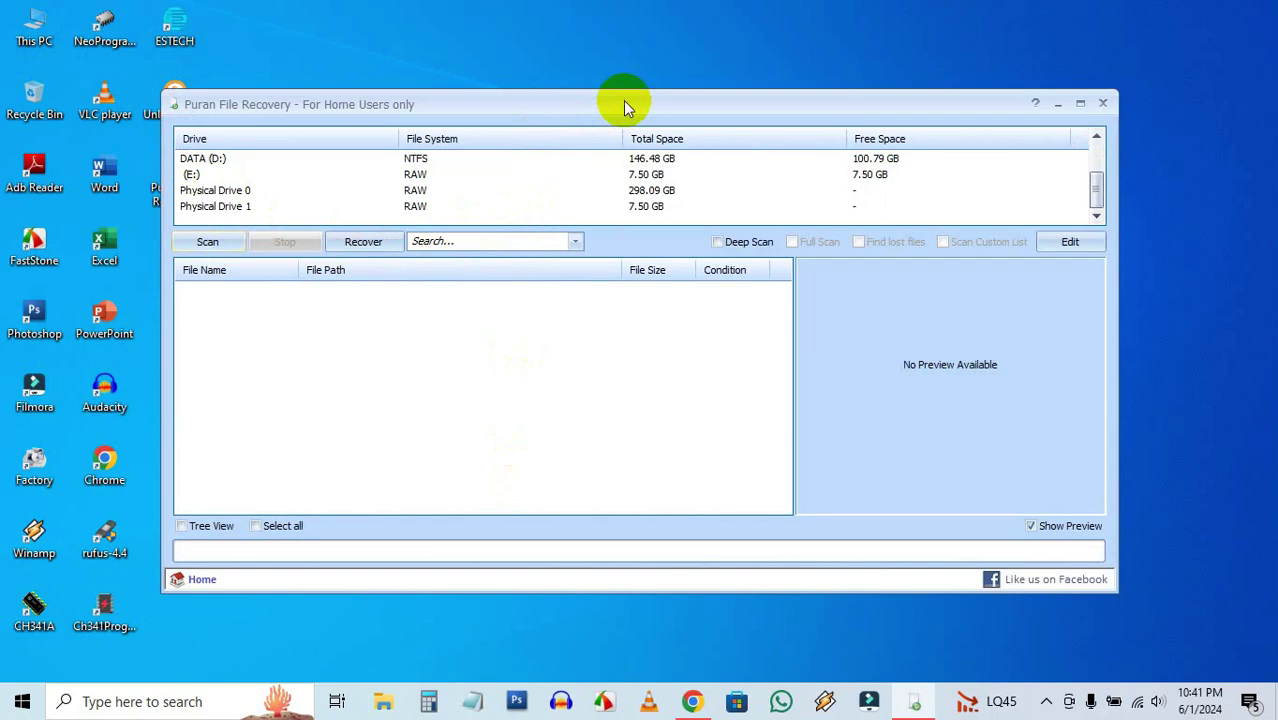
pyautogui.moveTo(623, 100); pyautogui.dragTo(655, 116)
pyautogui.click(223, 191)
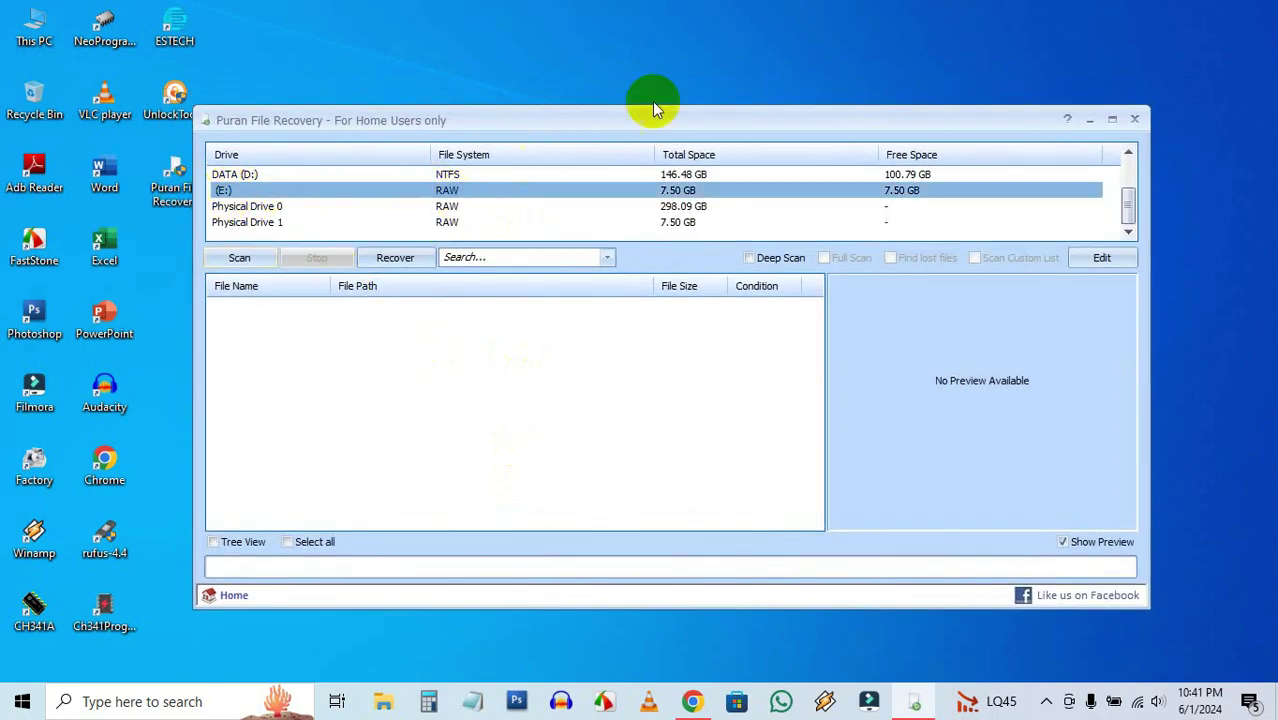
pyautogui.moveTo(647, 117); pyautogui.dragTo(693, 115)
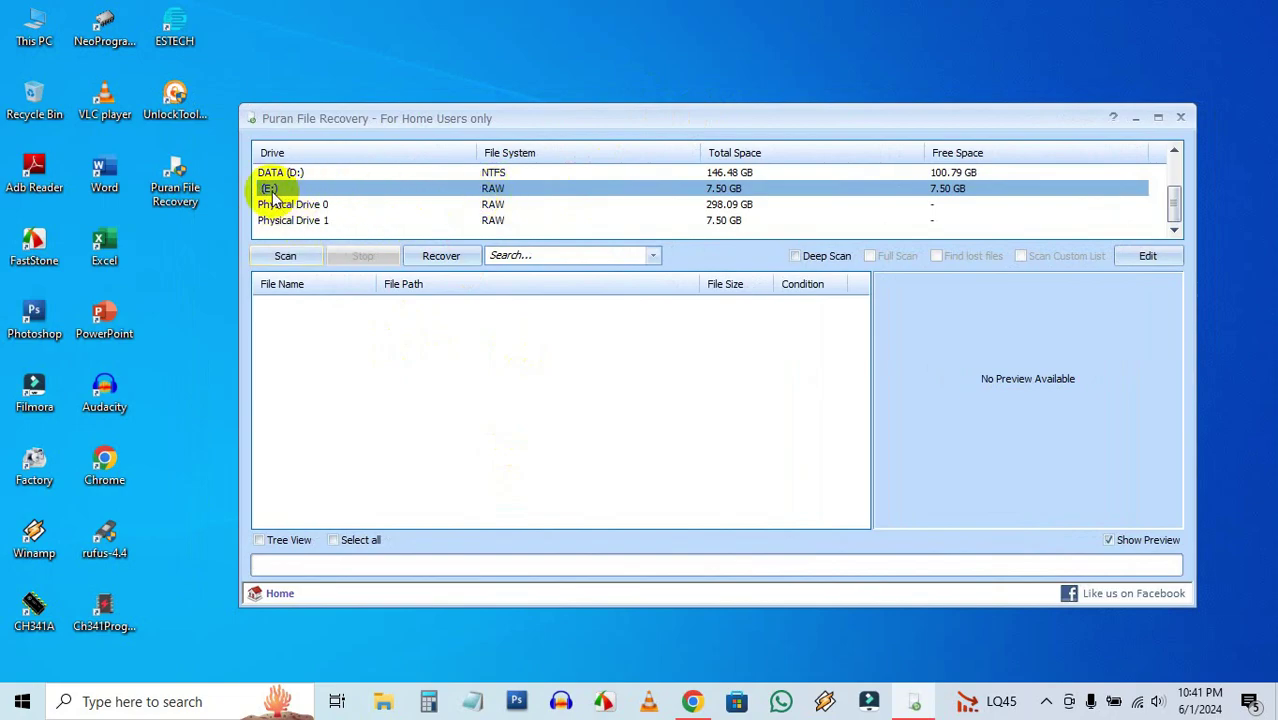
# - Try to open USB Drive (E:) in This PC, decline formatting, dismiss the error and close File Explorer
pyautogui.doubleClick(37, 28)
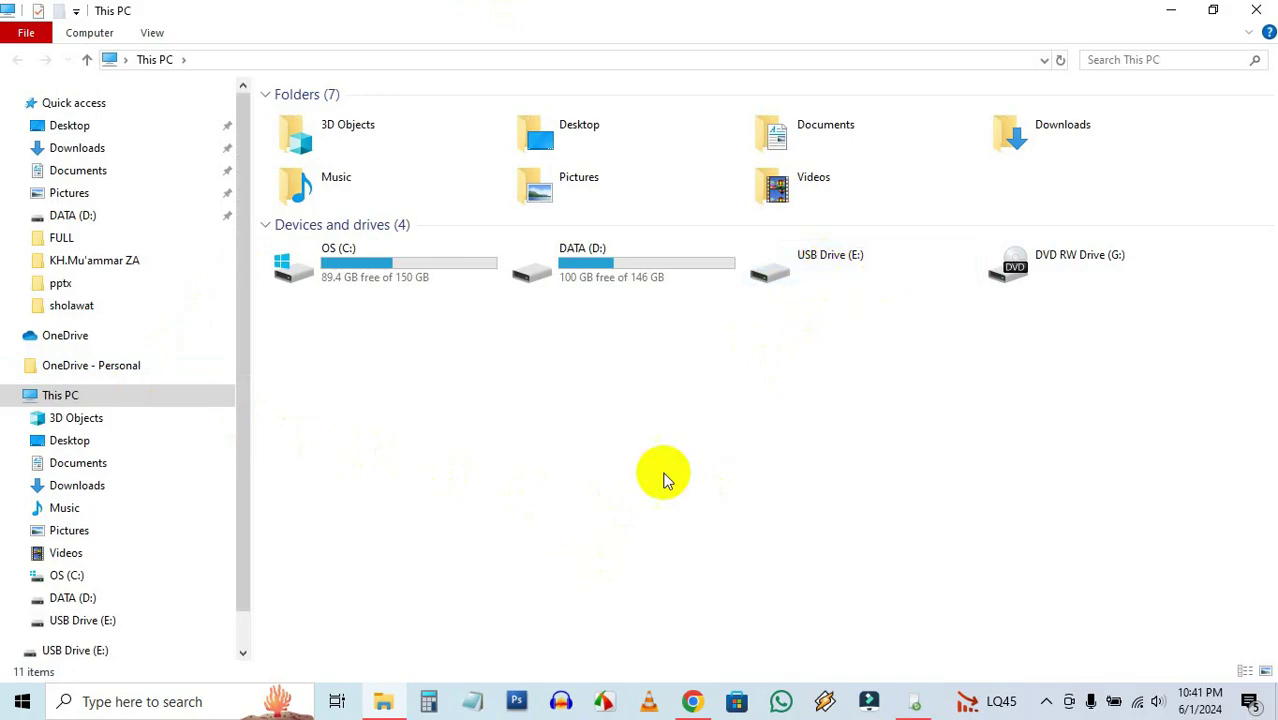
pyautogui.moveTo(560, 268)
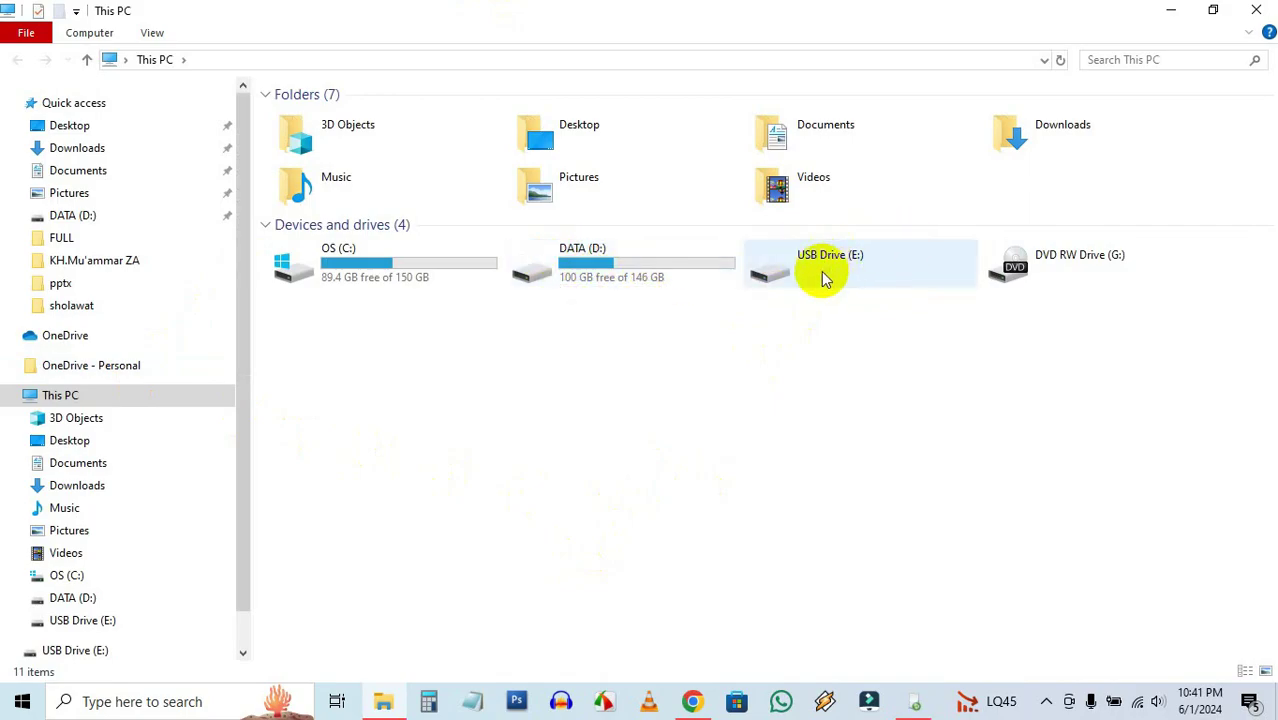
pyautogui.doubleClick(893, 278)
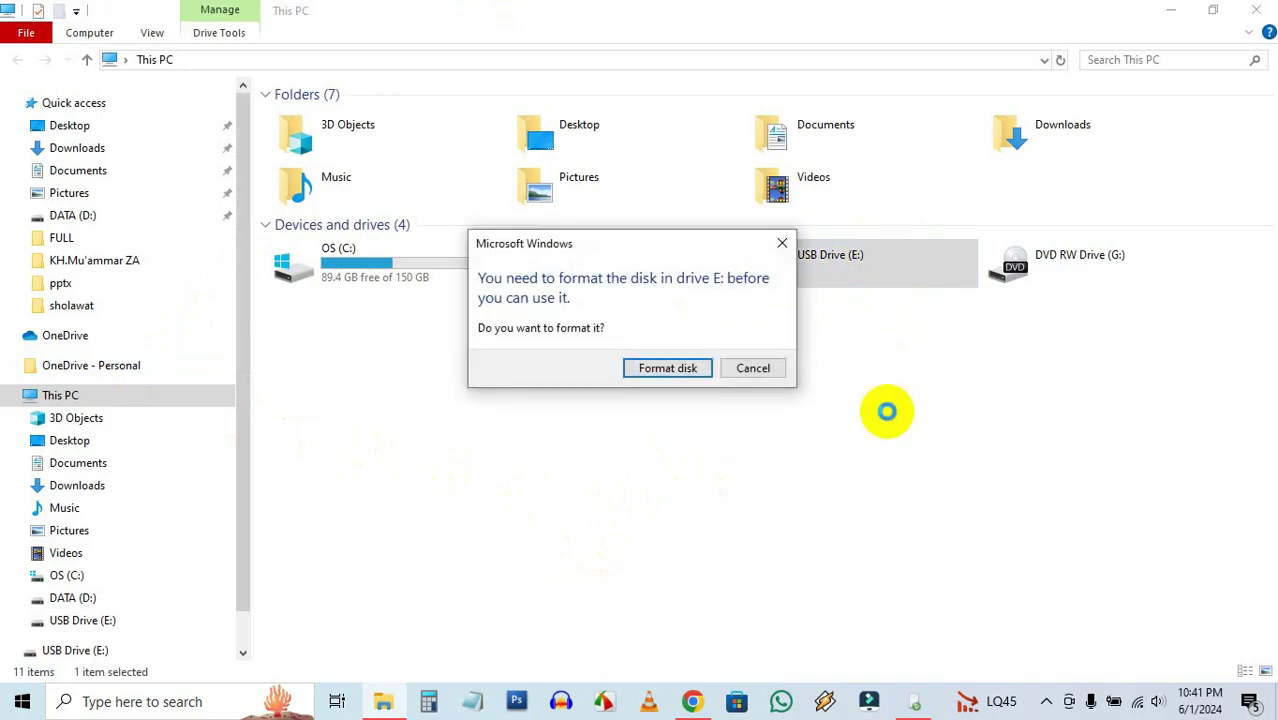
pyautogui.click(750, 370)
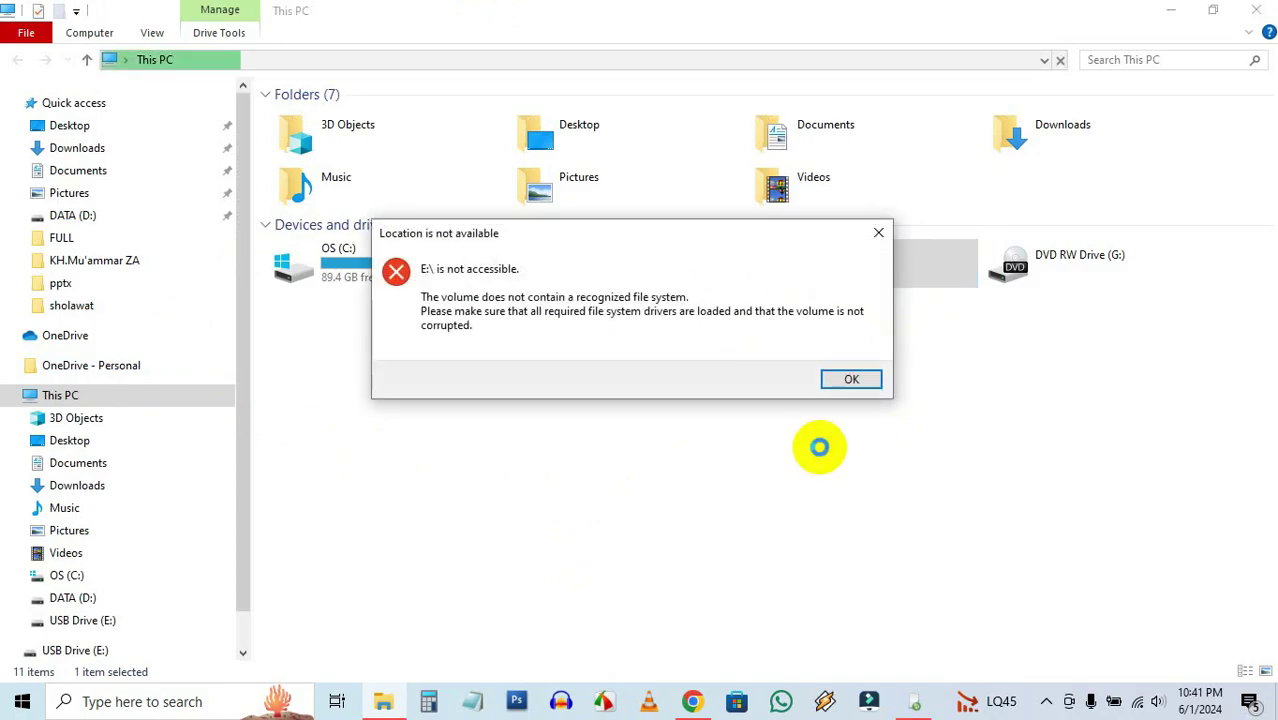
pyautogui.click(878, 232)
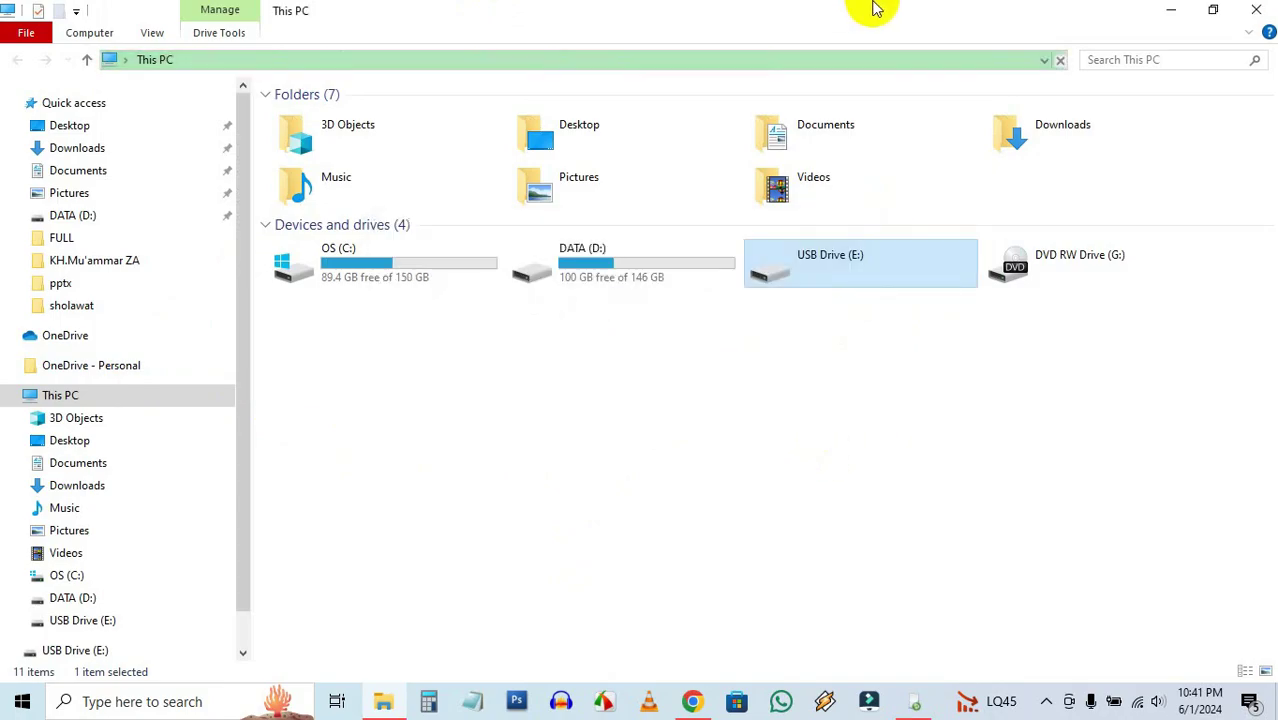
pyautogui.click(1262, 10)
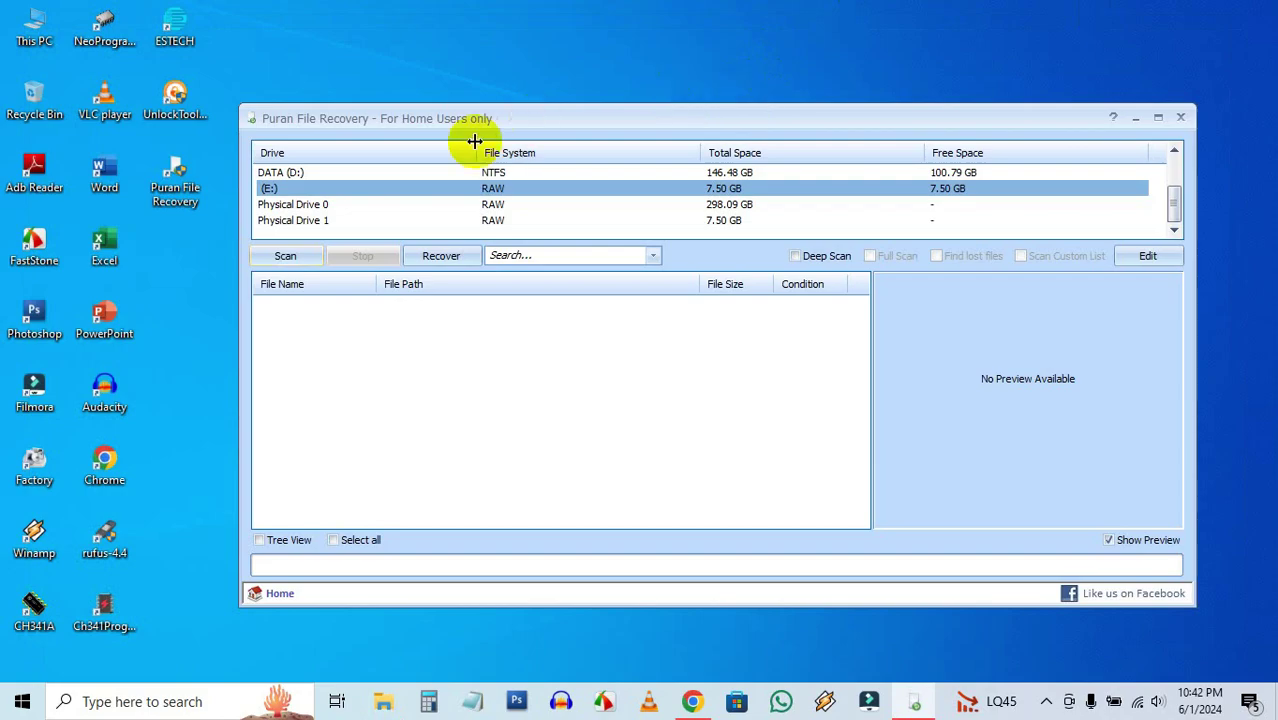
# - Scan drive E: with Deep Scan, Full Scan, Find lost files and Scan Custom List enabled, and close the completion message
pyautogui.moveTo(679, 120); pyautogui.dragTo(678, 105)
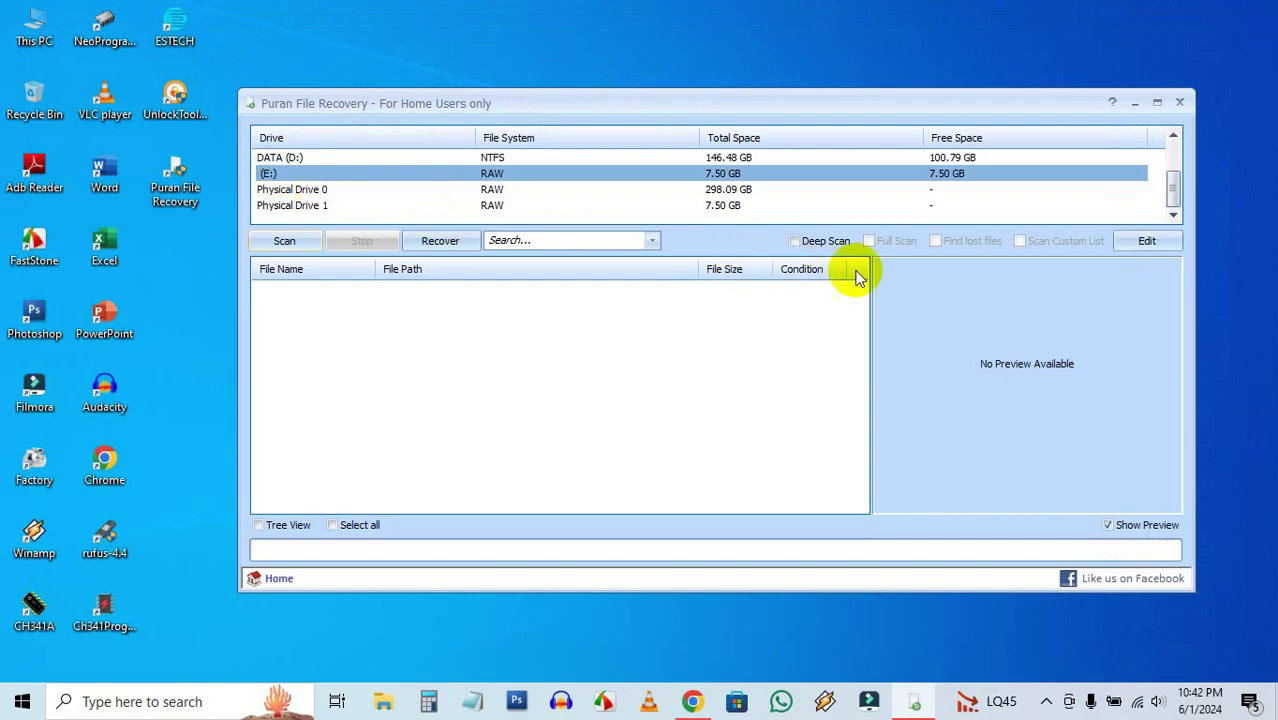
pyautogui.click(795, 243)
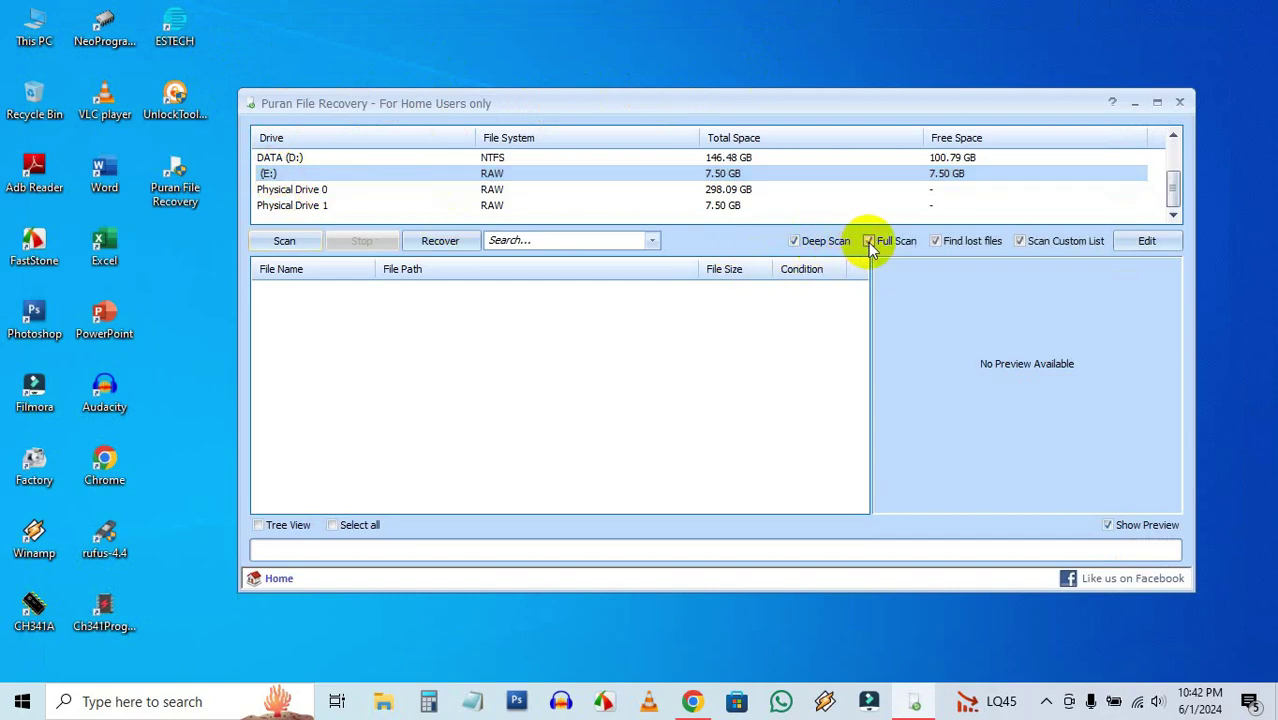
pyautogui.click(284, 242)
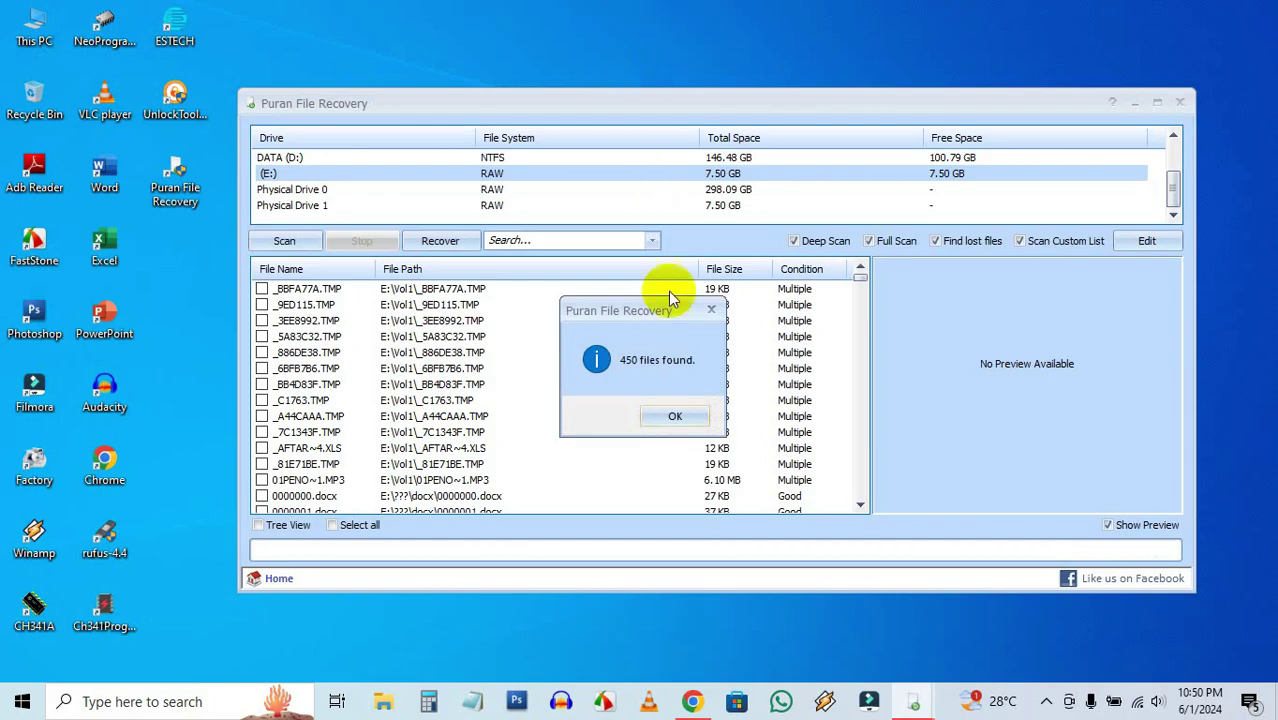
pyautogui.click(670, 420)
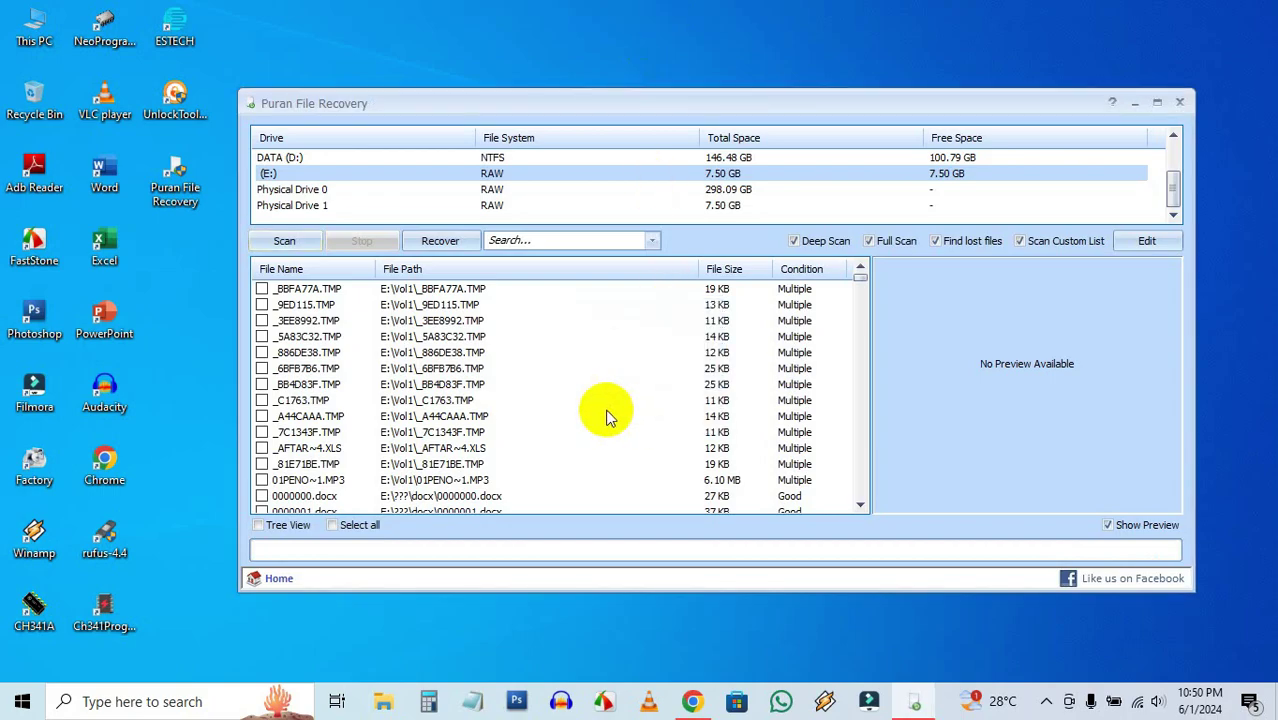
# - Examine the list of files found on drive E:, checking their names, paths, sizes and conditions
pyautogui.scroll(-9, 450, 405)
pyautogui.scroll(-15, 455, 410)
pyautogui.scroll(-15, 455, 415)
pyautogui.scroll(-15, 455, 422)
pyautogui.scroll(-8, 455, 428)
pyautogui.scroll(-20, 452, 432)
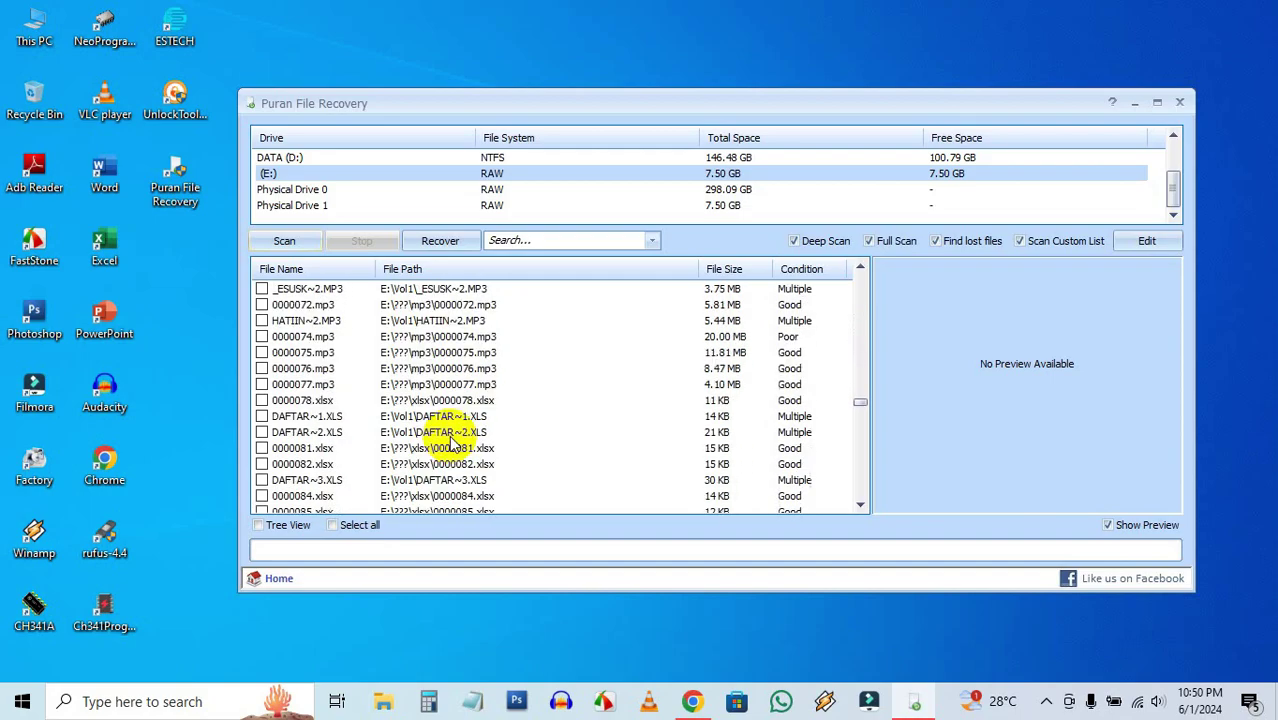
pyautogui.scroll(-20, 452, 468)
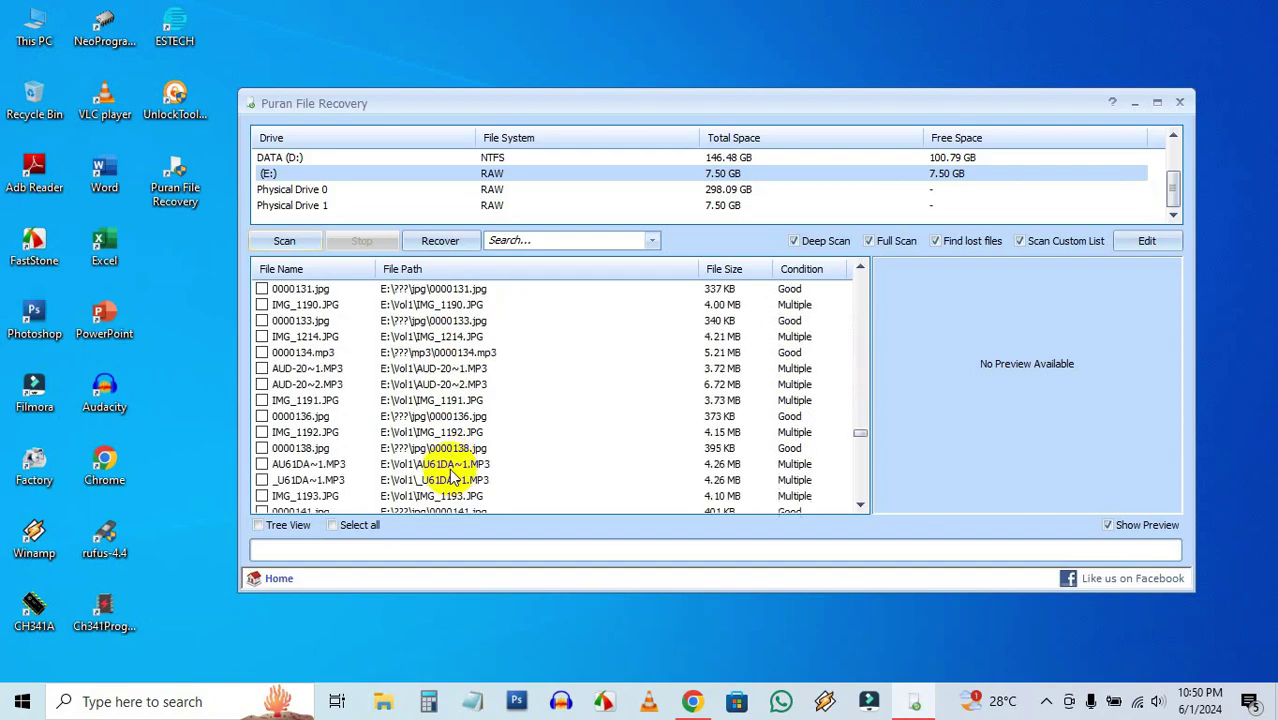
pyautogui.scroll(-20, 452, 478)
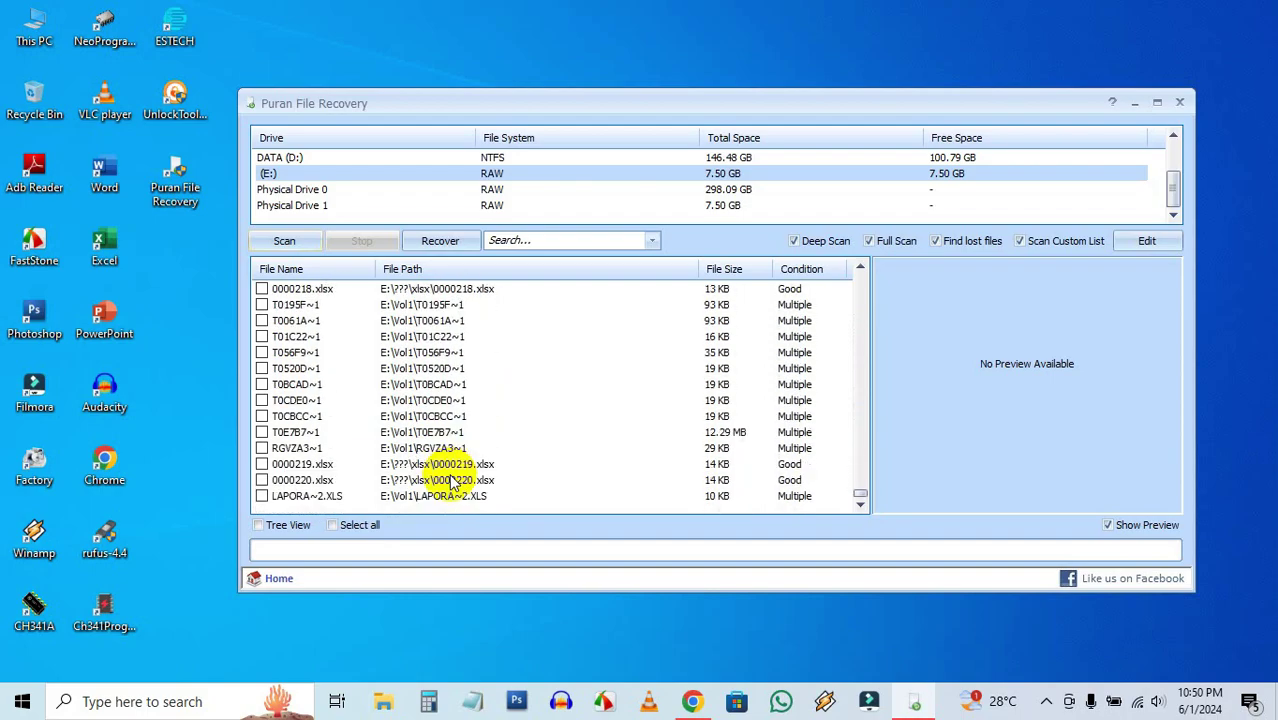
pyautogui.scroll(20, 450, 470)
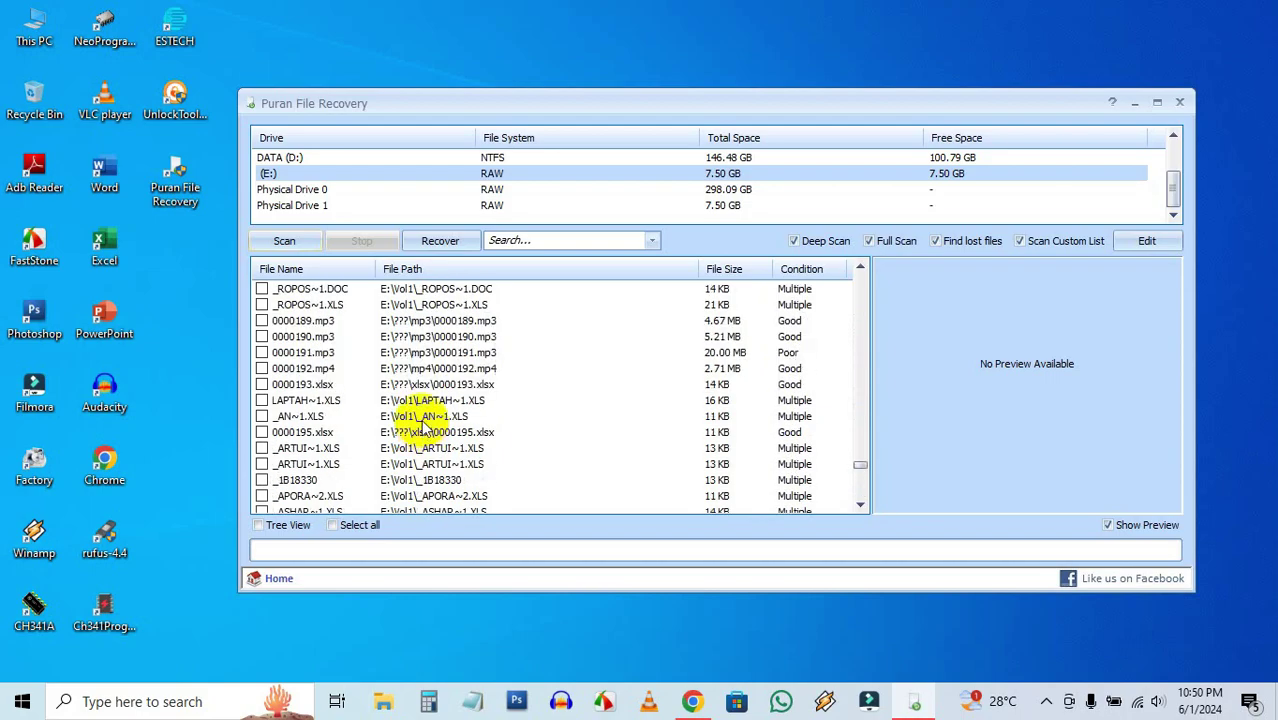
pyautogui.scroll(20, 425, 425)
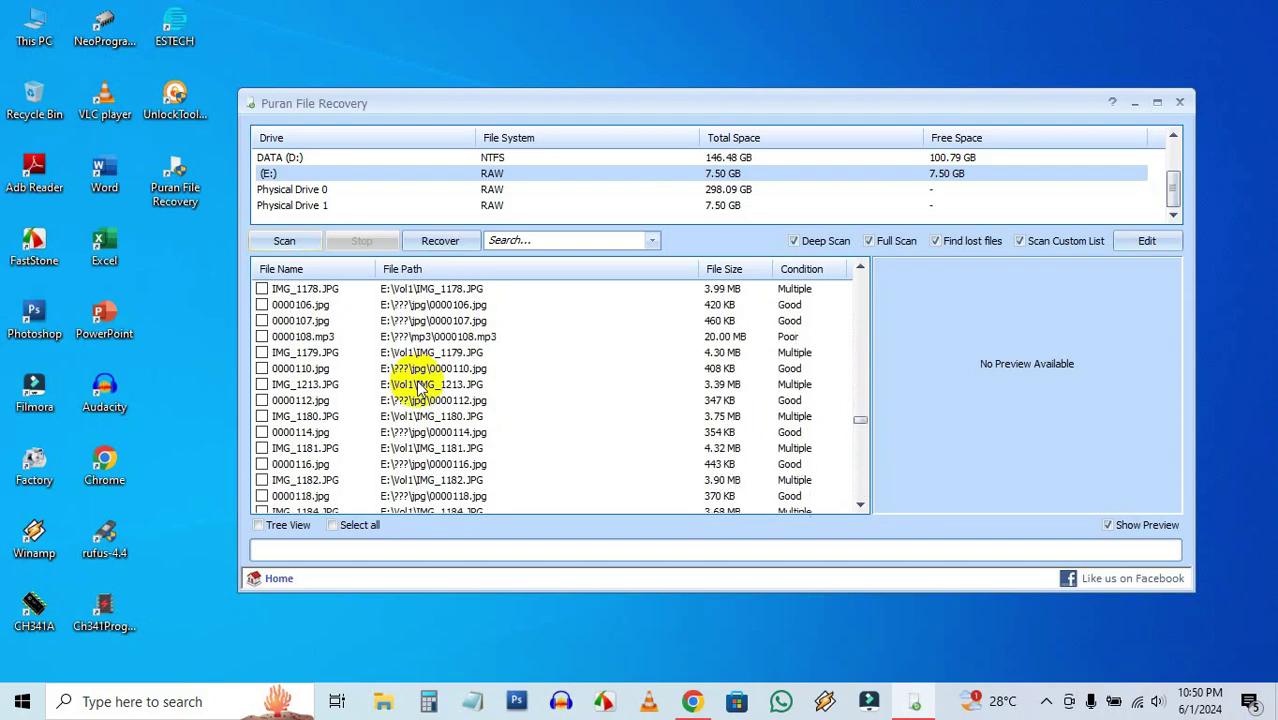
pyautogui.scroll(20, 420, 386)
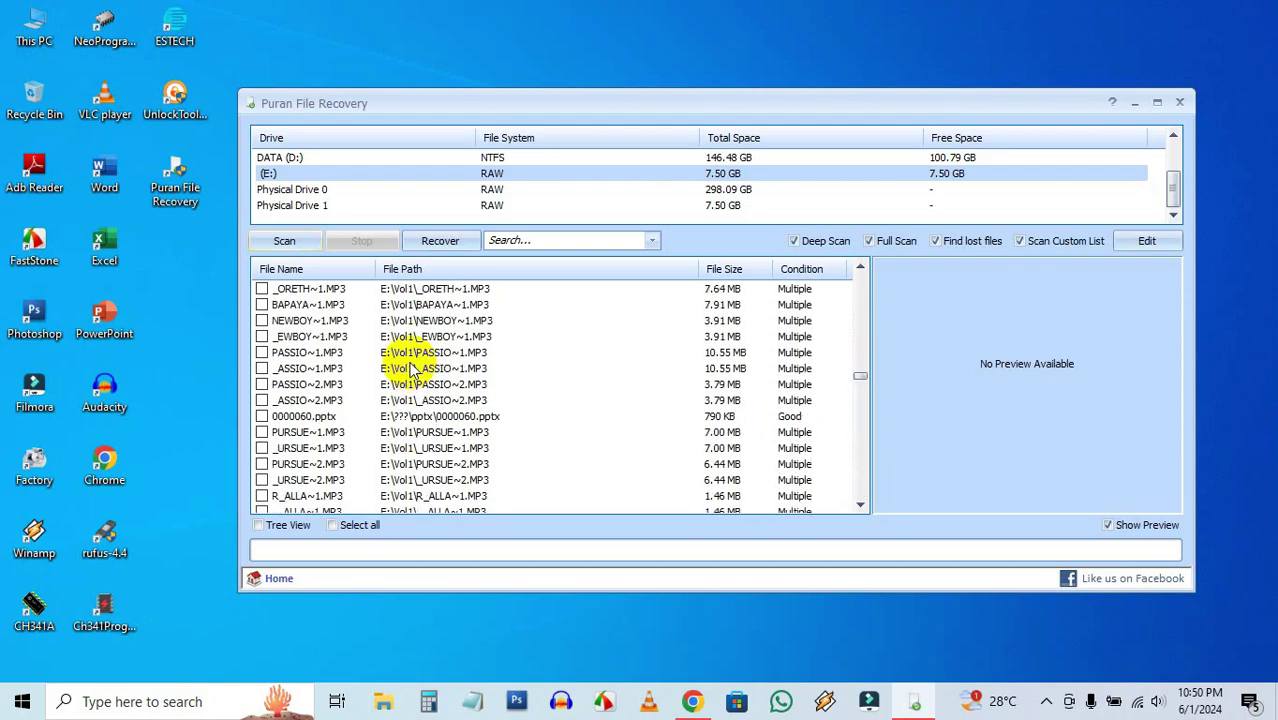
pyautogui.scroll(20, 412, 370)
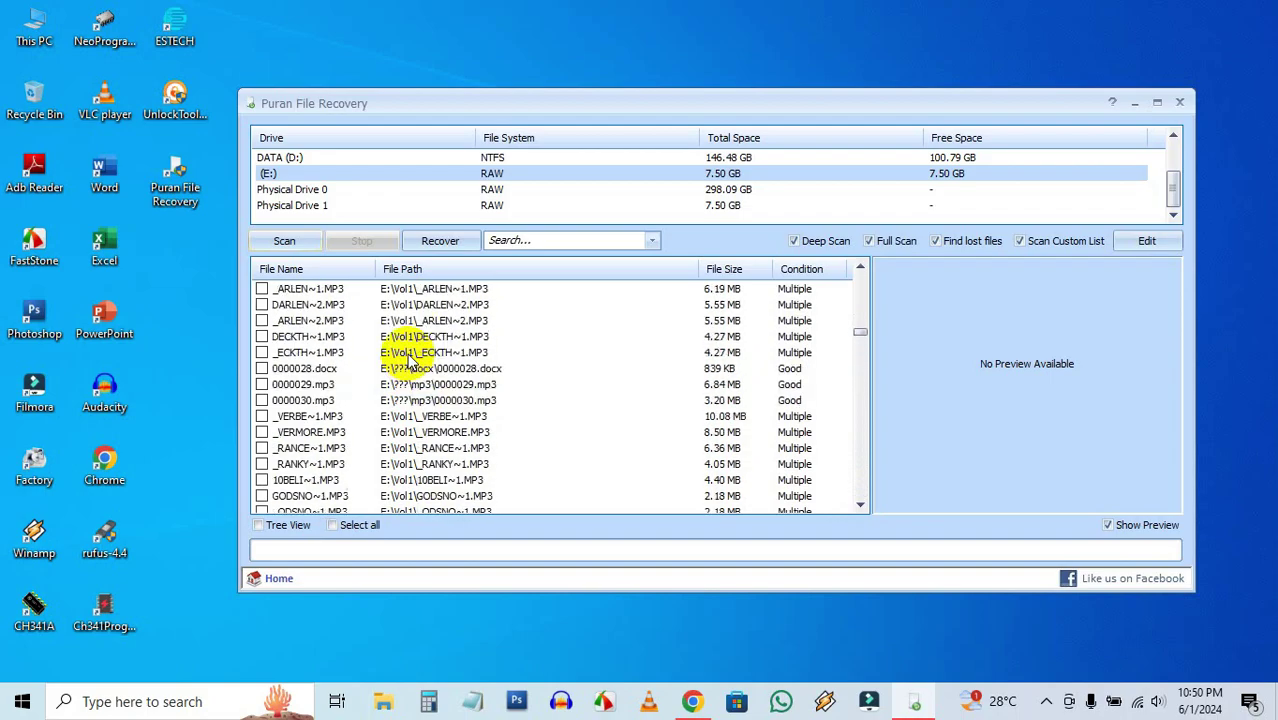
pyautogui.scroll(20, 410, 358)
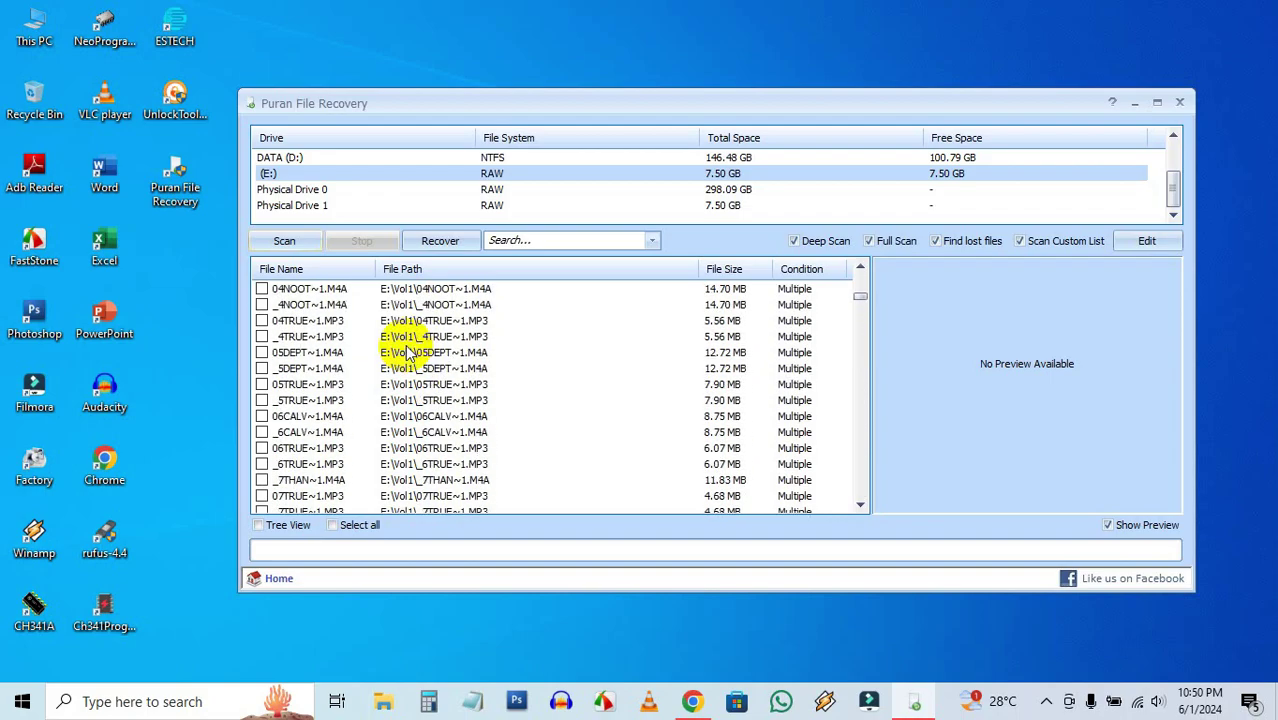
pyautogui.scroll(10, 410, 345)
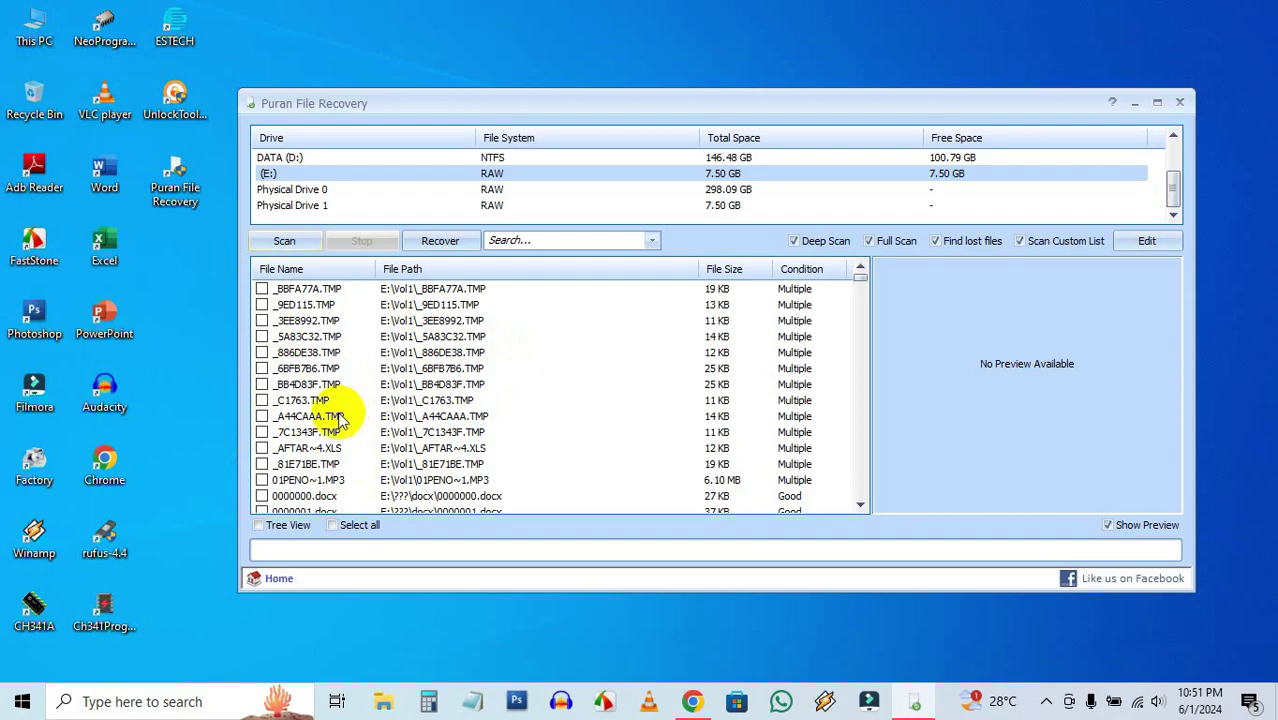
# - Show the found files in Tree View and tick the whole E:\ tree for recovery
pyautogui.click(258, 527)
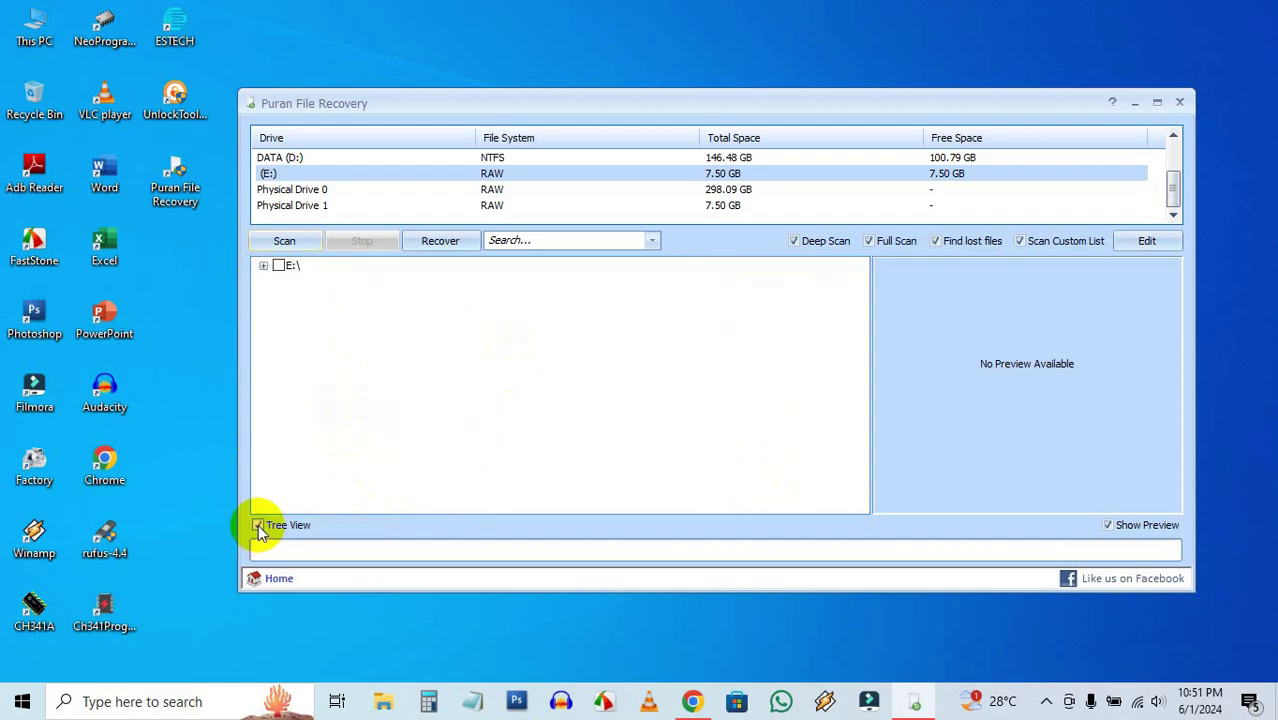
pyautogui.click(288, 266)
pyautogui.click(278, 266)
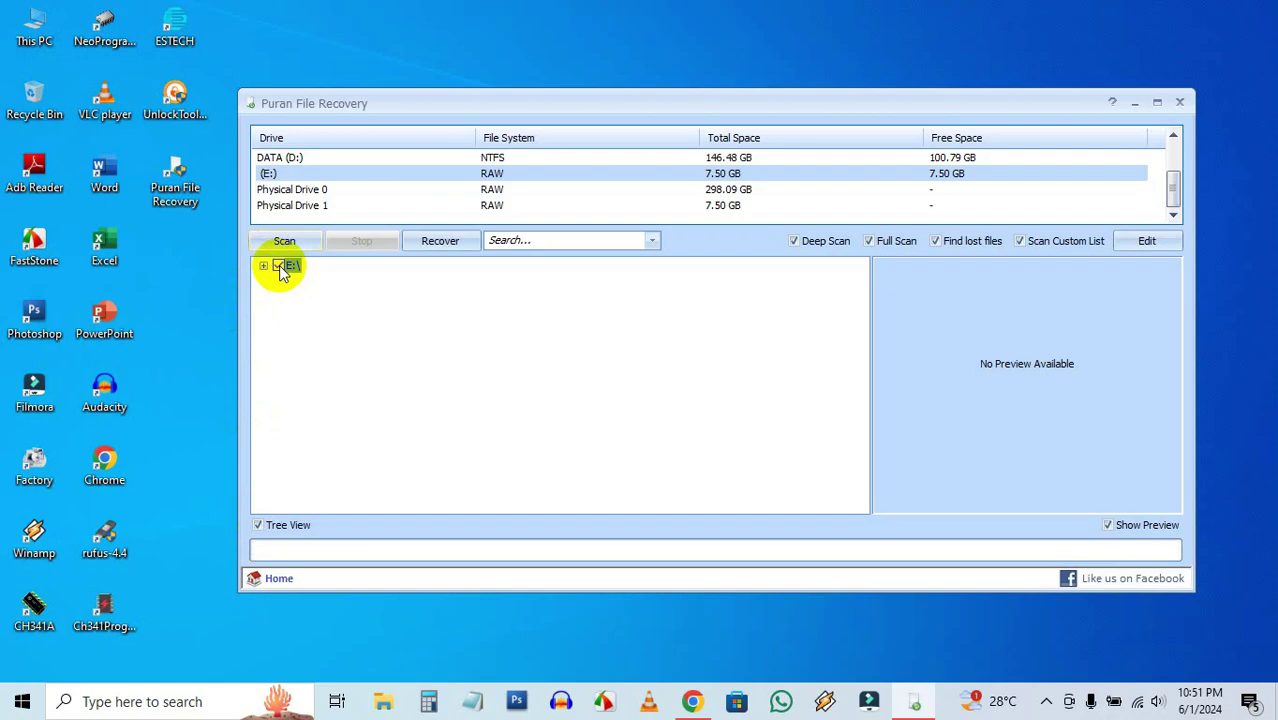
# - Recover the ticked E:\ tree with its folder structure into the Pictures folder and close the completion message
pyautogui.click(433, 249)
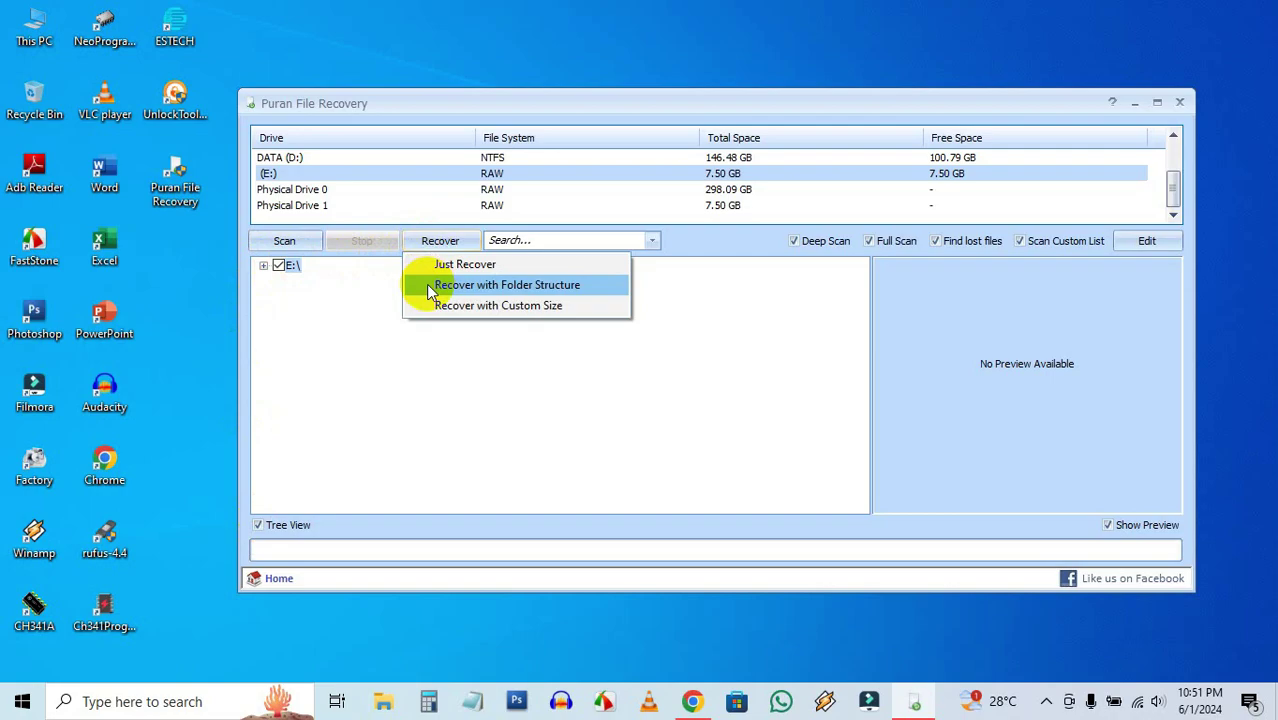
pyautogui.click(426, 284)
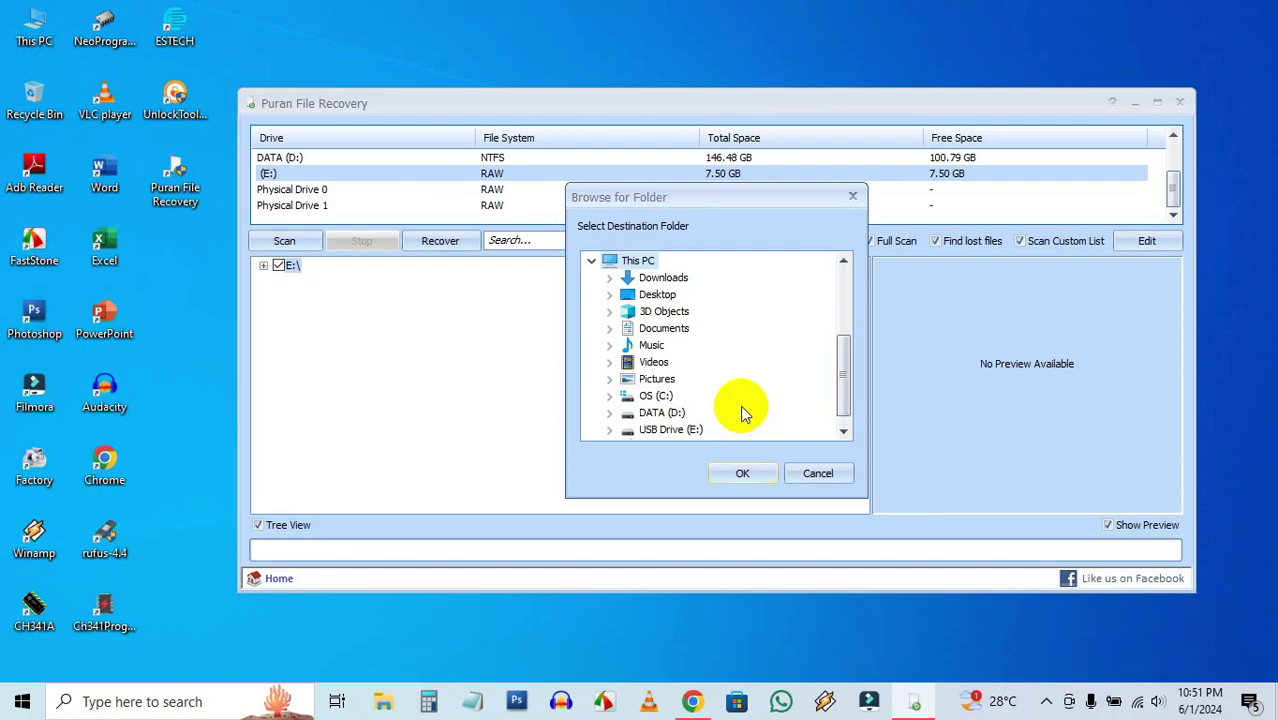
pyautogui.click(656, 384)
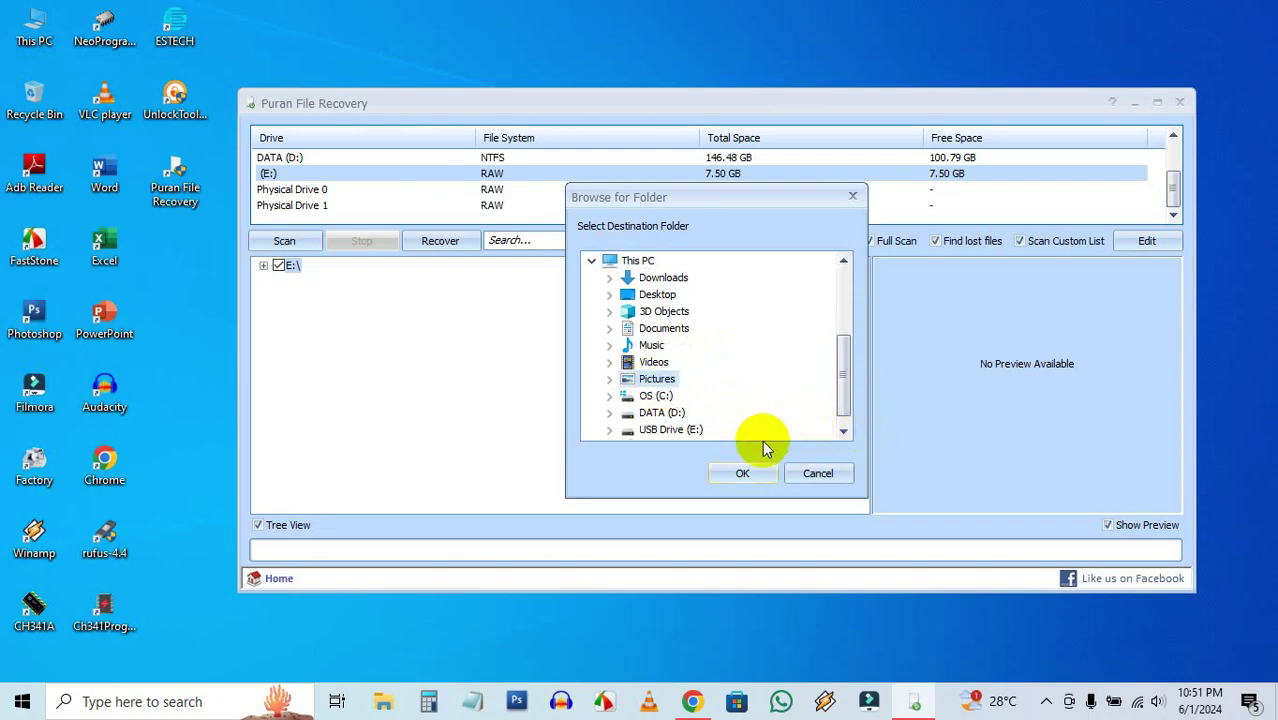
pyautogui.click(742, 473)
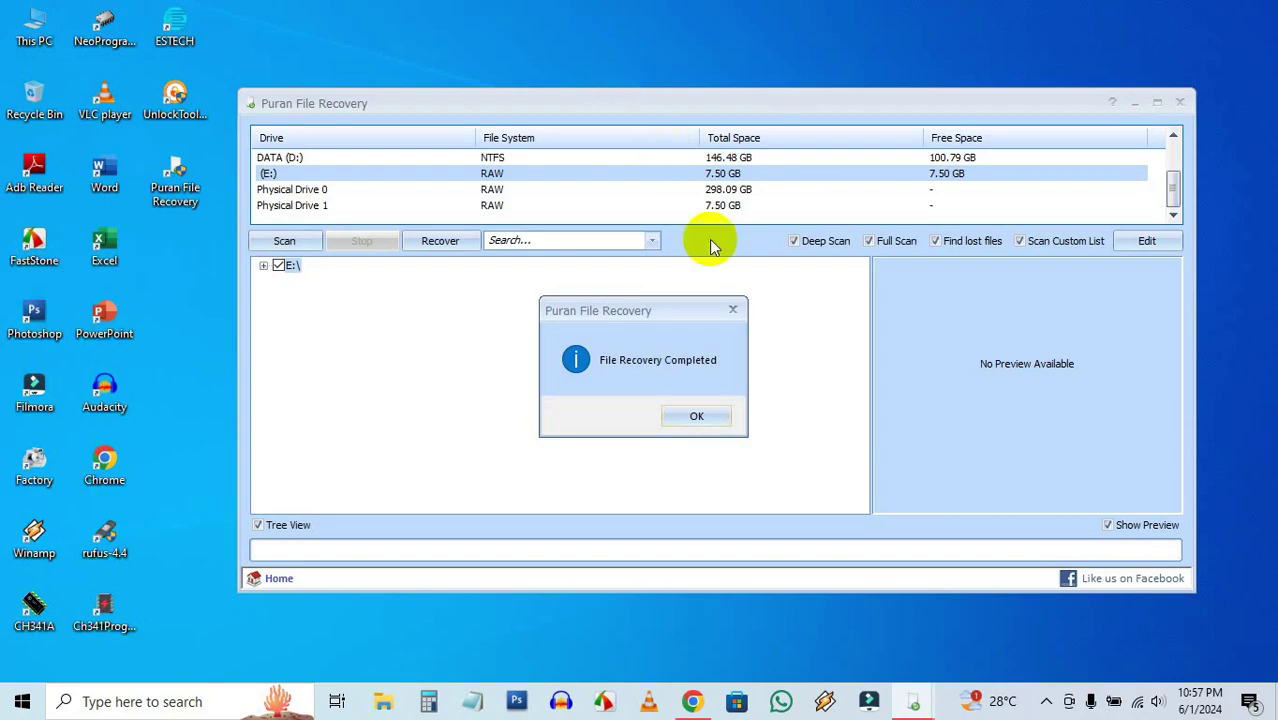
pyautogui.click(697, 417)
# - Untick the E:\ tree, turn off Tree View and look through the flat list of found files
pyautogui.click(279, 267)
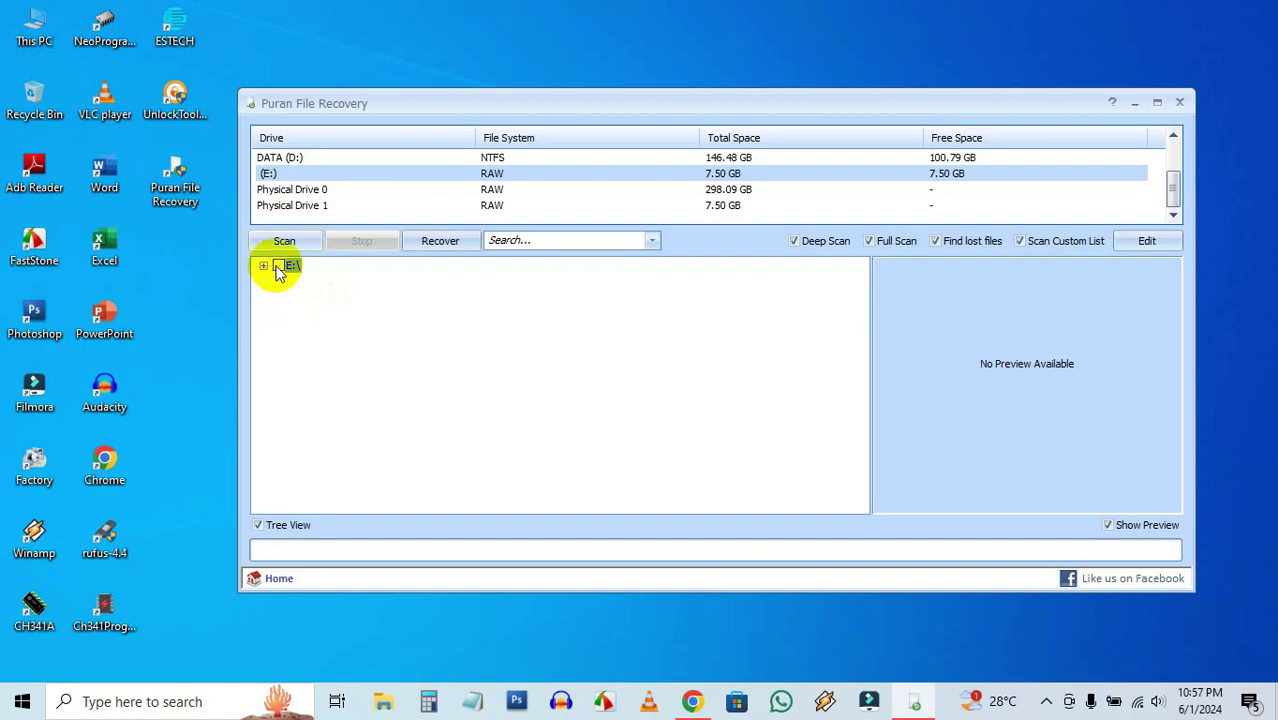
pyautogui.click(264, 267)
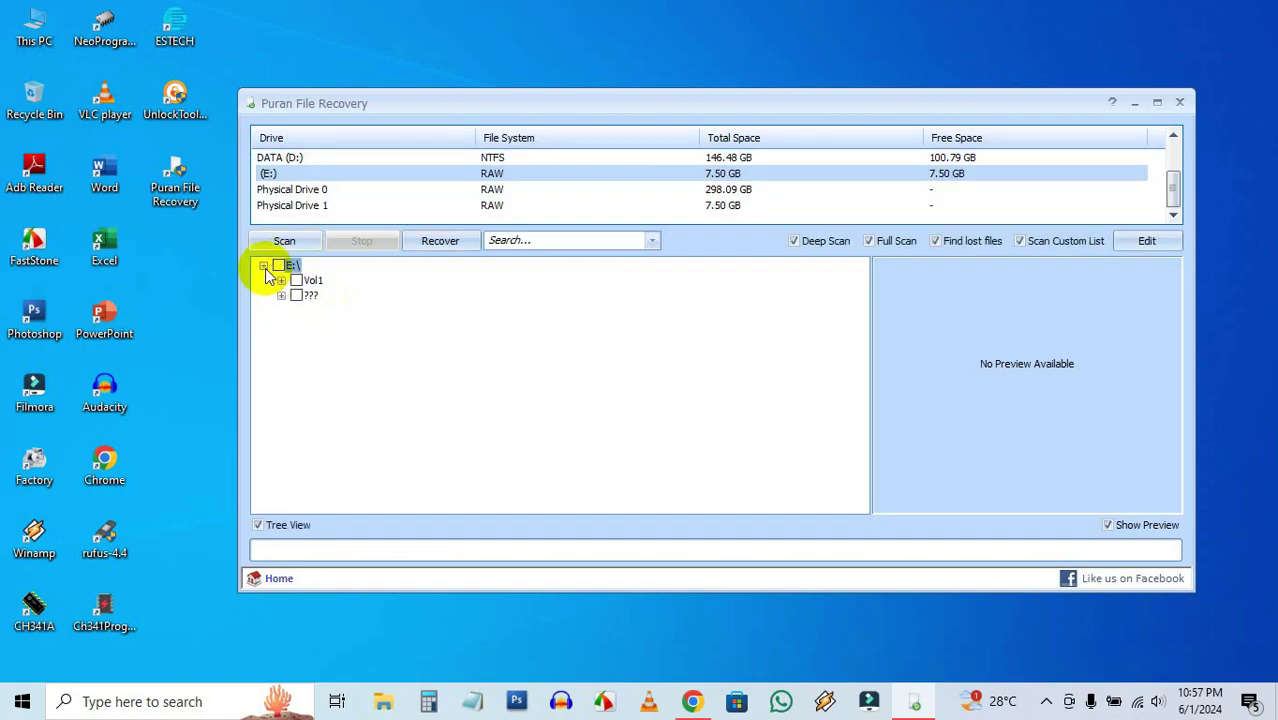
pyautogui.click(264, 267)
pyautogui.click(258, 525)
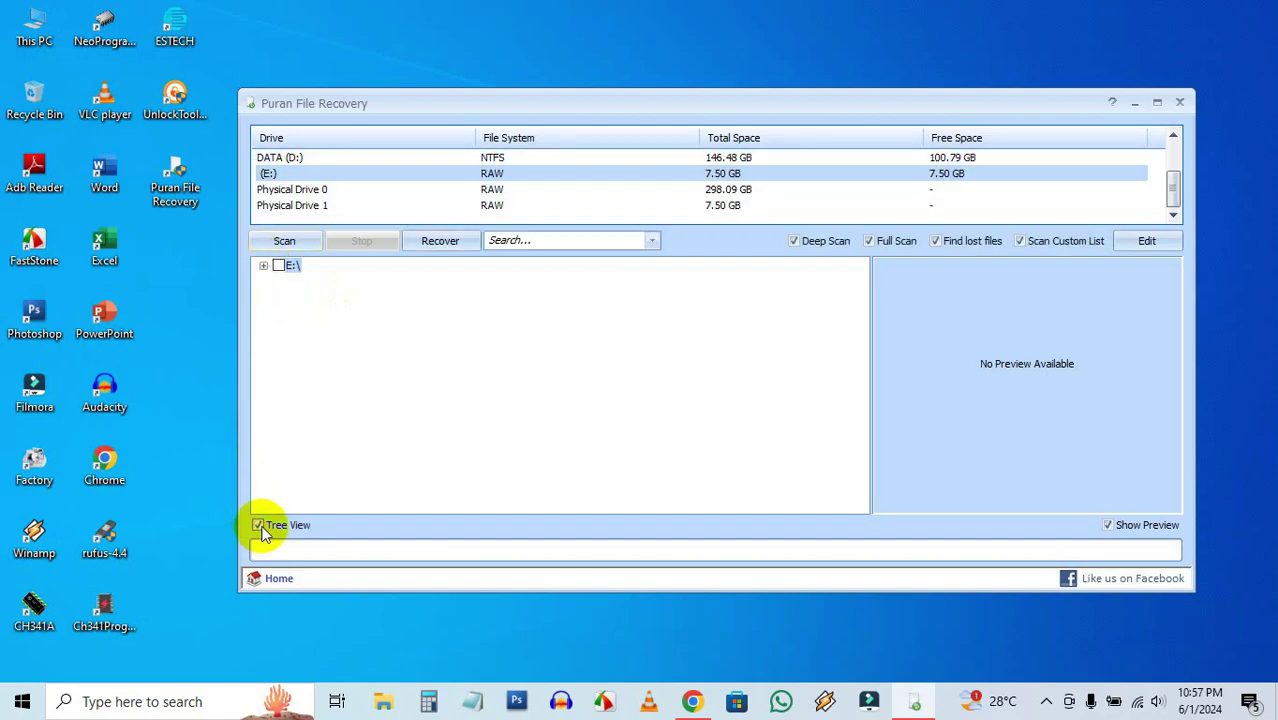
pyautogui.scroll(-10, 650, 410)
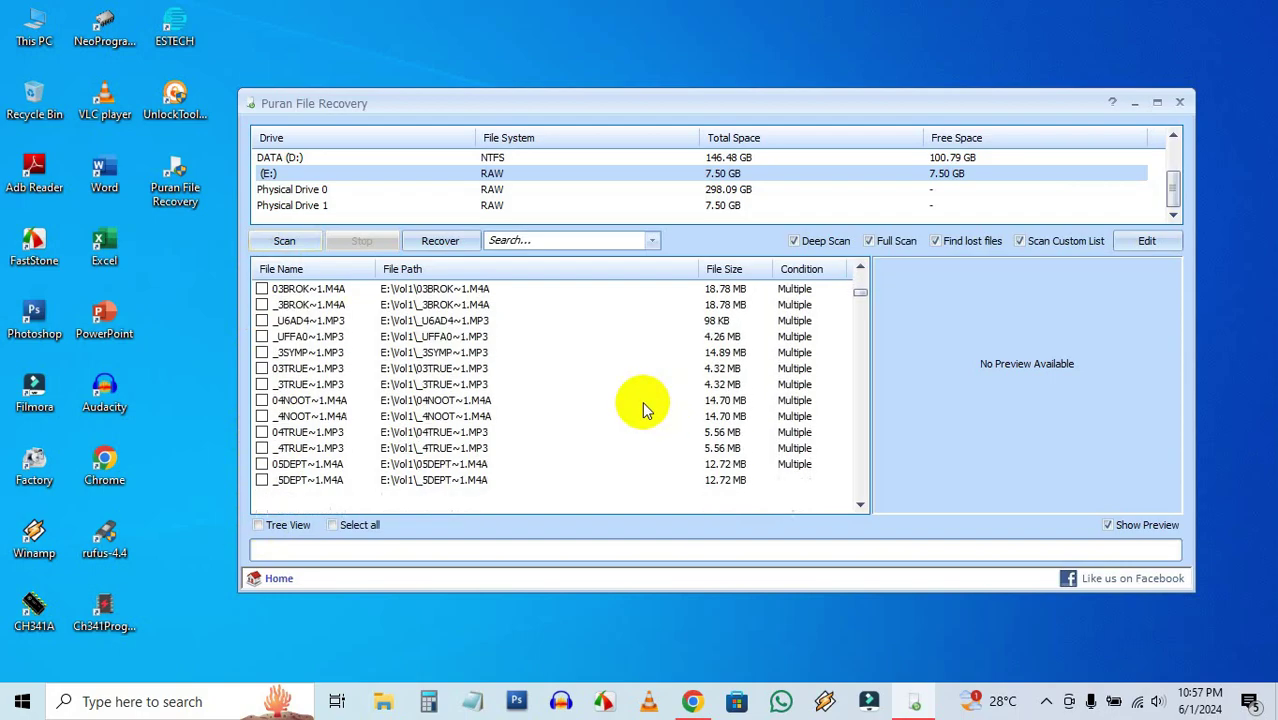
pyautogui.scroll(-8, 637, 408)
pyautogui.scroll(15, 638, 406)
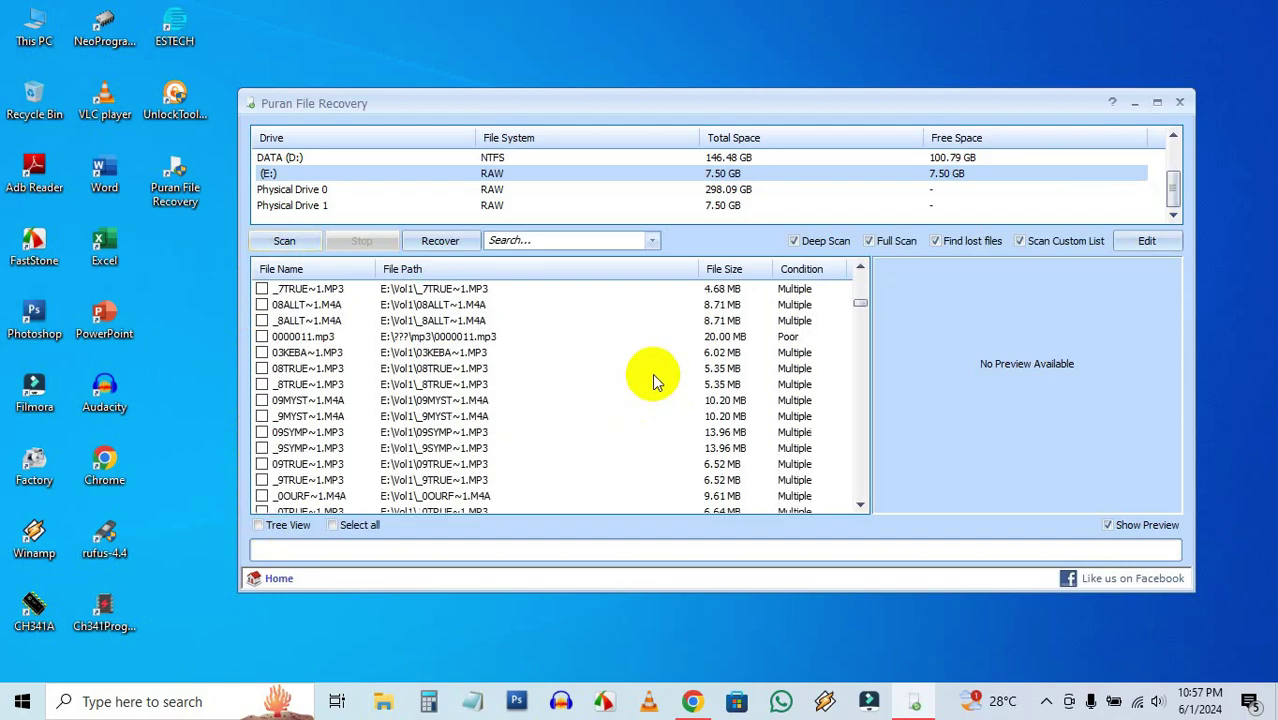
pyautogui.scroll(5, 651, 355)
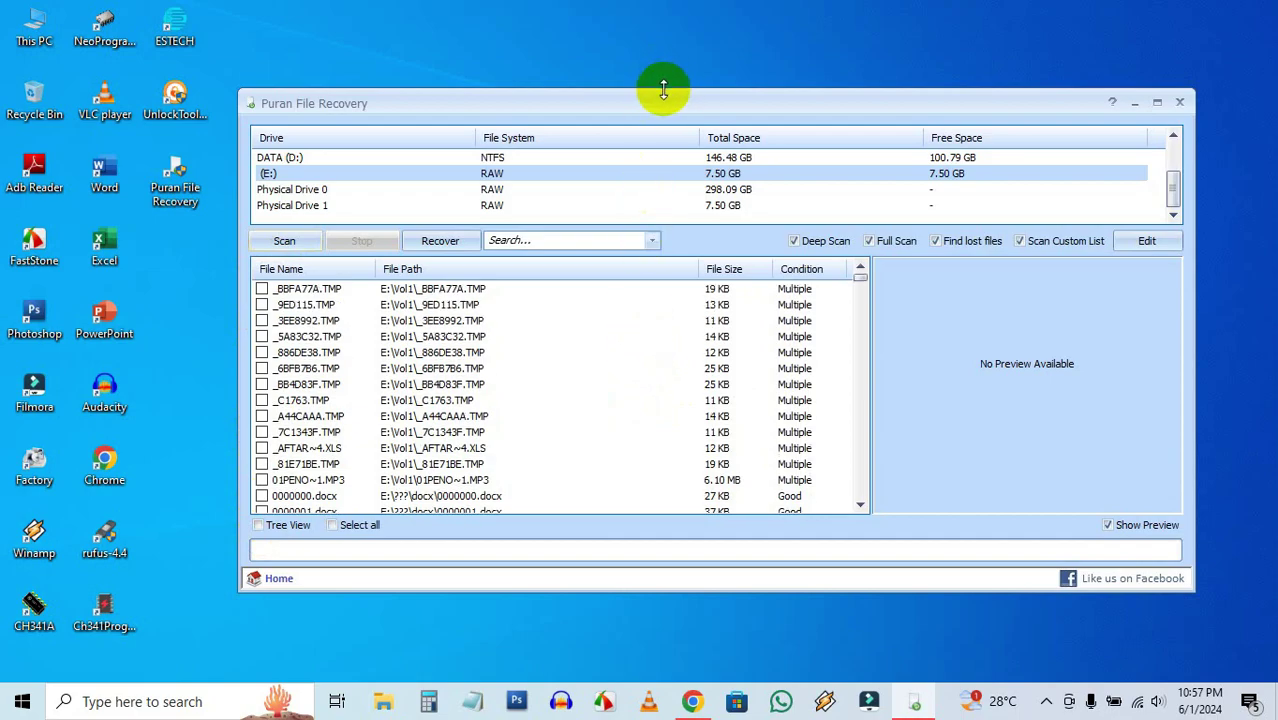
# - Open the Pictures folder from This PC and check the file-type subfolders inside the recovered Undefined folder
pyautogui.click(30, 22)
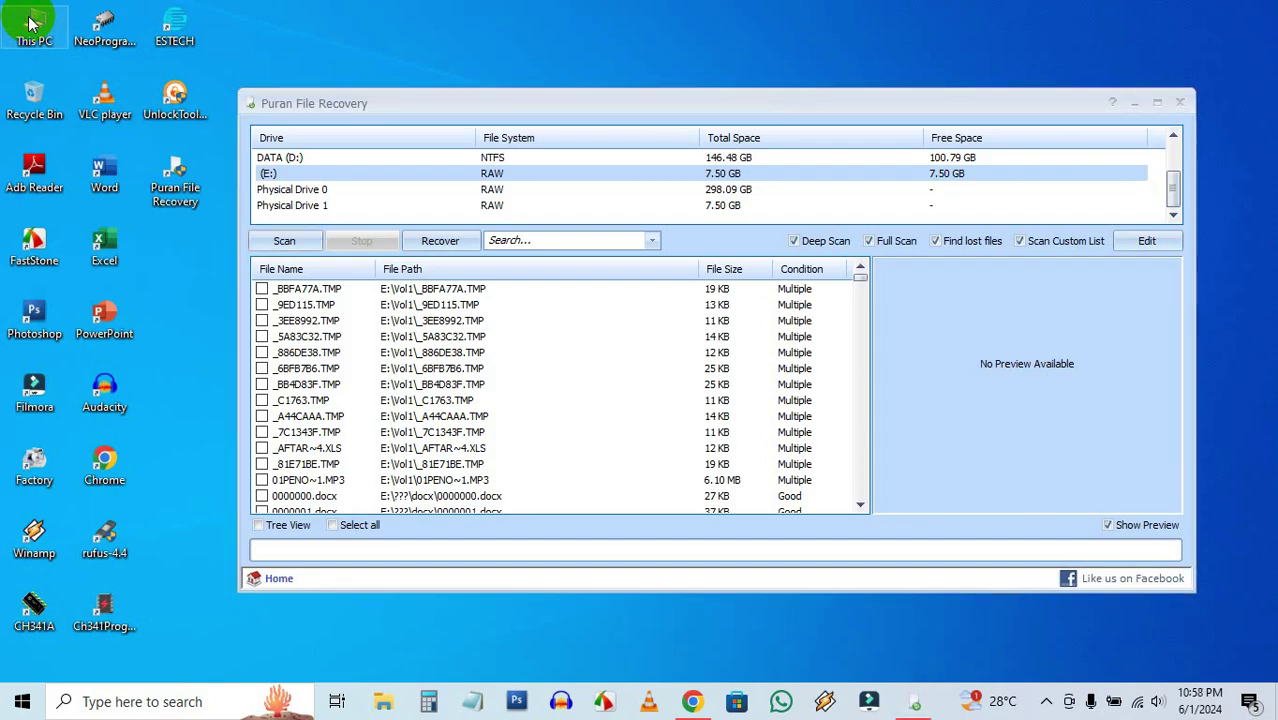
pyautogui.click(601, 48)
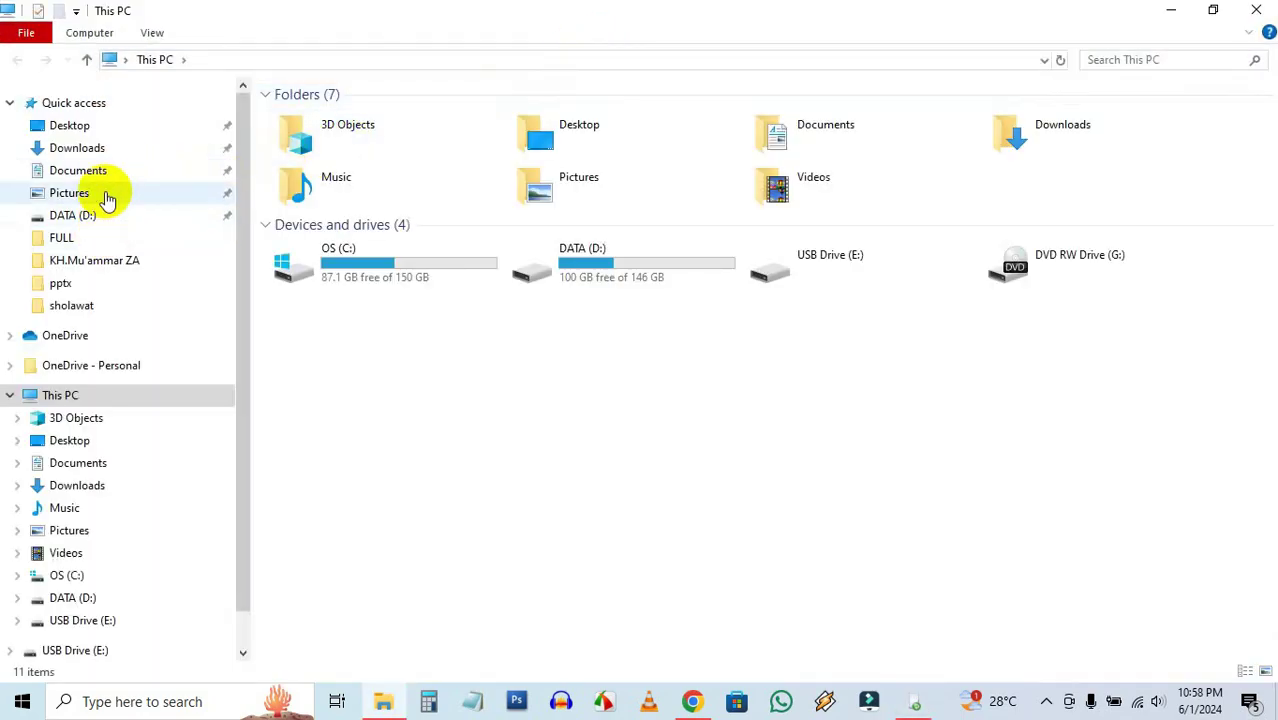
pyautogui.doubleClick(578, 190)
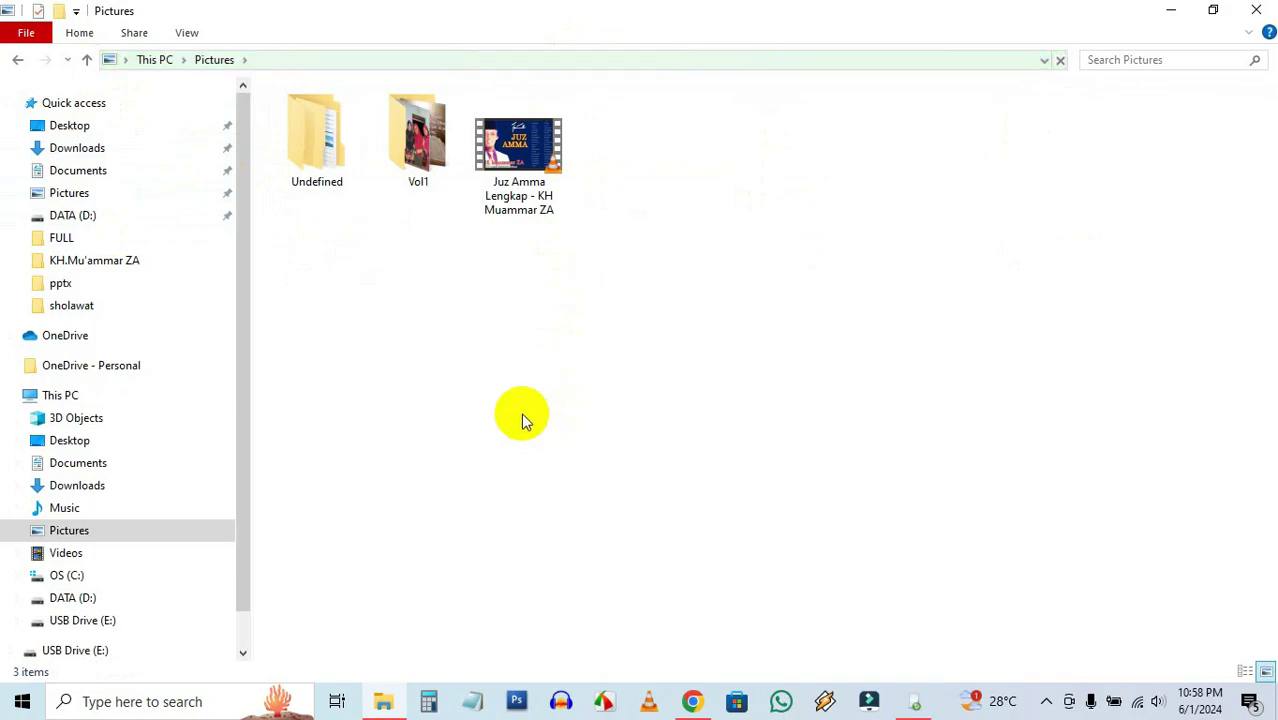
pyautogui.doubleClick(305, 140)
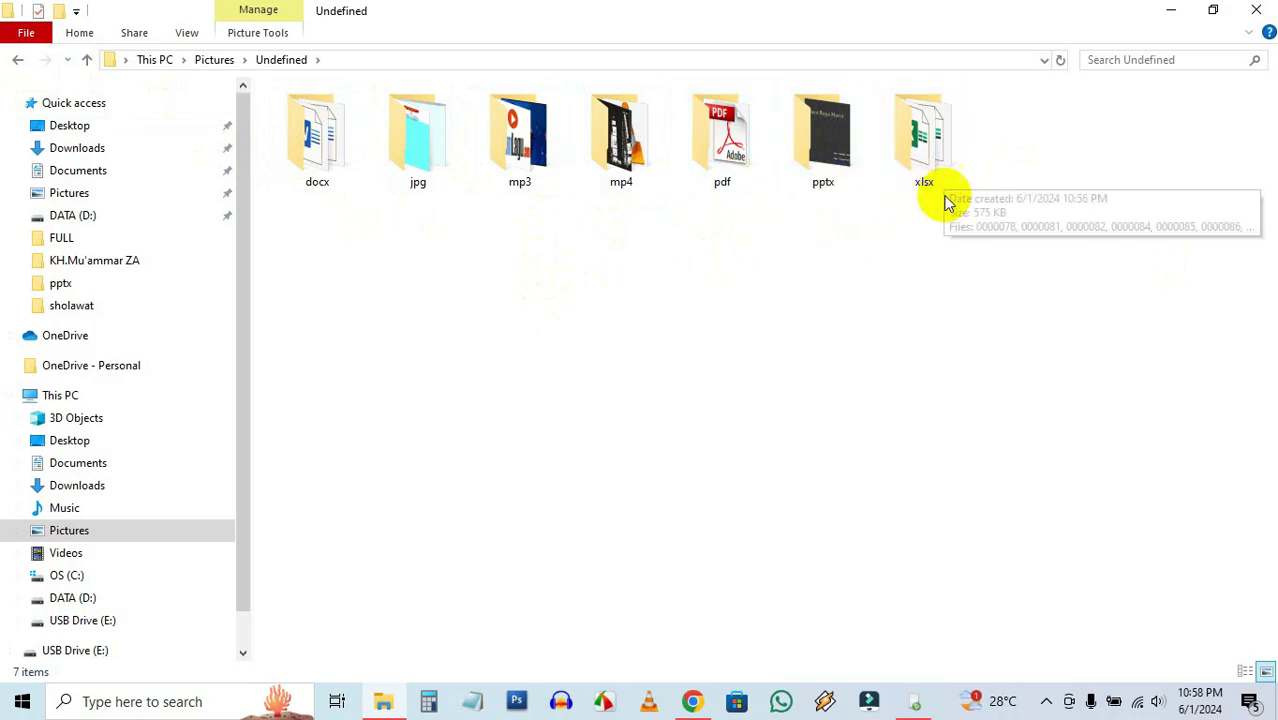
pyautogui.click(19, 62)
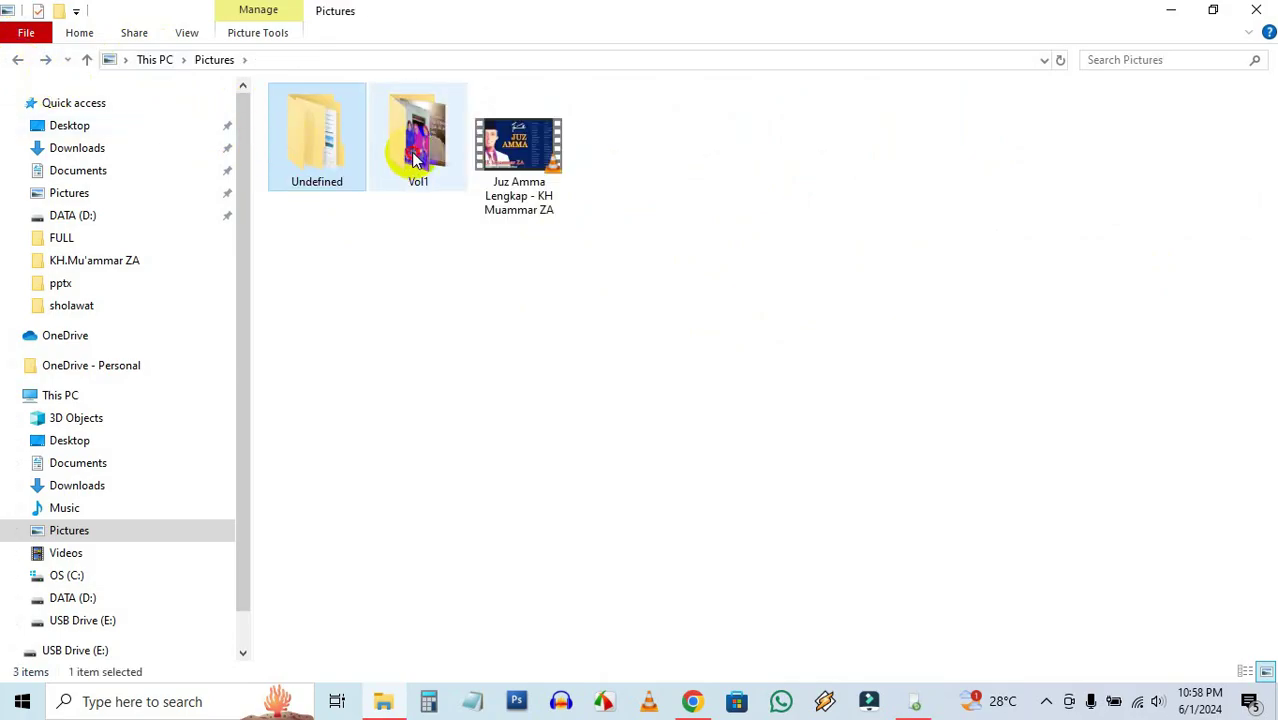
# - Open the recovered Vol1 folder, show its files in the List layout, look through them and return to Pictures
pyautogui.doubleClick(412, 160)
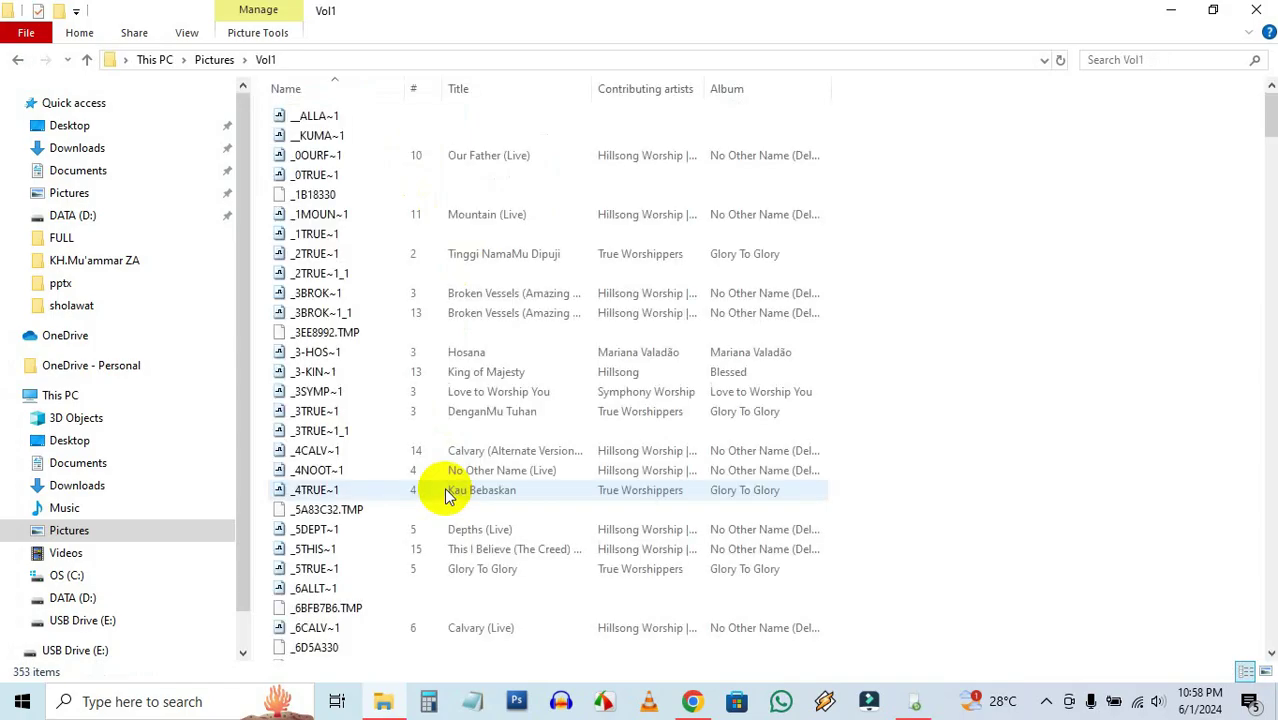
pyautogui.scroll(-3, 335, 500)
pyautogui.scroll(-12, 338, 515)
pyautogui.click(188, 33)
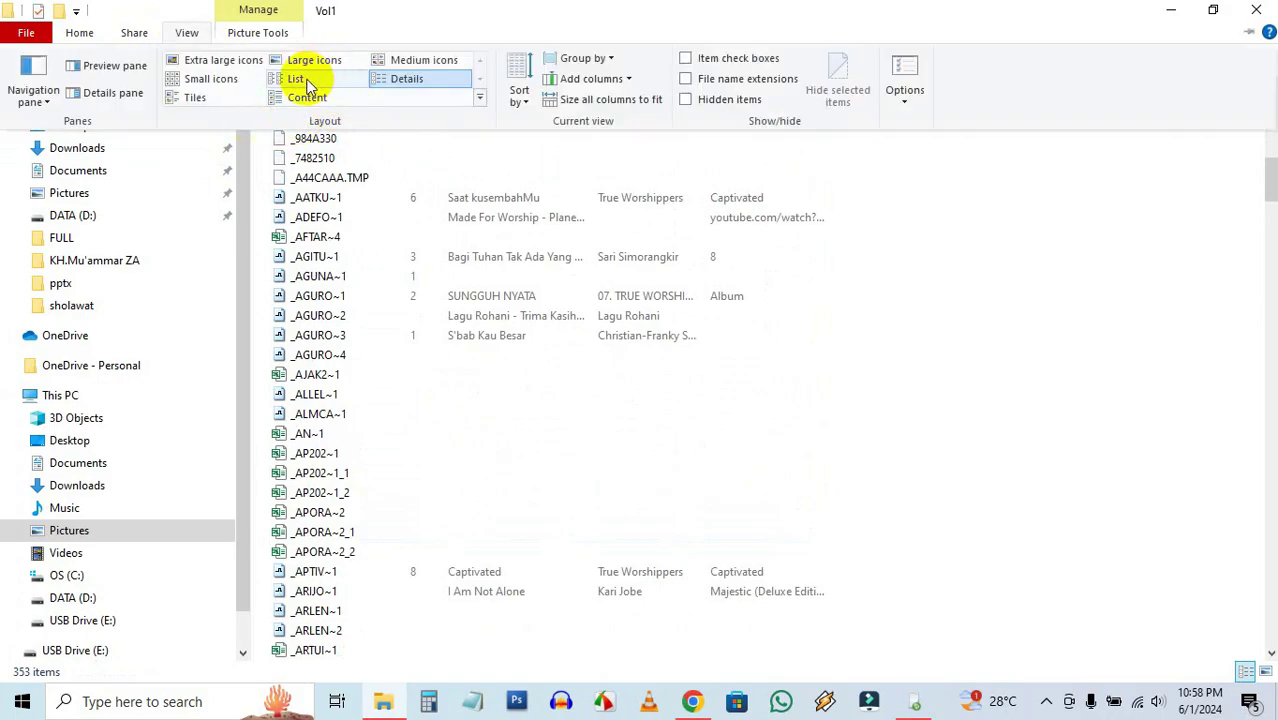
pyautogui.click(300, 80)
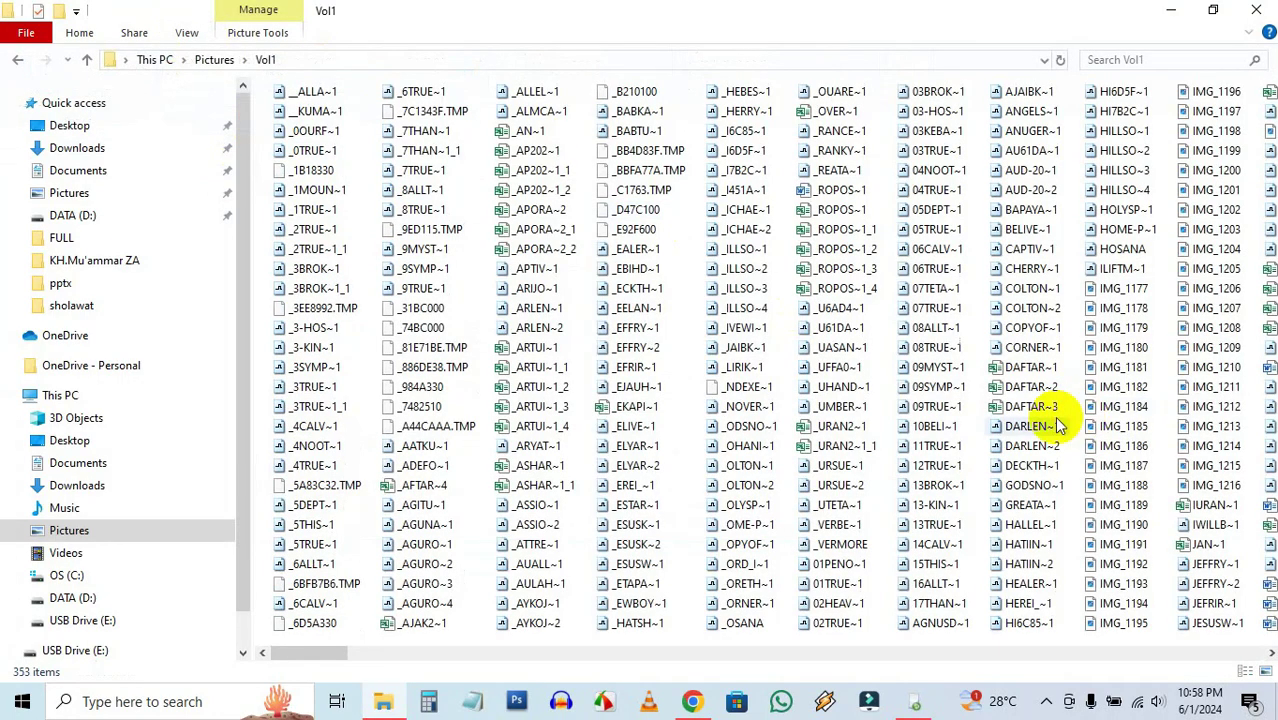
pyautogui.scroll(-2, 625, 436)
pyautogui.scroll(2, 516, 408)
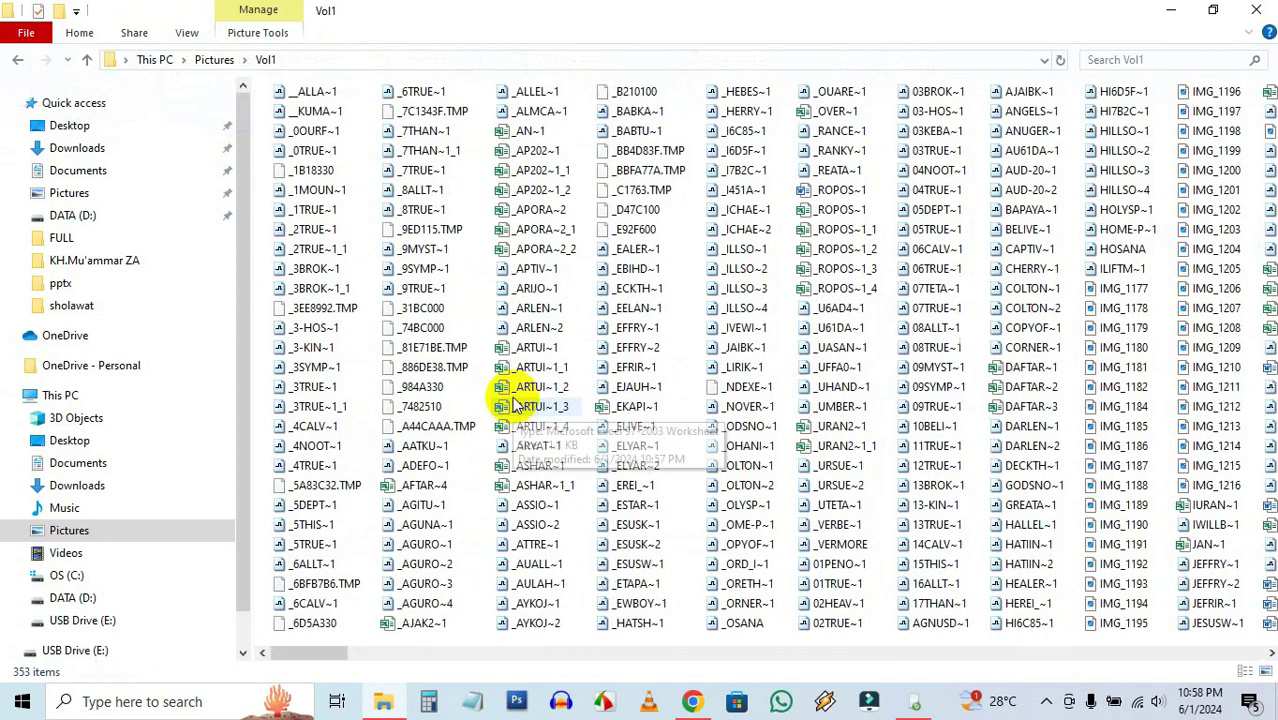
pyautogui.click(18, 62)
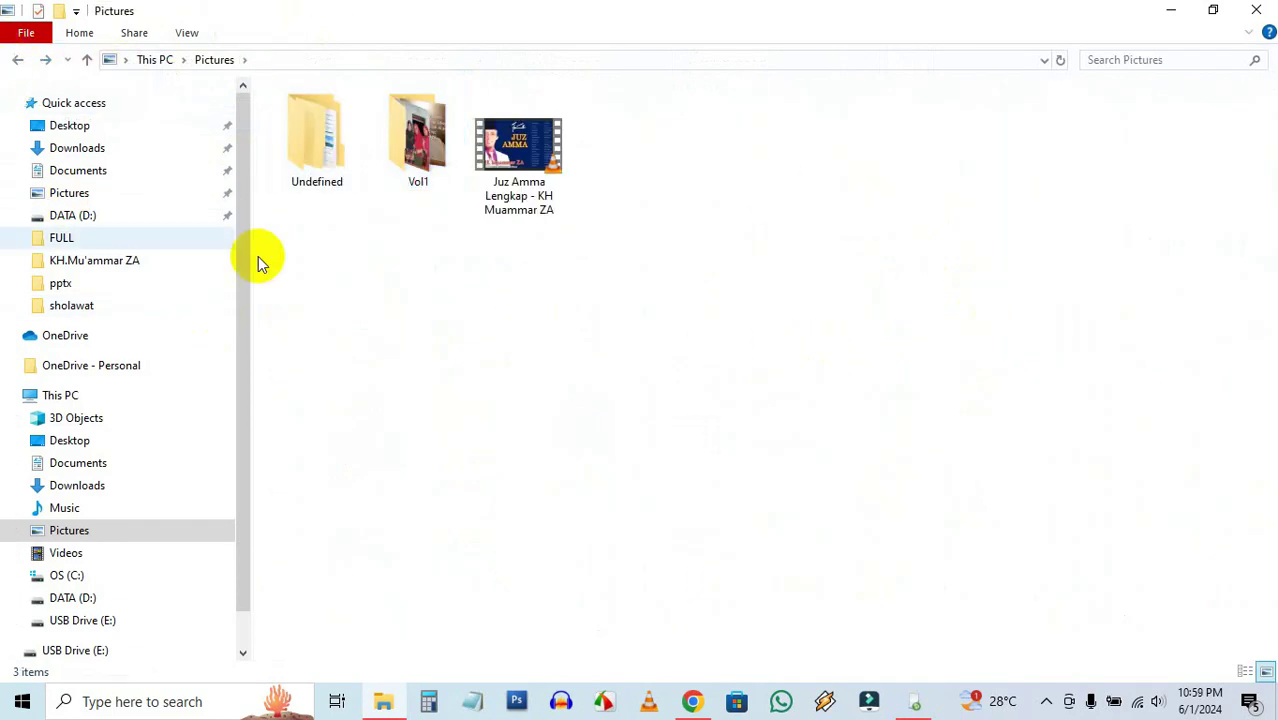
# - Open the recovered Word document 0000000 from Undefined\docx to check its content, close it and return to Undefined
pyautogui.doubleClick(318, 142)
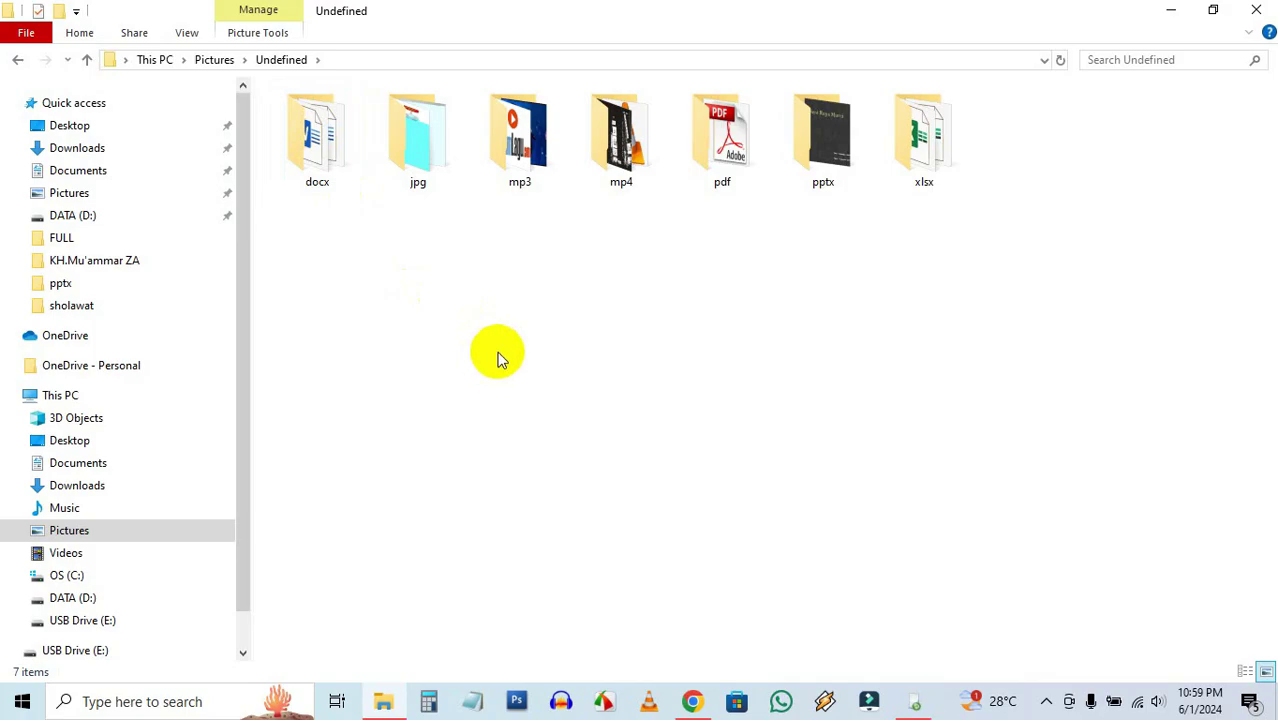
pyautogui.doubleClick(316, 138)
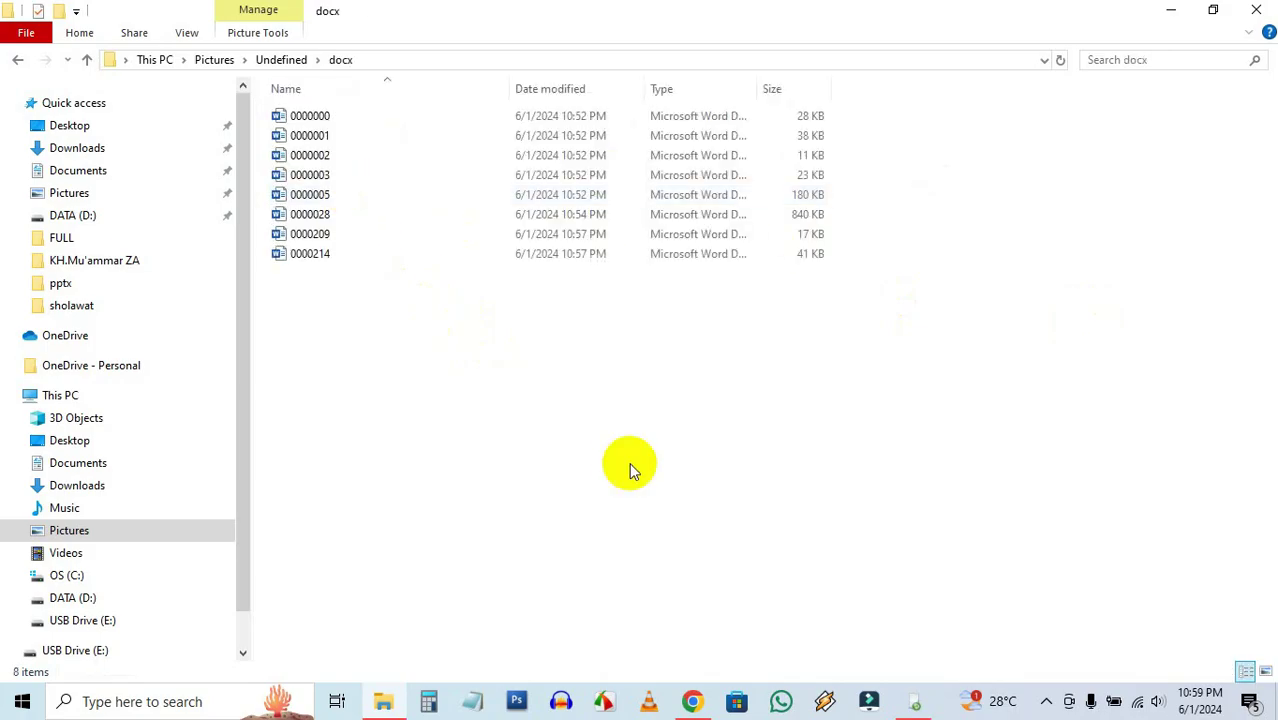
pyautogui.click(183, 38)
pyautogui.click(570, 477)
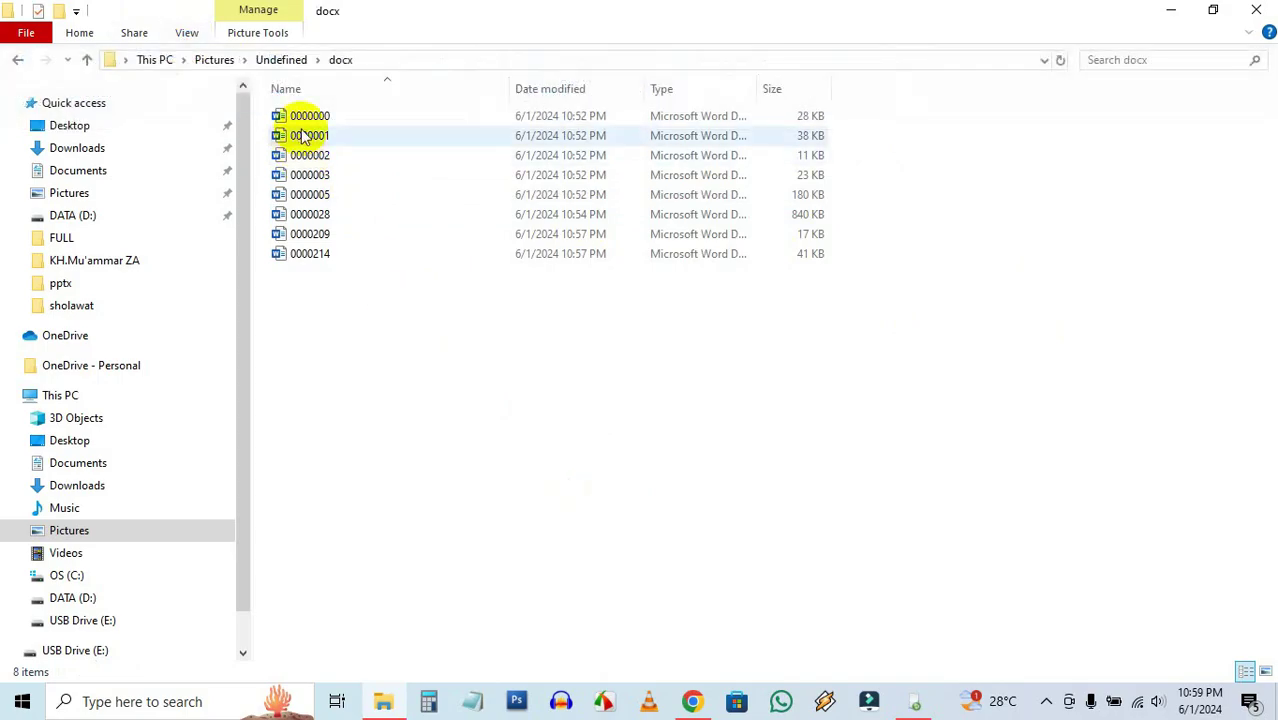
pyautogui.click(307, 117)
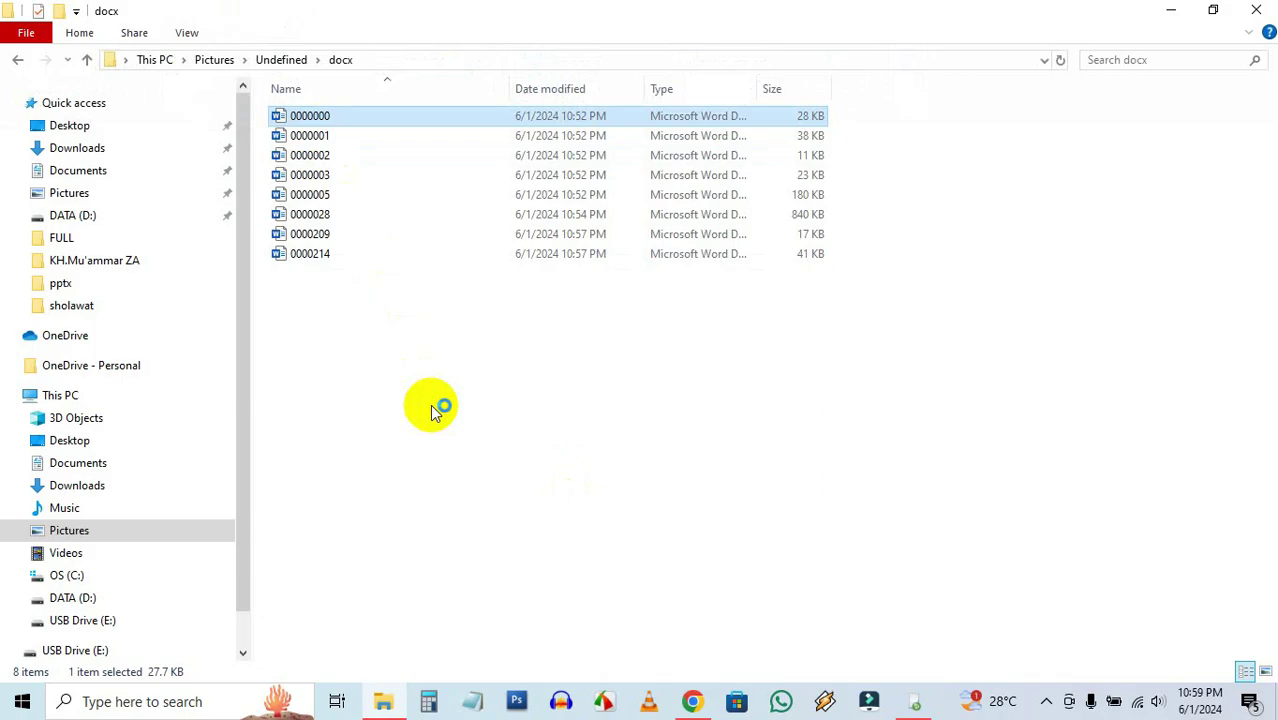
pyautogui.press('Return')
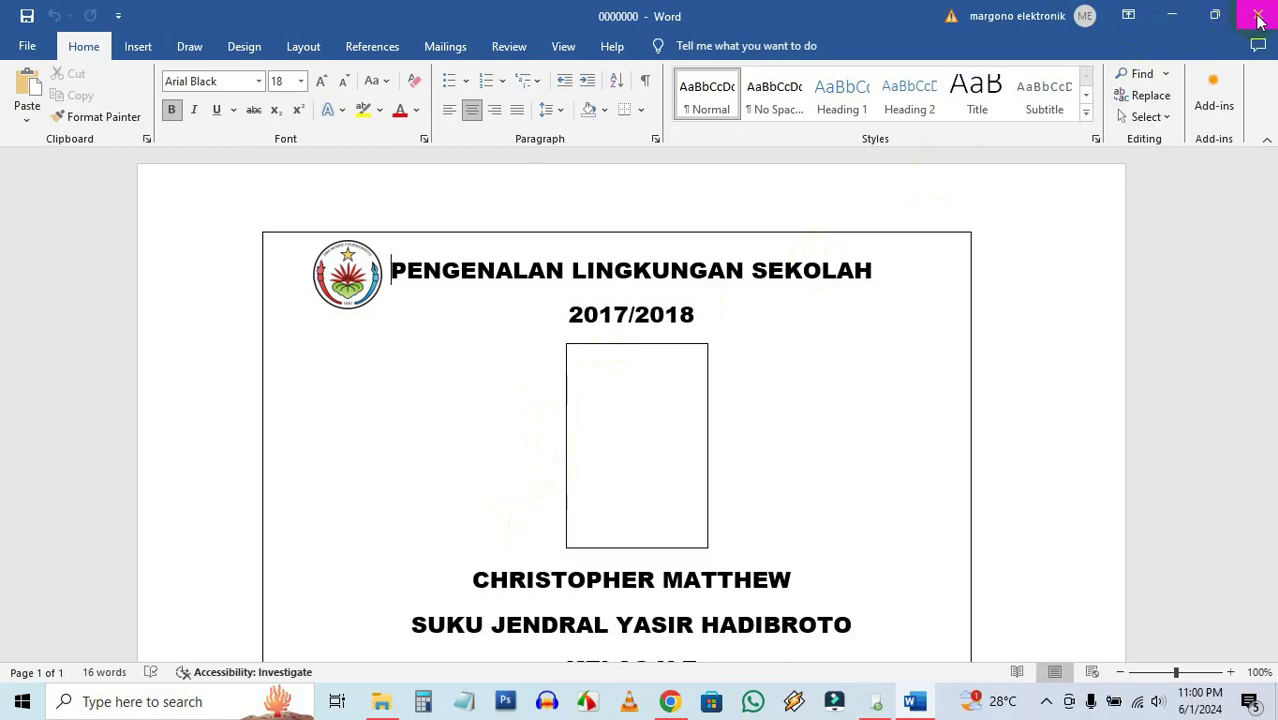
pyautogui.hotkey('ctrl', 'w')
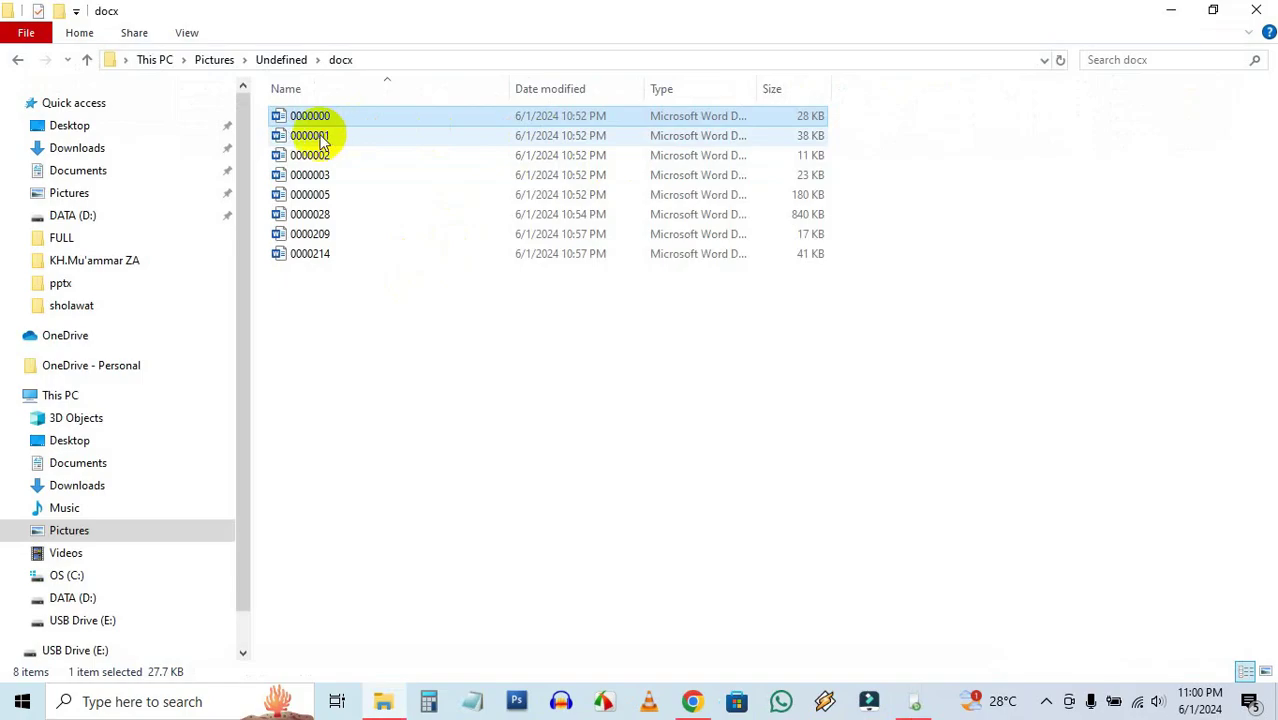
pyautogui.click(18, 59)
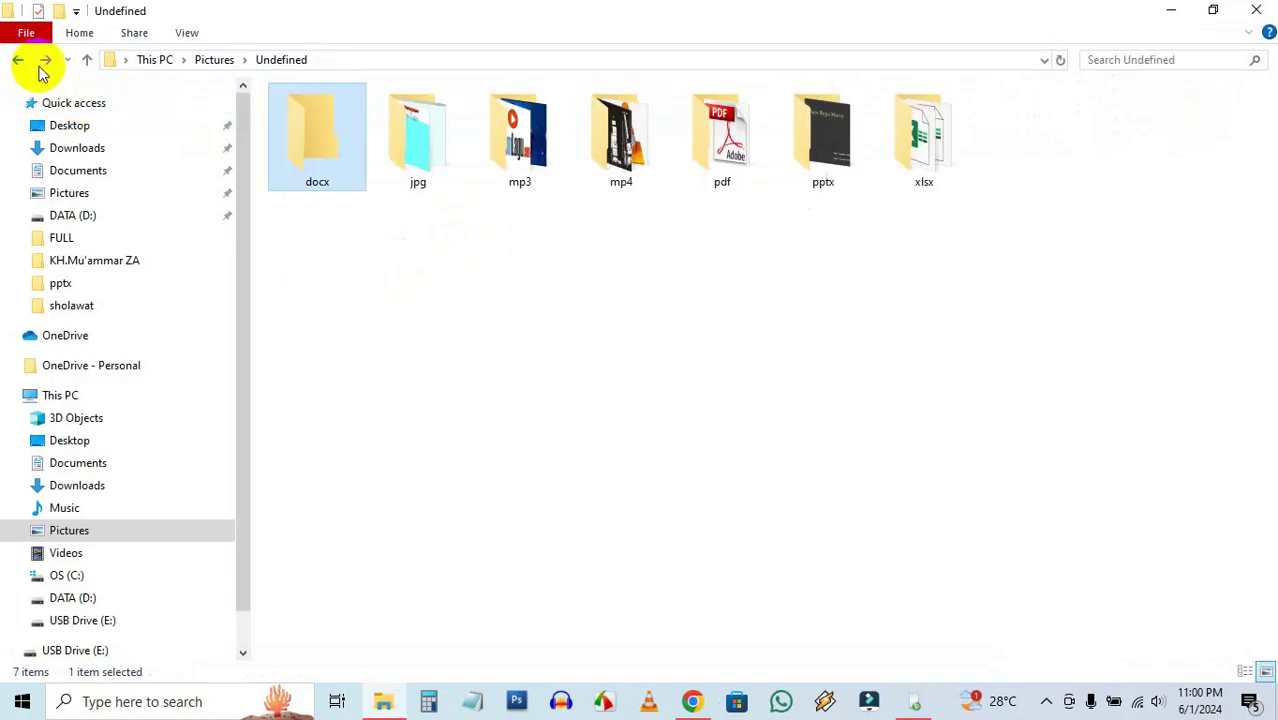
# - Check the recovered files in the jpg, mp3 and mp4 subfolders of Undefined
pyautogui.click(405, 145)
pyautogui.doubleClick(403, 146)
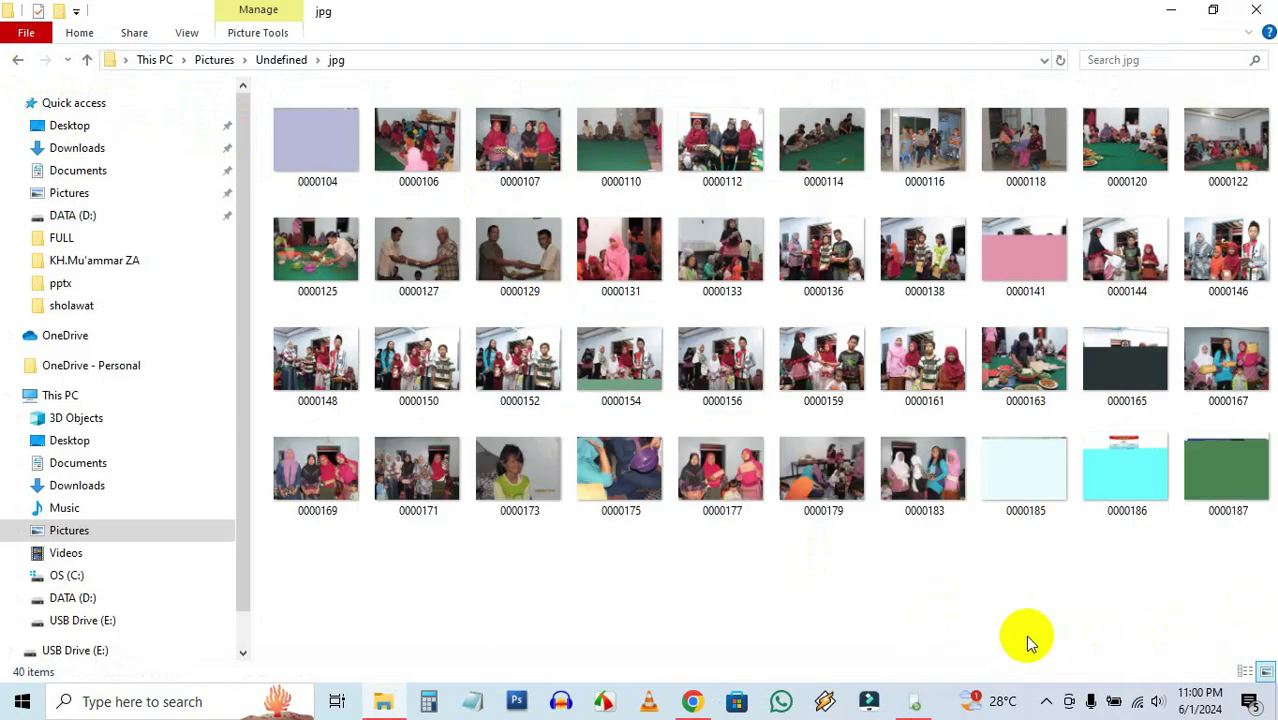
pyautogui.click(17, 62)
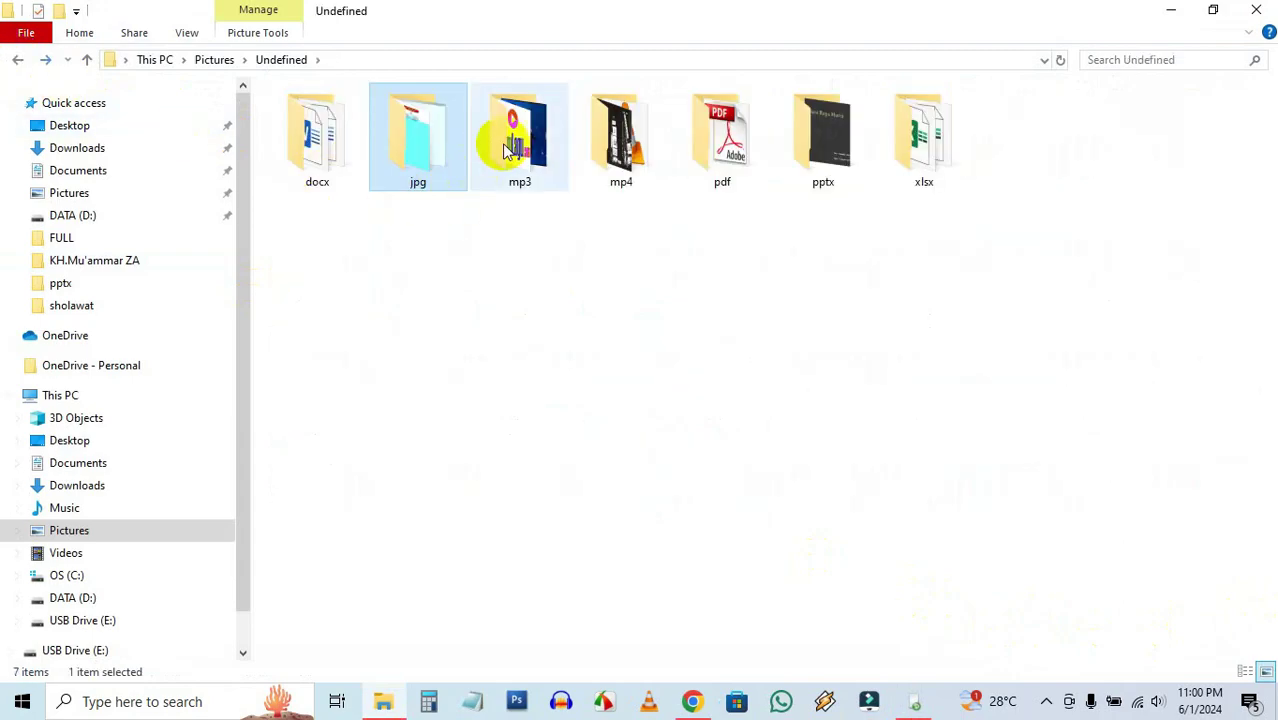
pyautogui.doubleClick(507, 148)
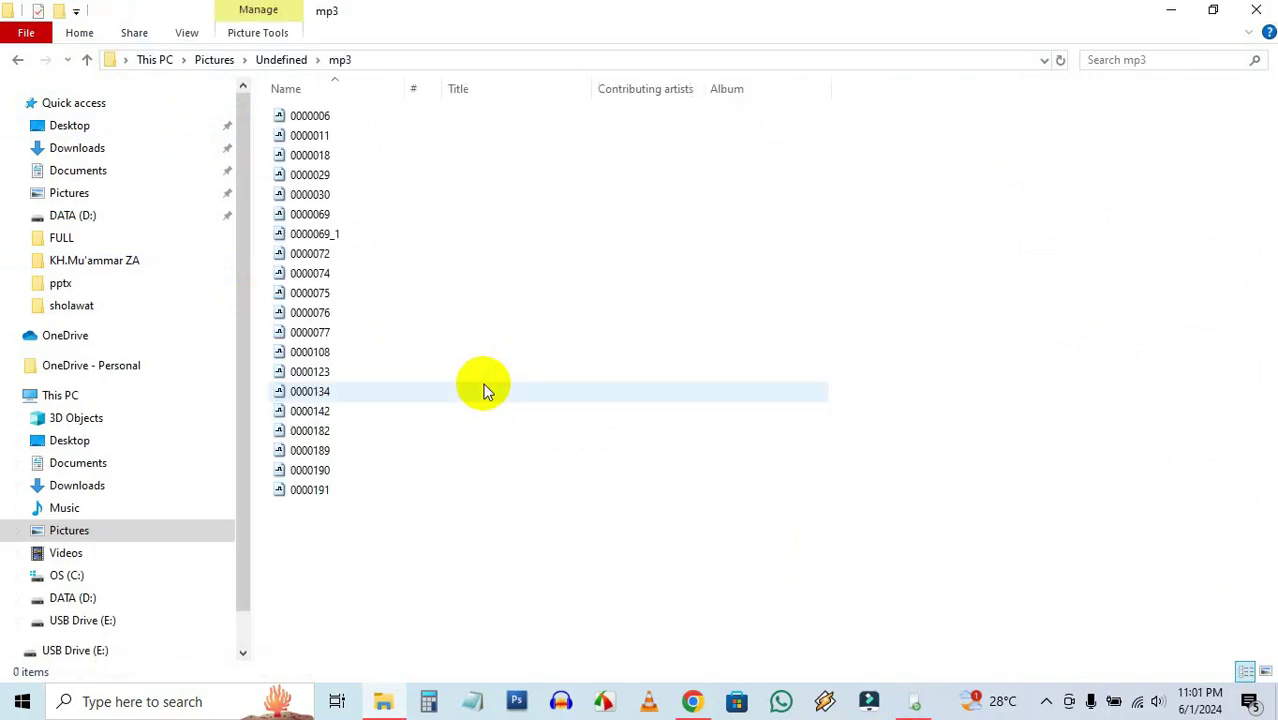
pyautogui.click(17, 62)
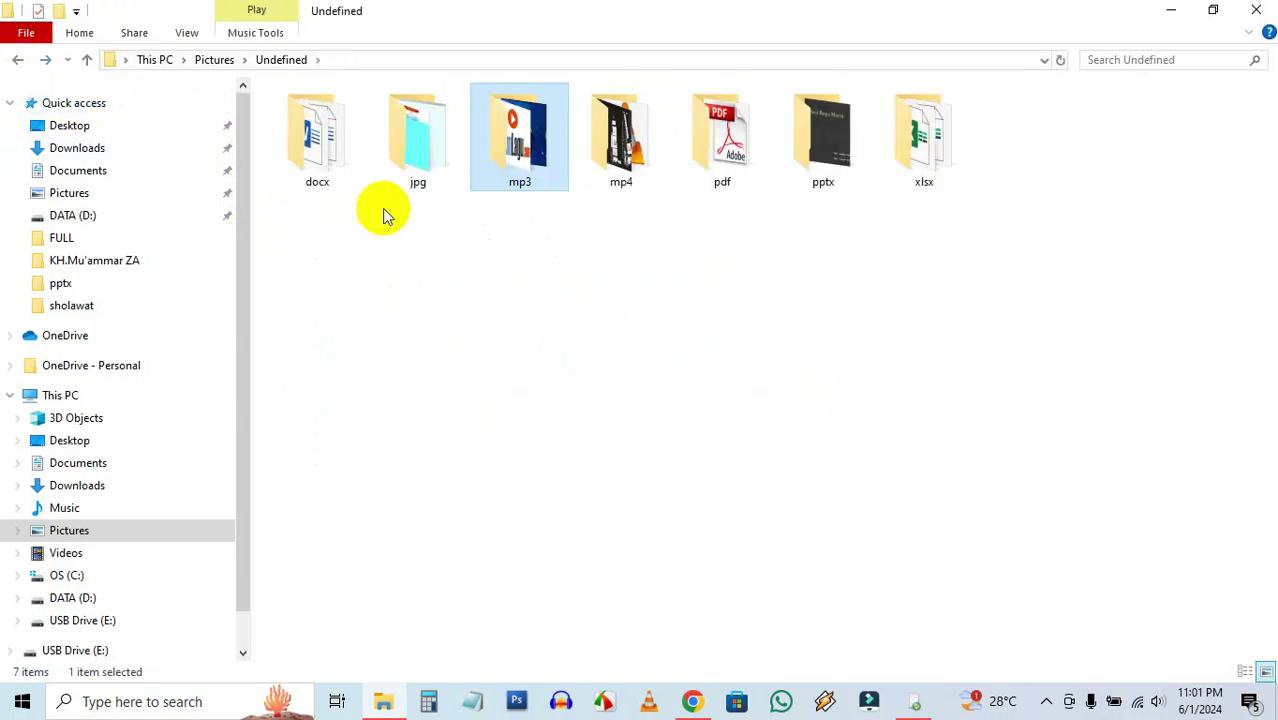
pyautogui.click(609, 378)
pyautogui.click(609, 142)
pyautogui.doubleClick(609, 142)
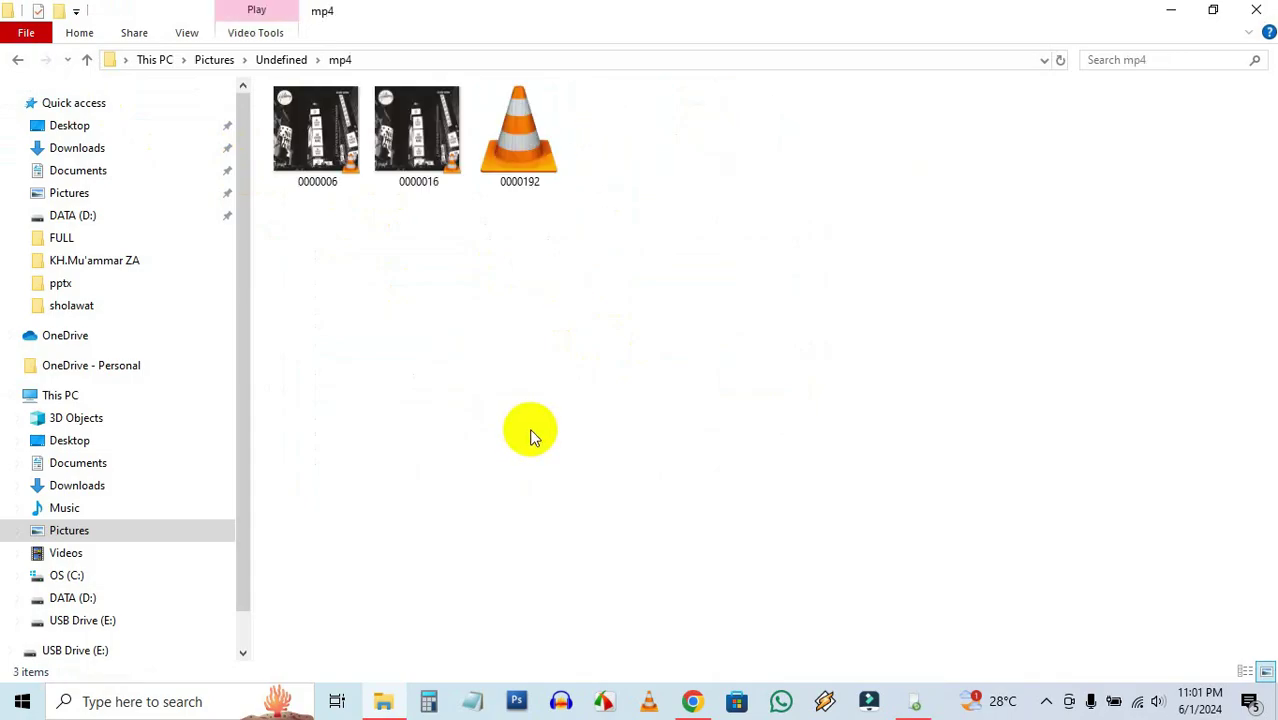
pyautogui.click(17, 60)
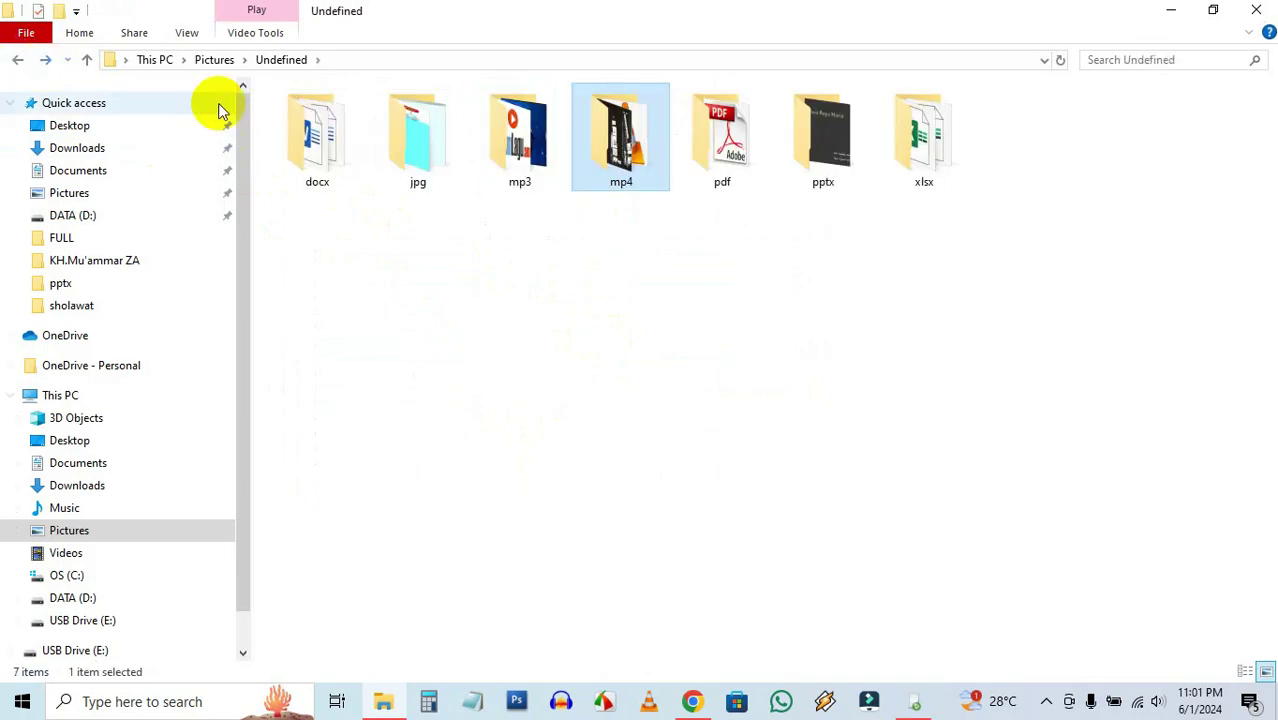
# - Open the recovered document 0000215 from the pdf subfolder to check its content
pyautogui.doubleClick(719, 142)
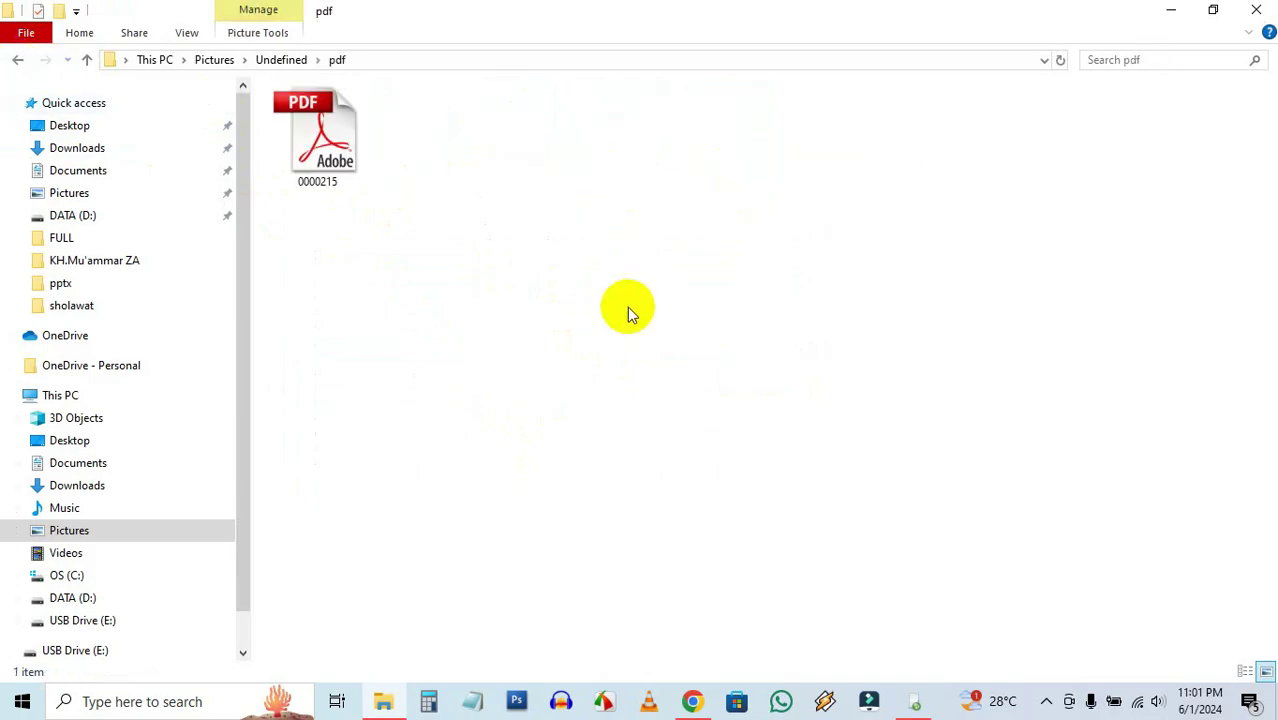
pyautogui.doubleClick(322, 140)
pyautogui.click(717, 264)
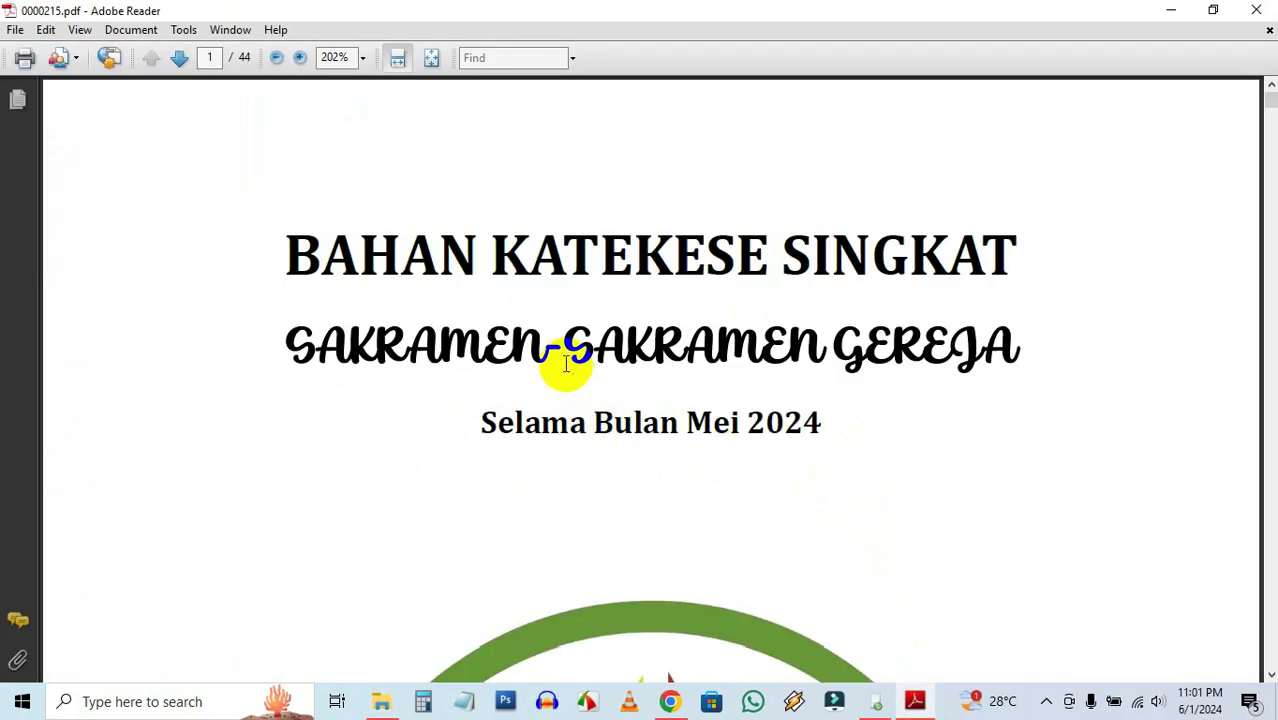
# - Close the PDF, open the recovered presentation 0000060 from the pptx subfolder of Undefined, check several slides and close it
pyautogui.click(1265, 8)
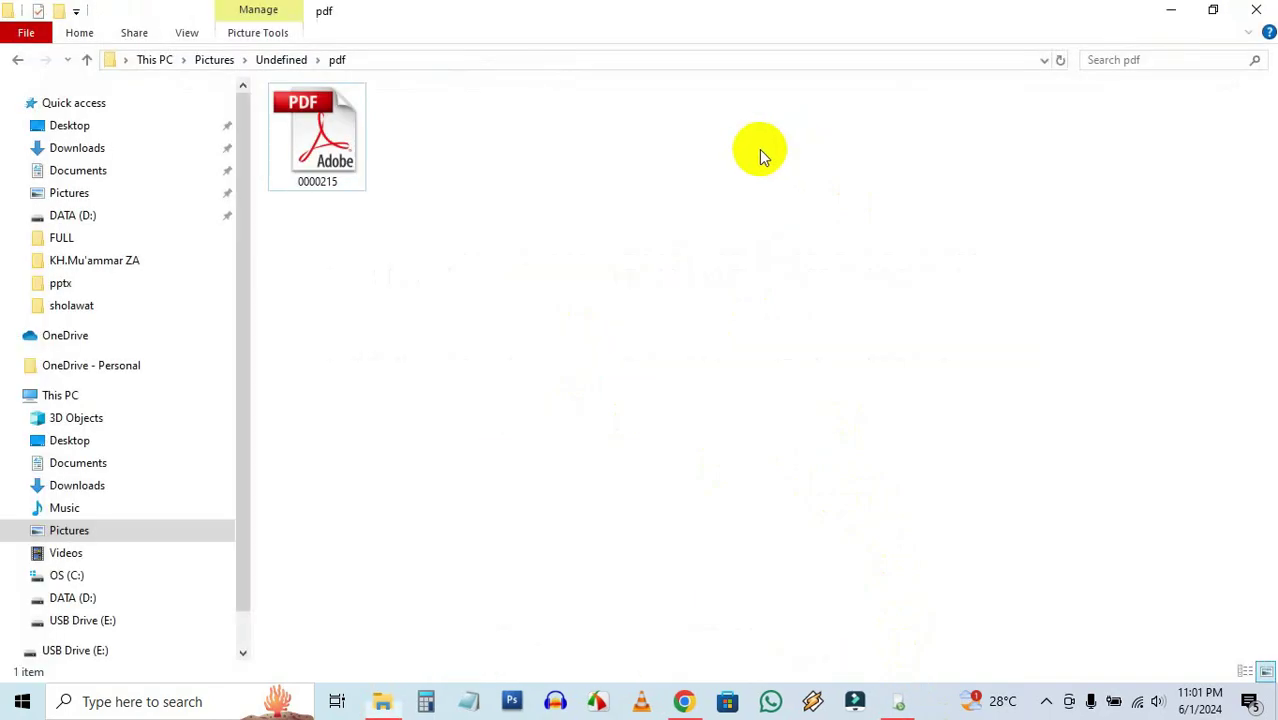
pyautogui.click(19, 61)
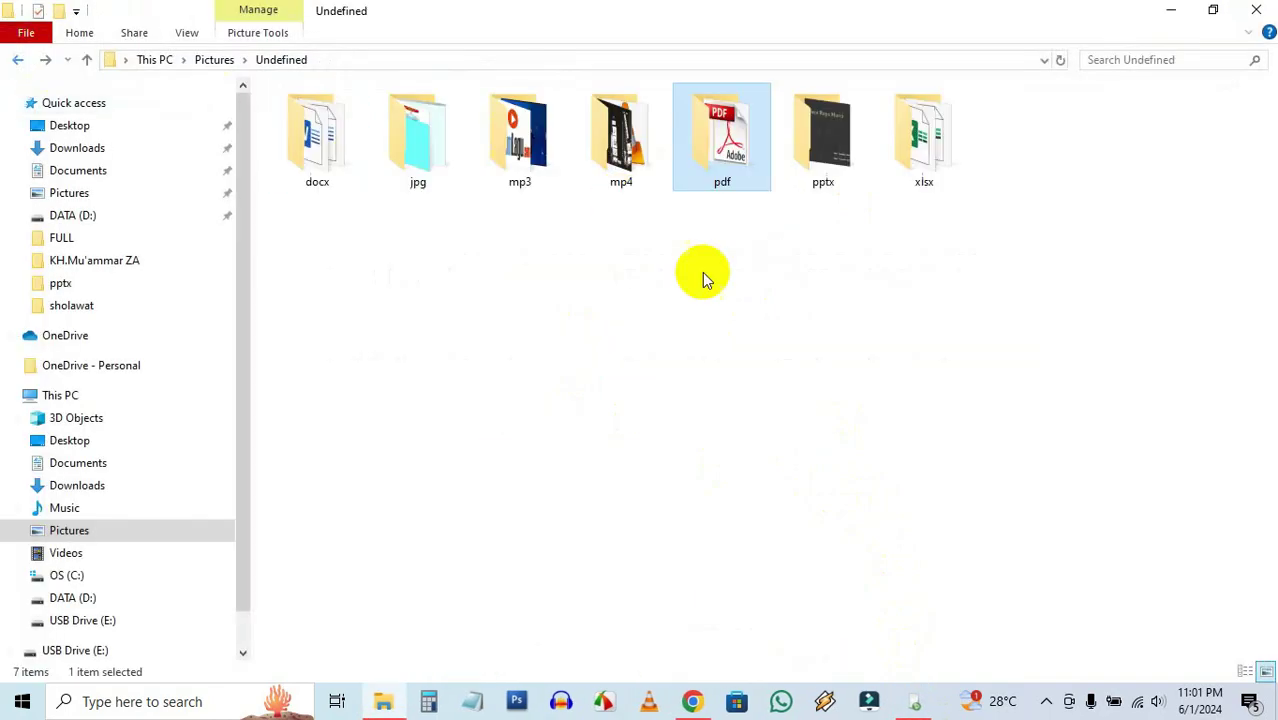
pyautogui.doubleClick(822, 145)
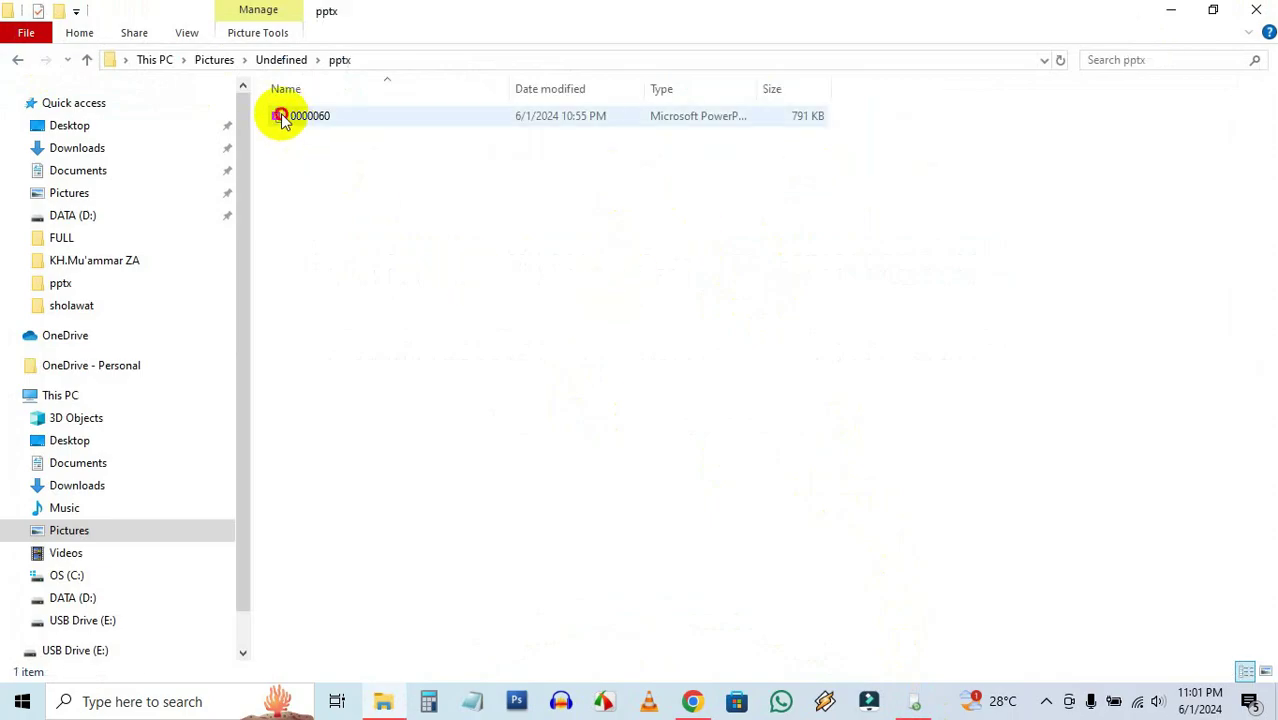
pyautogui.click(283, 117)
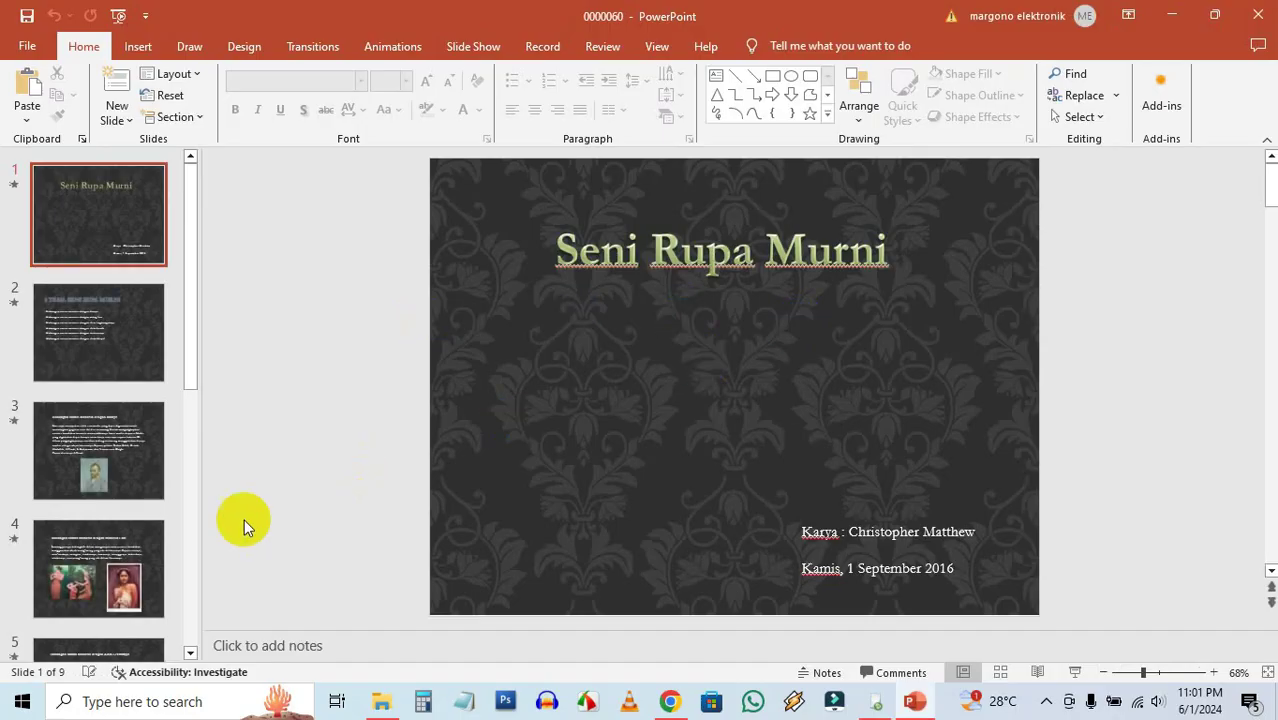
pyautogui.click(99, 556)
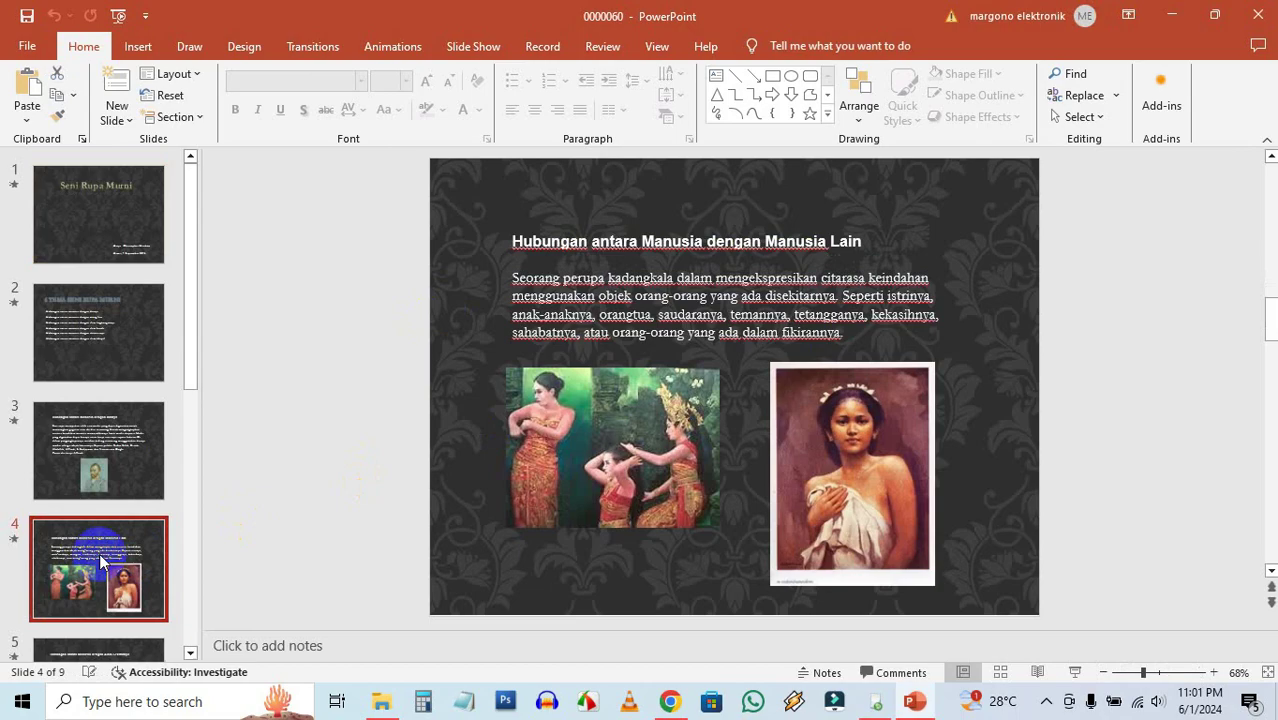
pyautogui.scroll(-3, 100, 562)
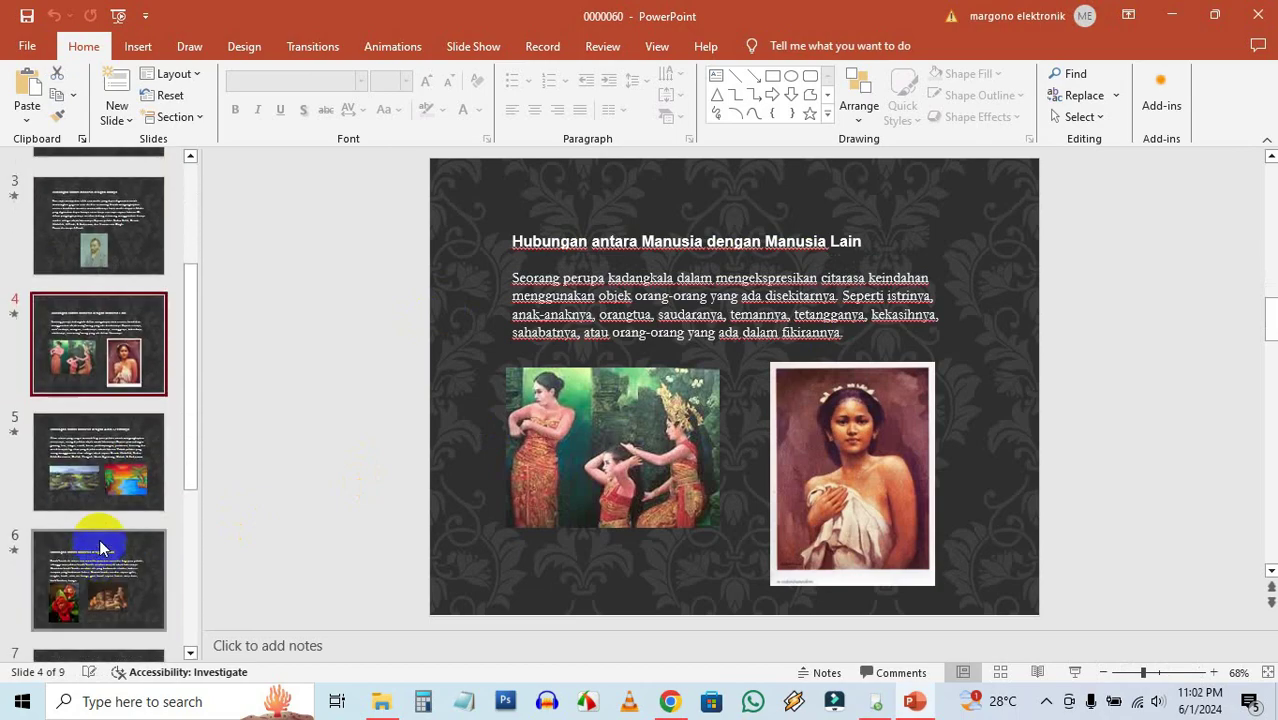
pyautogui.click(90, 472)
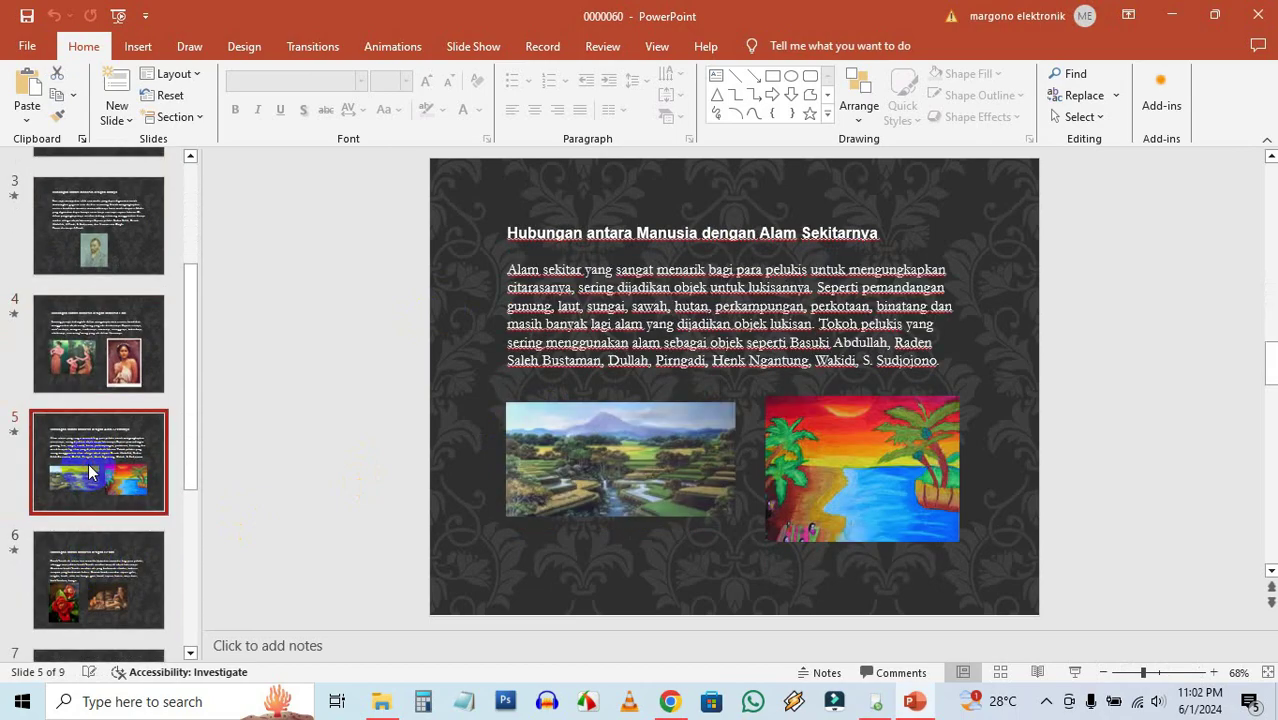
pyautogui.click(88, 576)
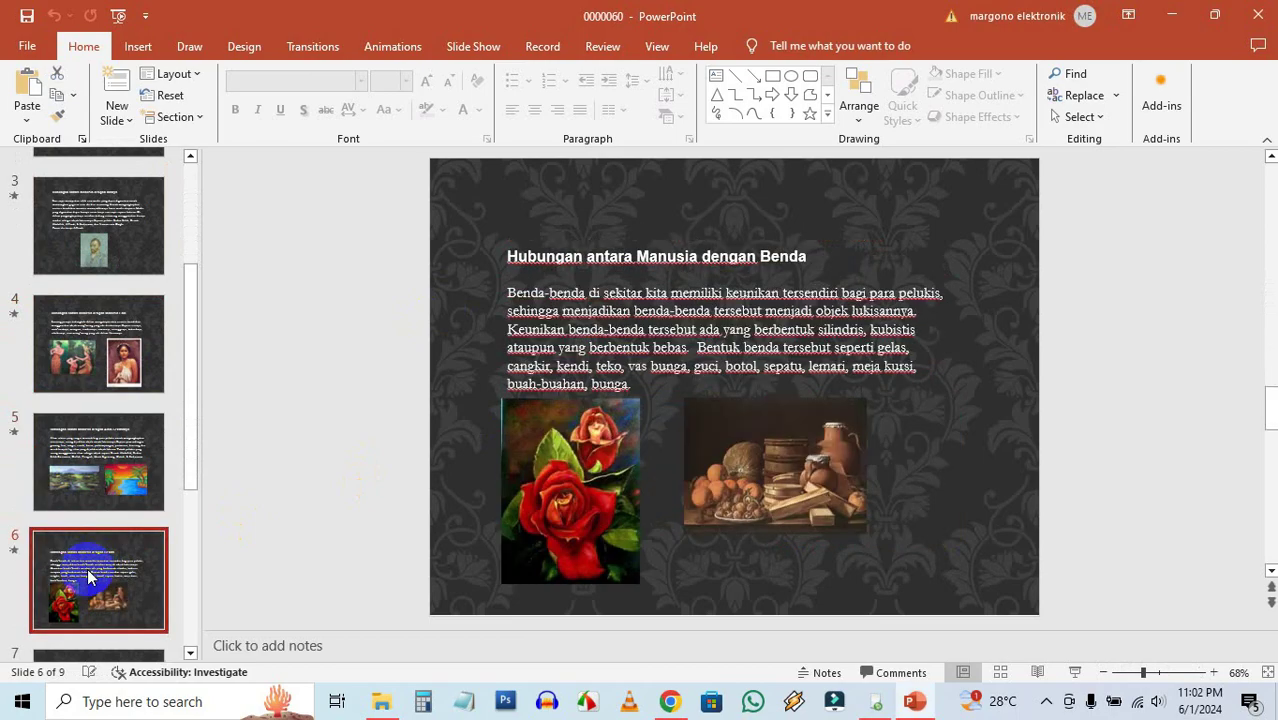
pyautogui.click(1256, 15)
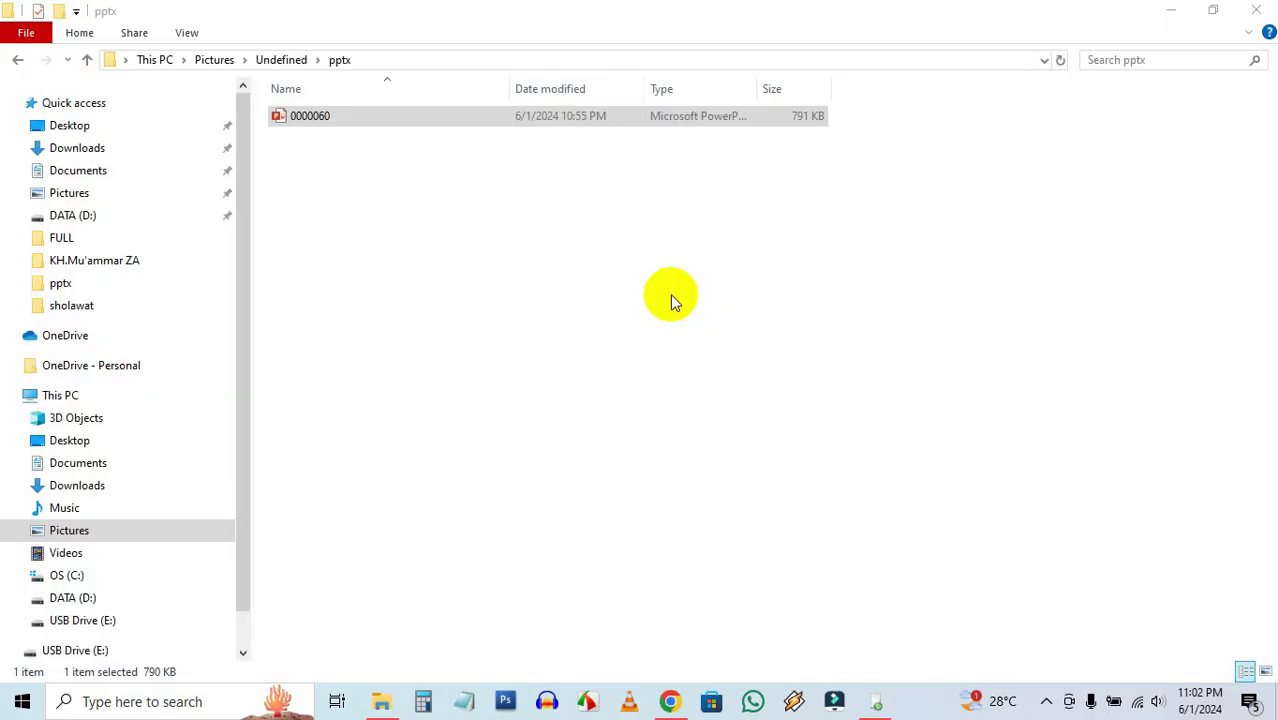
# - Open the recovered workbook 0000078 from the xlsx subfolder of Undefined to check its content and close it
pyautogui.click(17, 61)
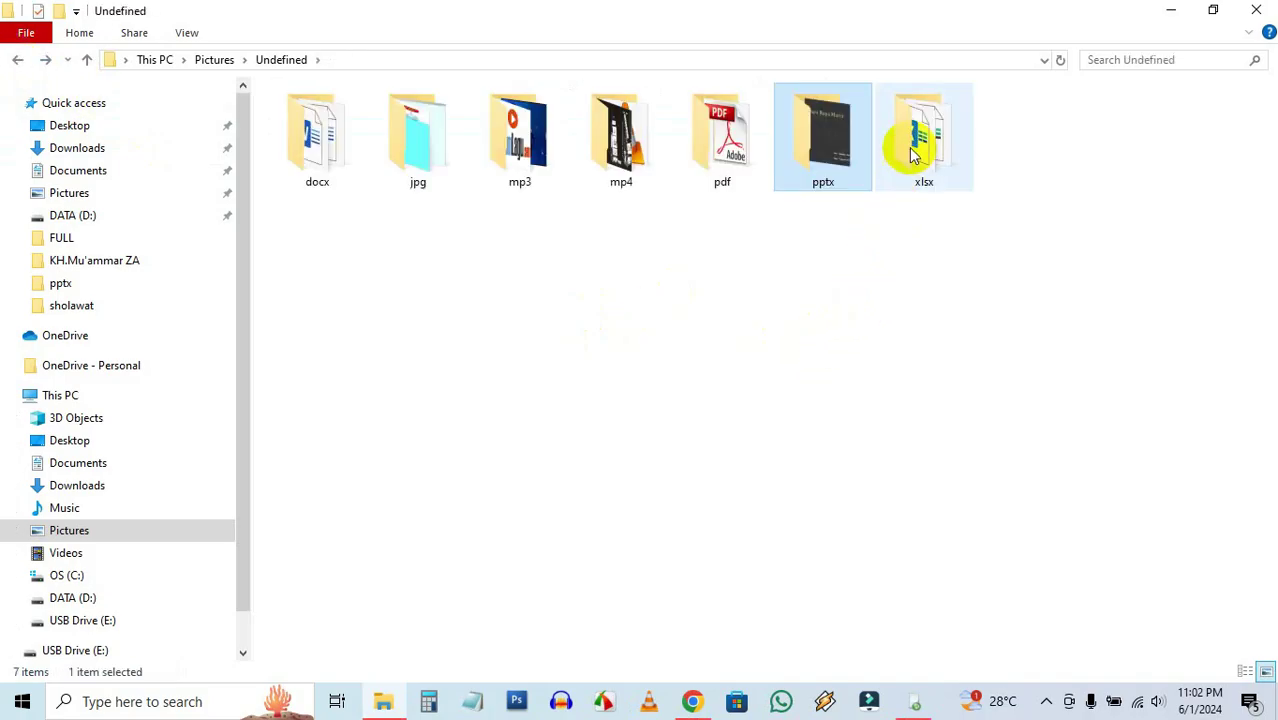
pyautogui.doubleClick(912, 152)
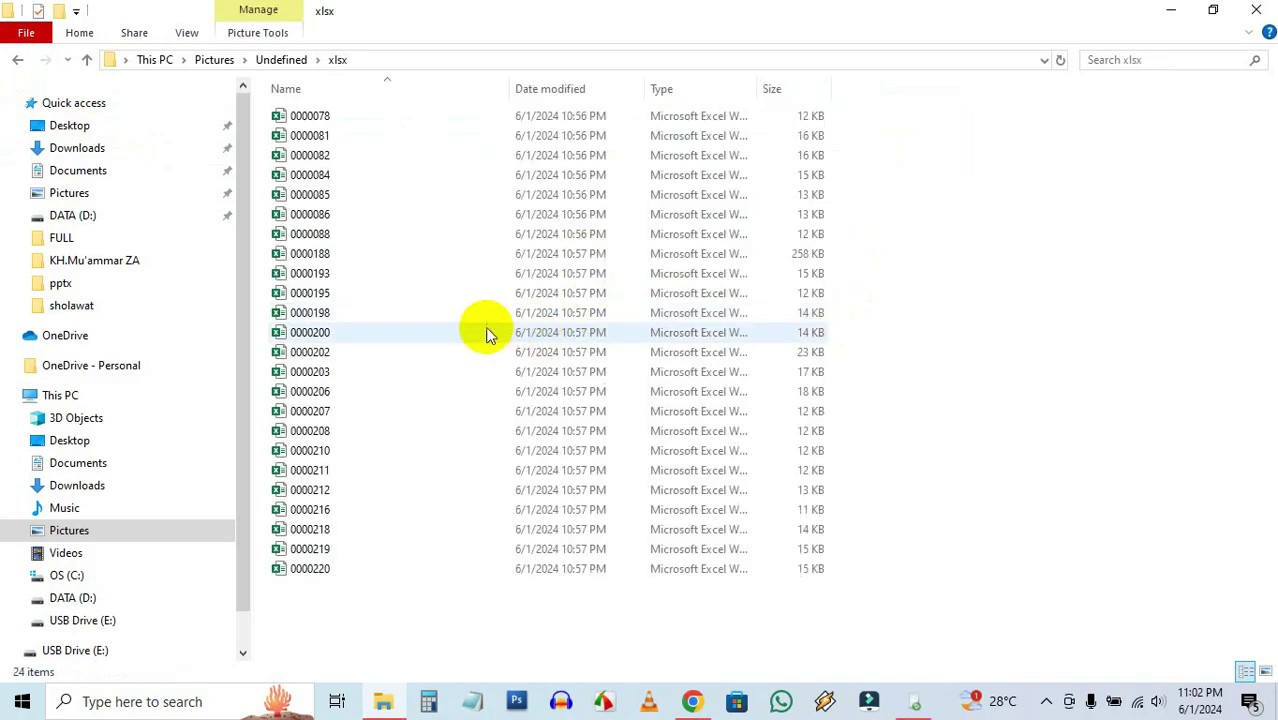
pyautogui.click(308, 120)
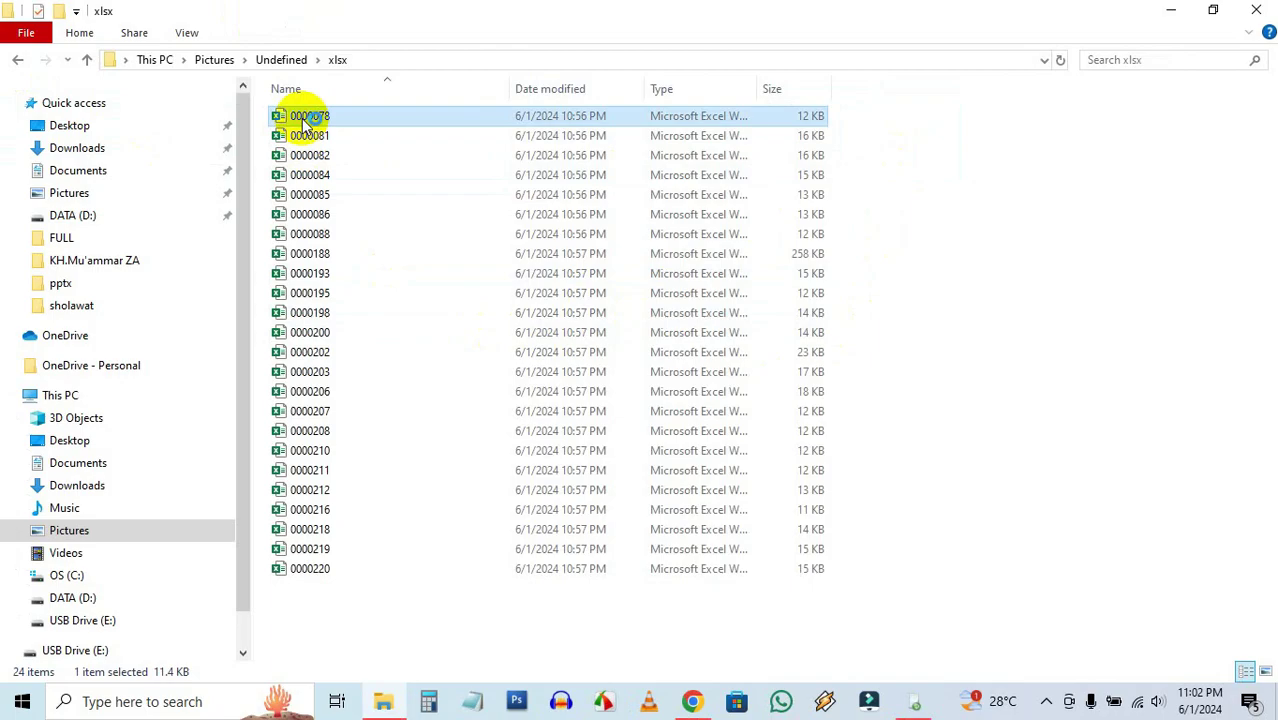
pyautogui.scroll(13, 570, 476)
pyautogui.scroll(8, 819, 451)
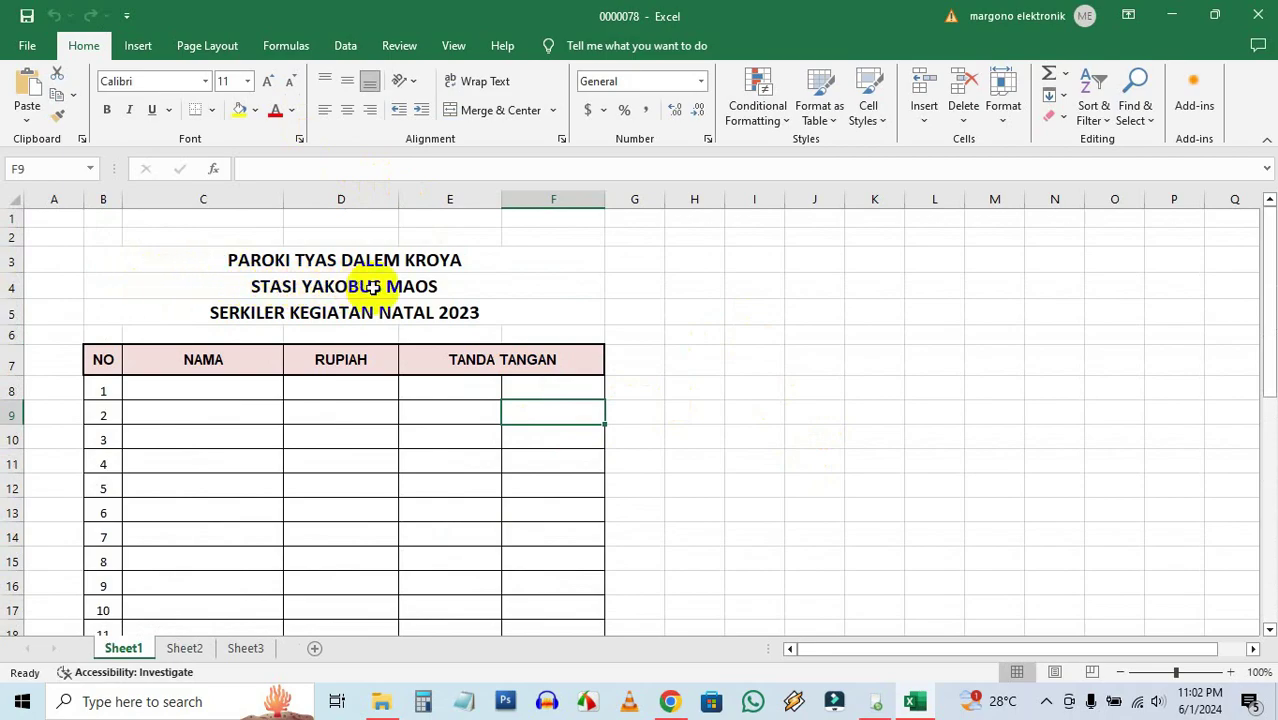
pyautogui.click(1262, 12)
# - Open the recovered workbook 0000081 to check its content, and close it along with the folder window and Puran File Recovery
pyautogui.click(316, 140)
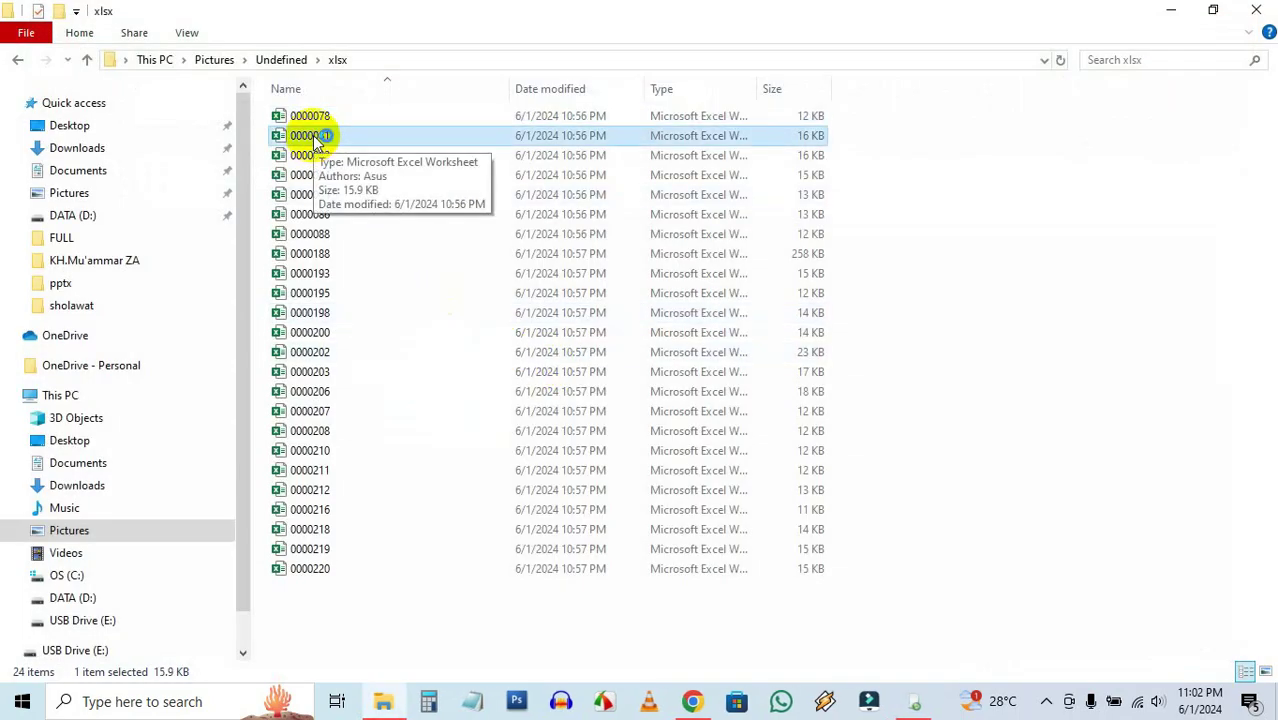
pyautogui.doubleClick(314, 138)
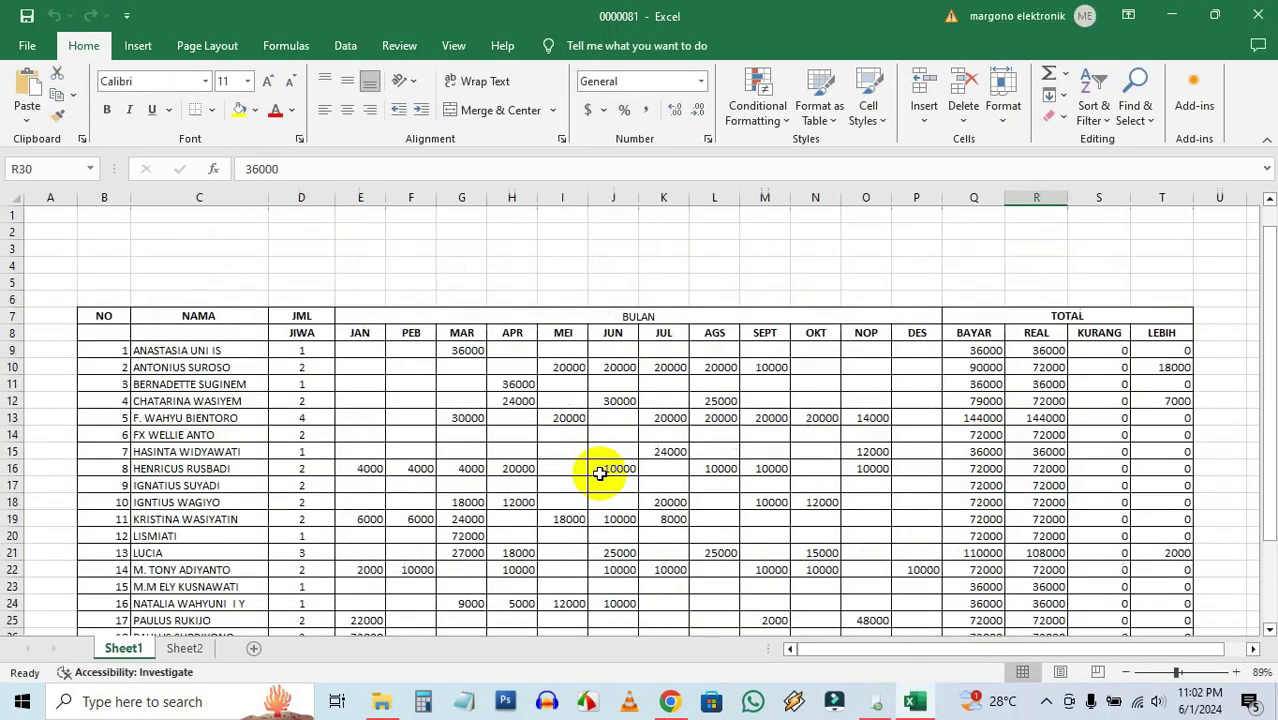
pyautogui.scroll(-4, 606, 470)
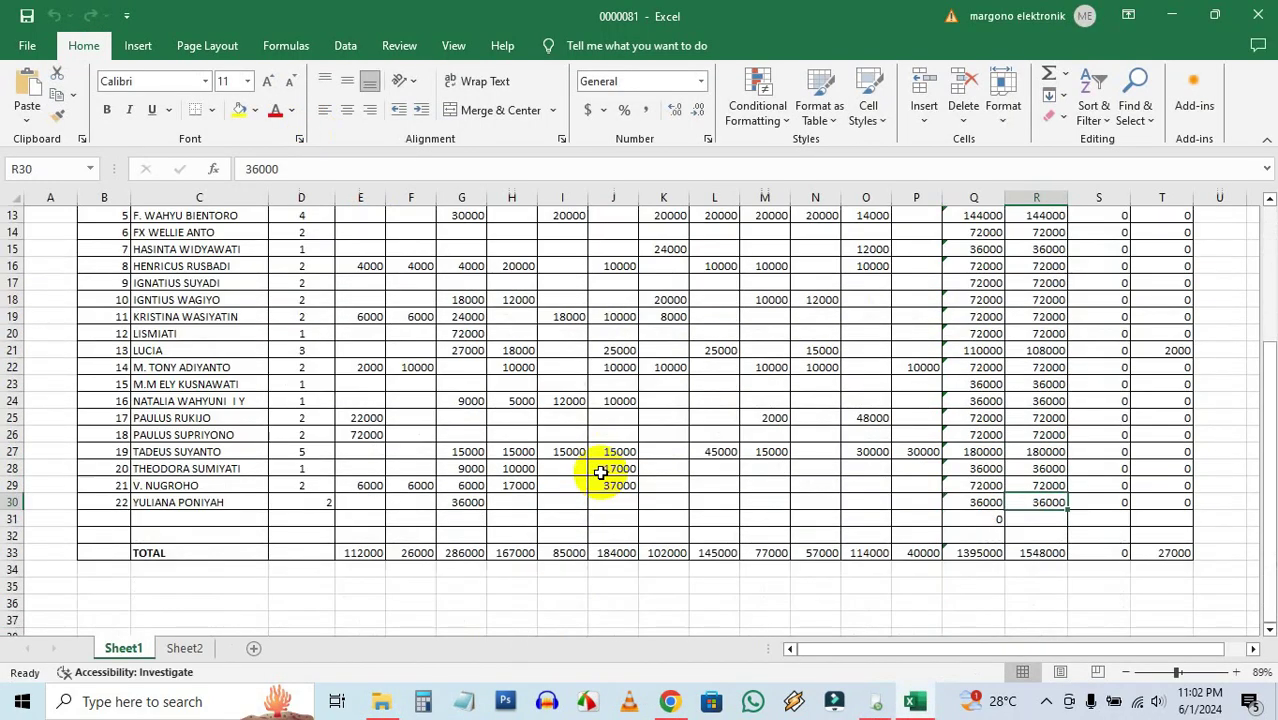
pyautogui.scroll(3, 591, 451)
pyautogui.click(1258, 12)
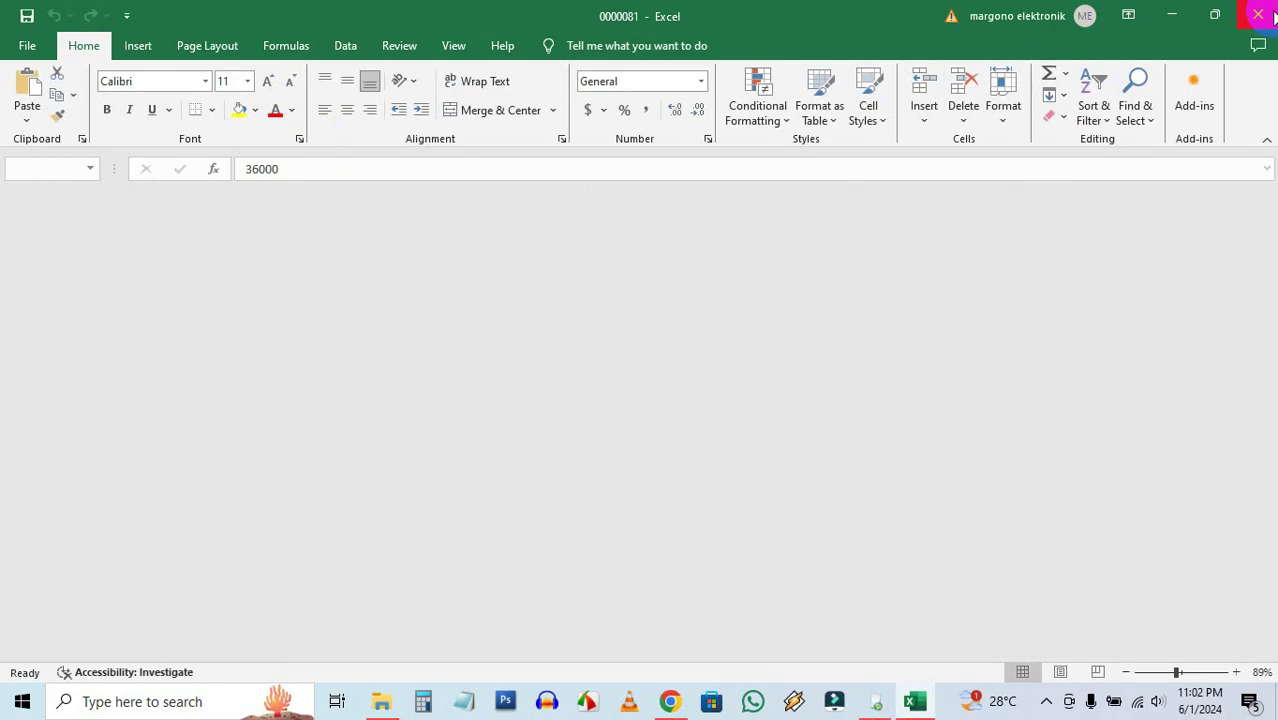
pyautogui.click(1254, 12)
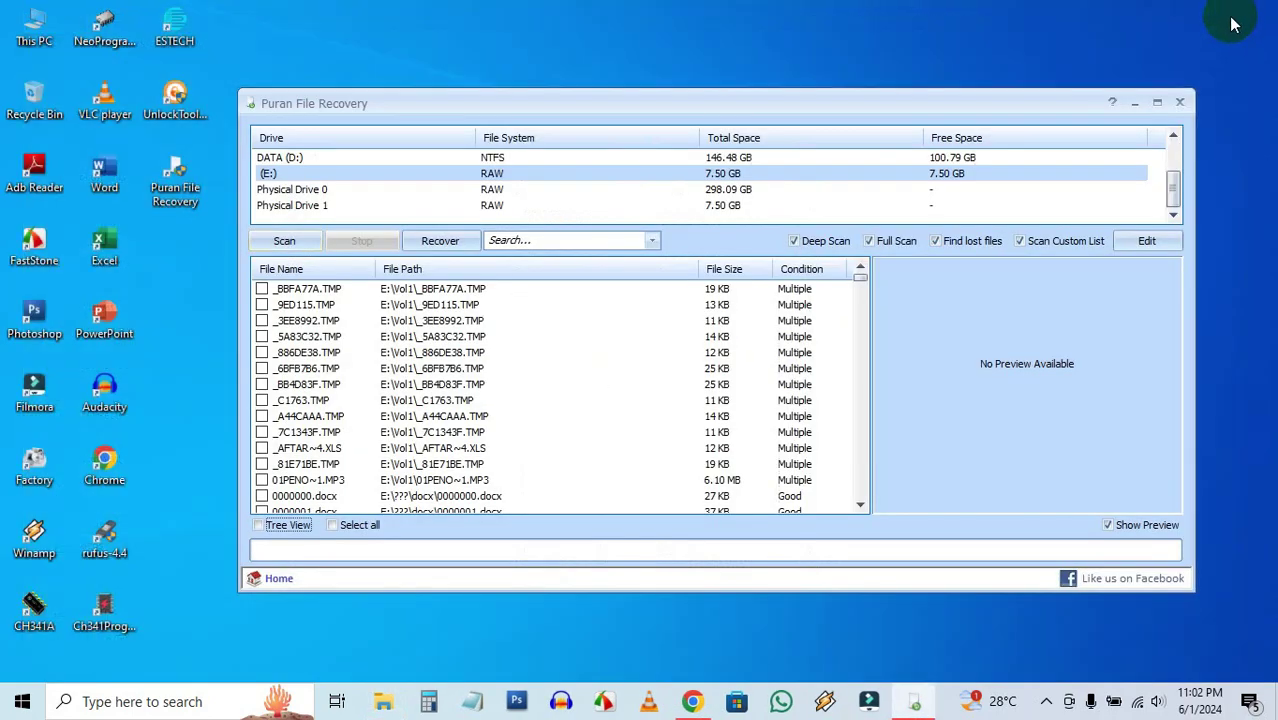
pyautogui.click(1182, 102)
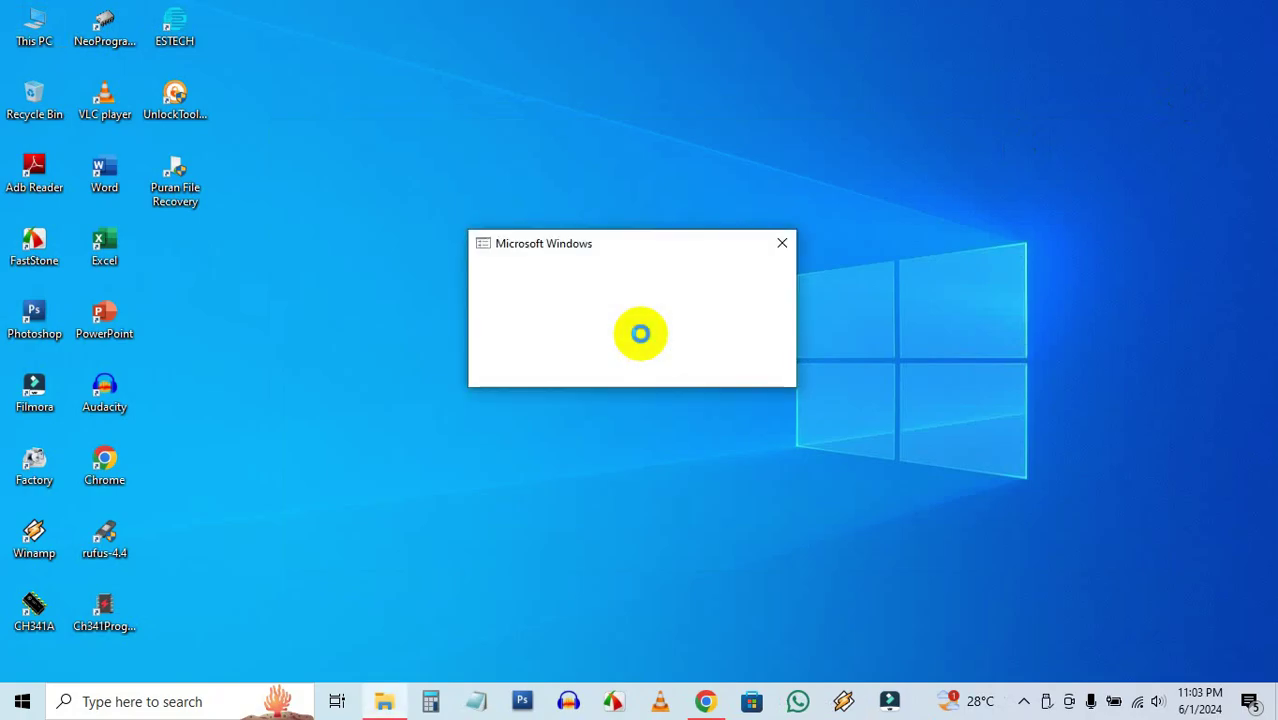
# - Dismiss the AutoPlay notification for the USB drive and decline the Windows prompt to format the disk in drive E:
pyautogui.moveTo(607, 234); pyautogui.dragTo(445, 221)
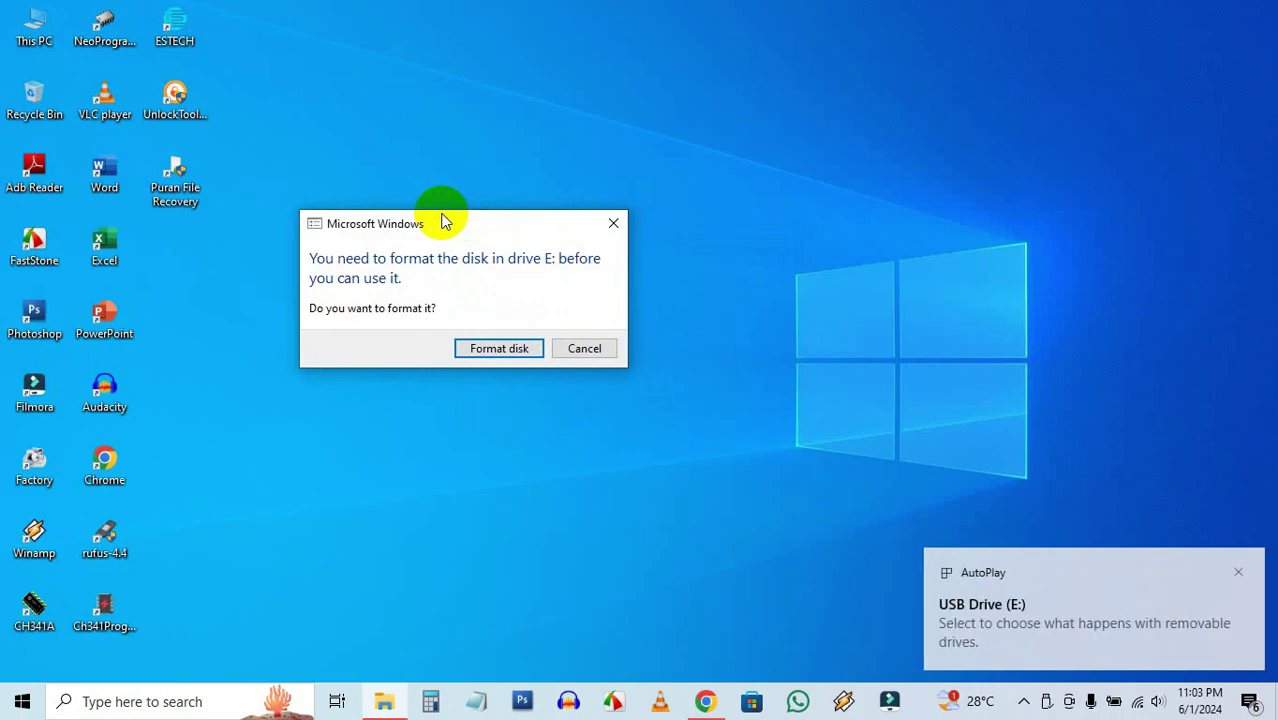
pyautogui.click(1240, 574)
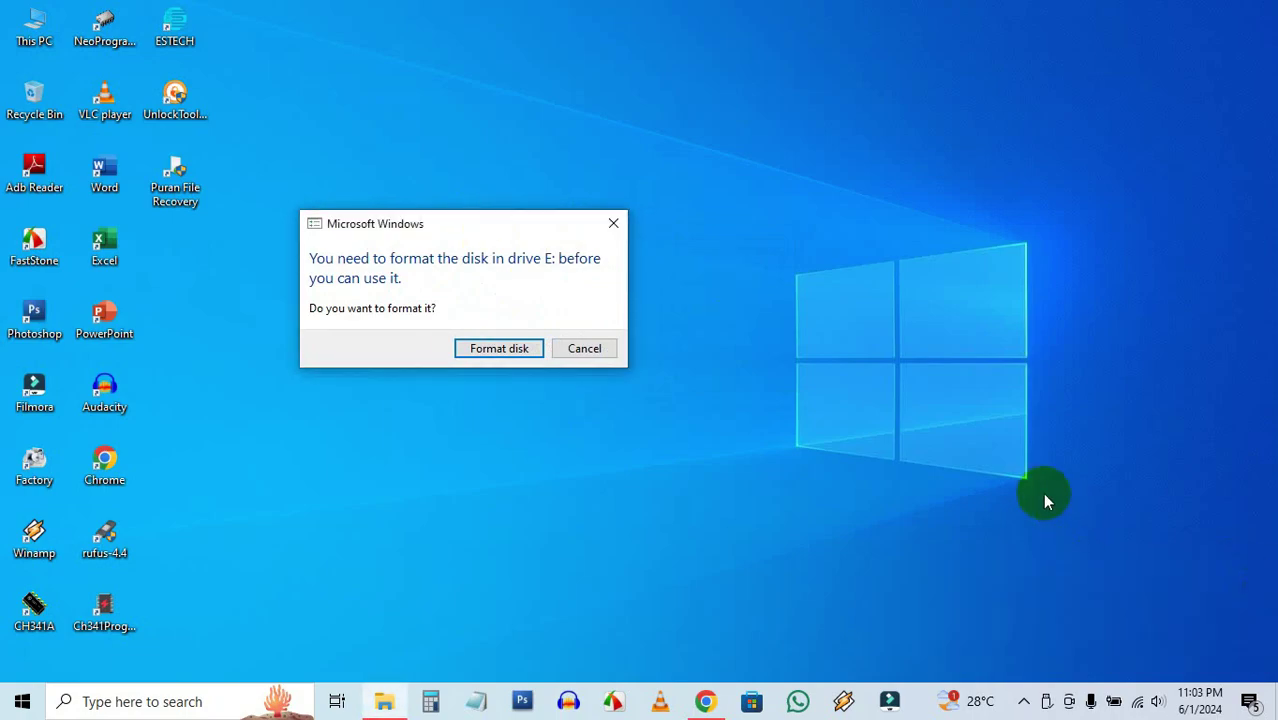
pyautogui.moveTo(465, 223); pyautogui.dragTo(521, 229)
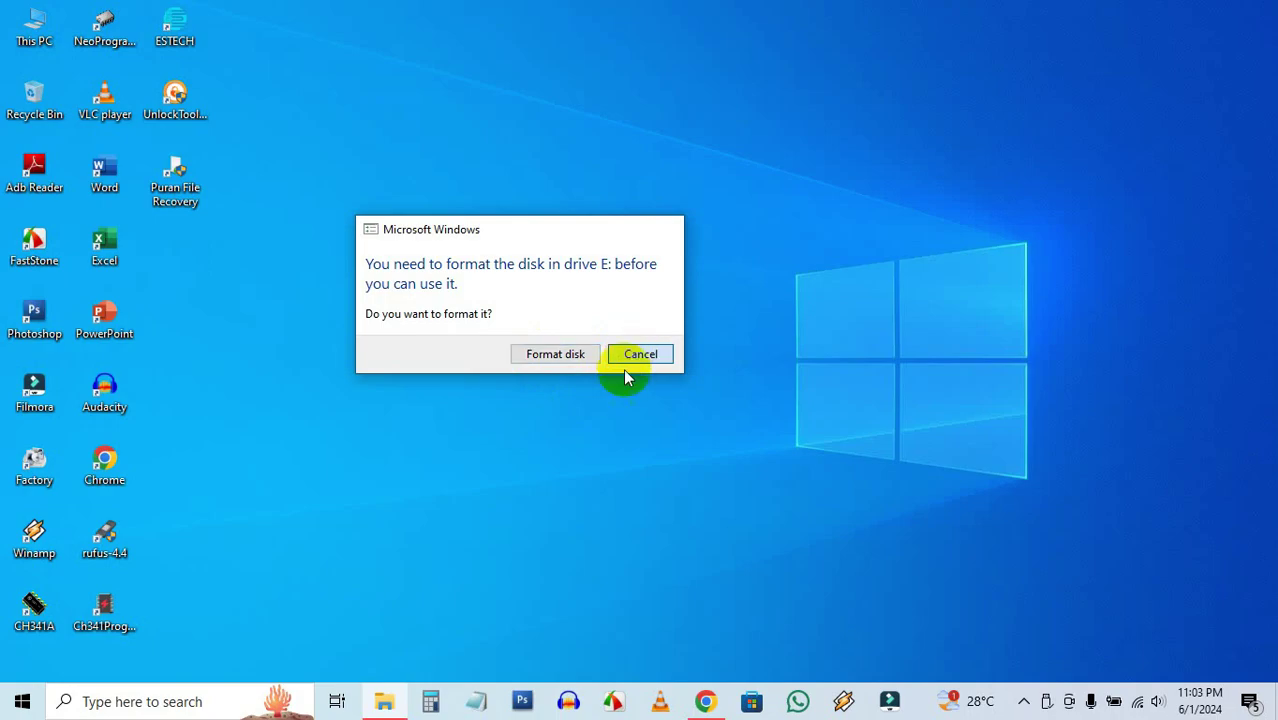
pyautogui.click(628, 362)
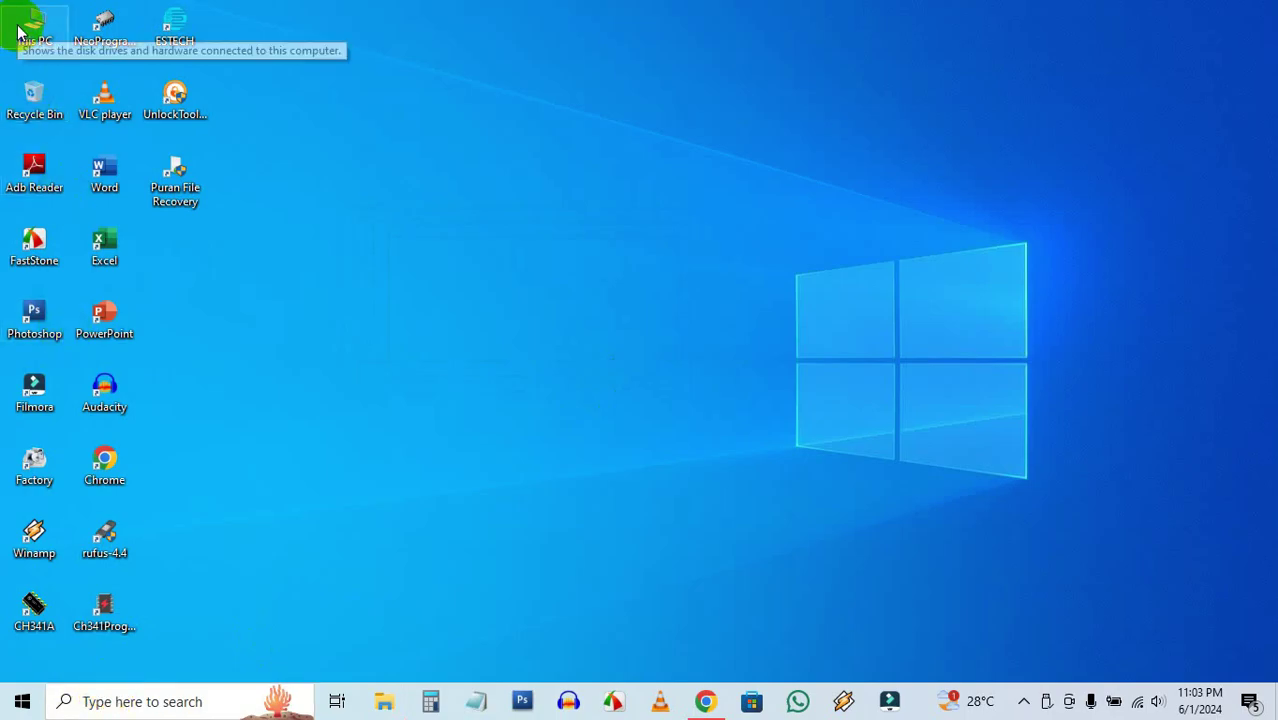
# - Open Computer Management for This PC, close the file browser window and show Disk Management
pyautogui.press('super+e')
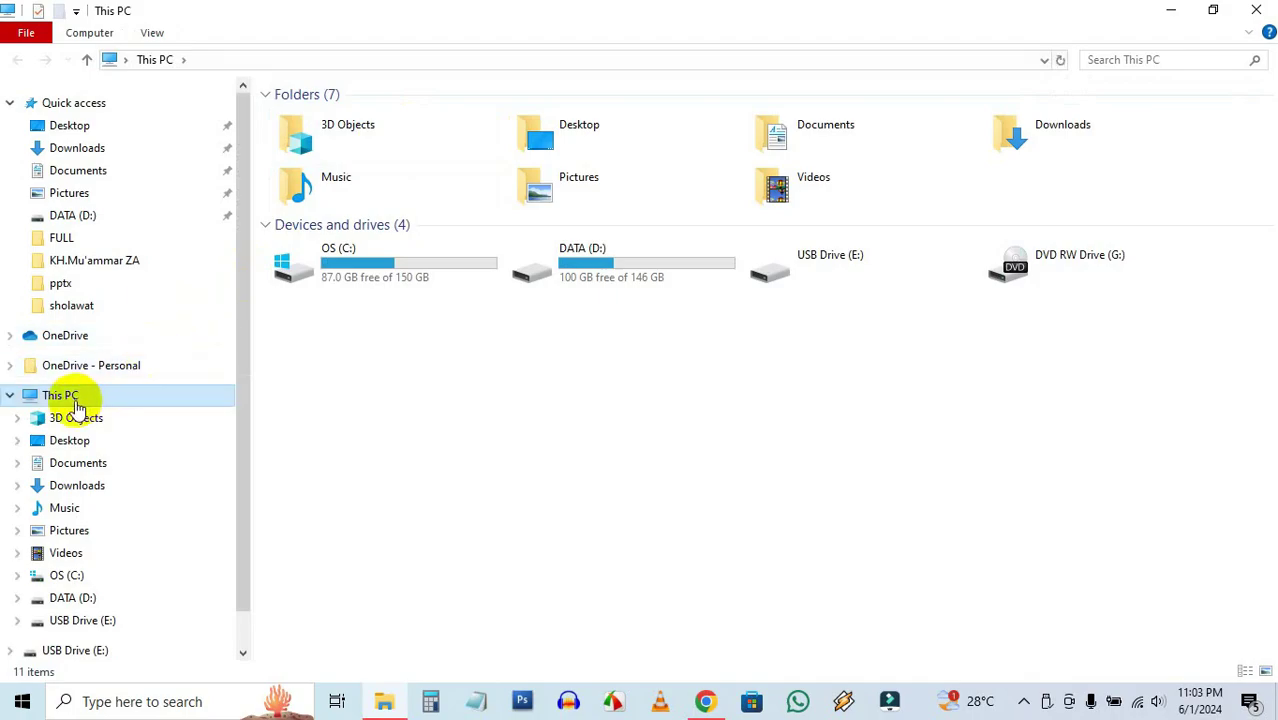
pyautogui.rightClick(75, 395)
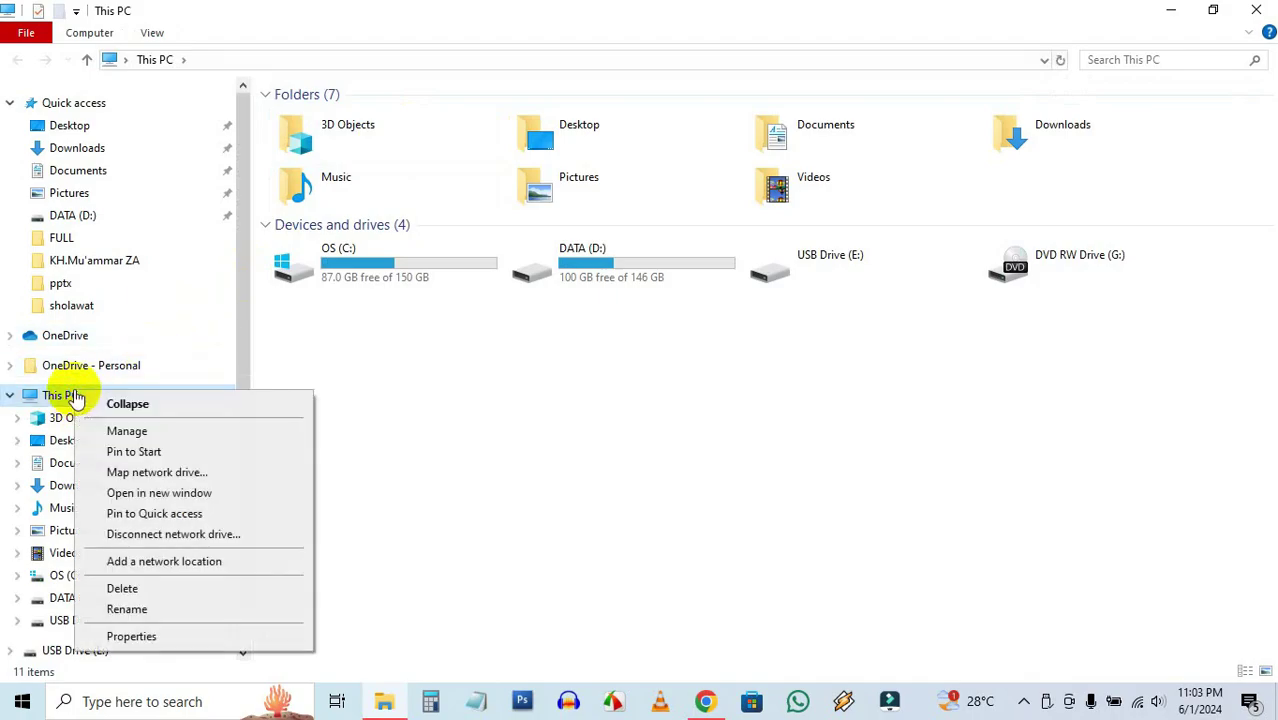
pyautogui.click(160, 431)
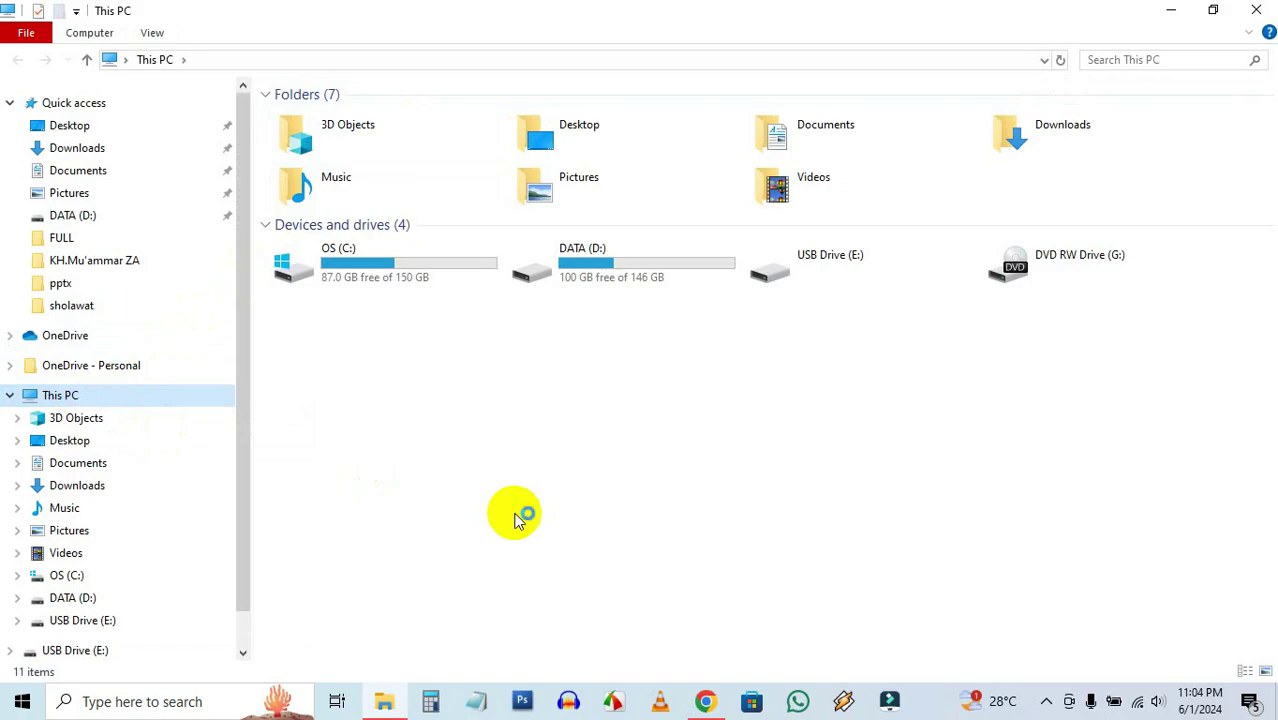
pyautogui.click(1256, 10)
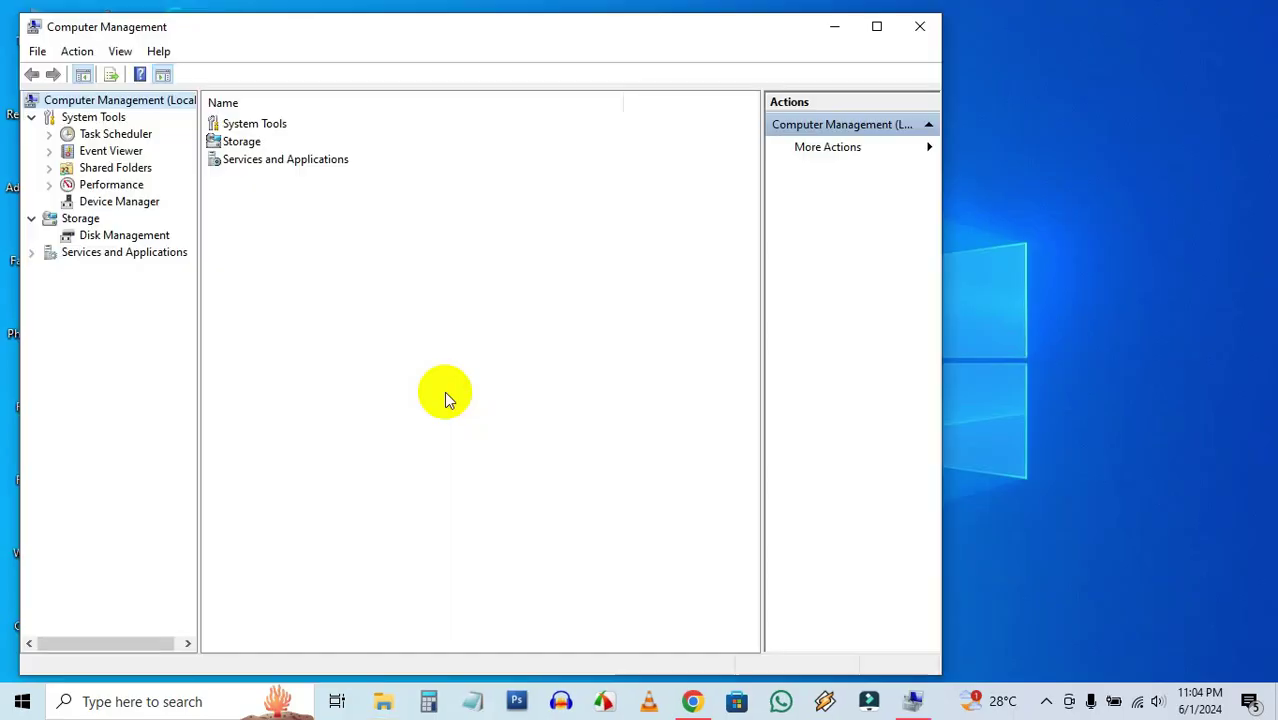
pyautogui.moveTo(542, 34); pyautogui.dragTo(745, 29)
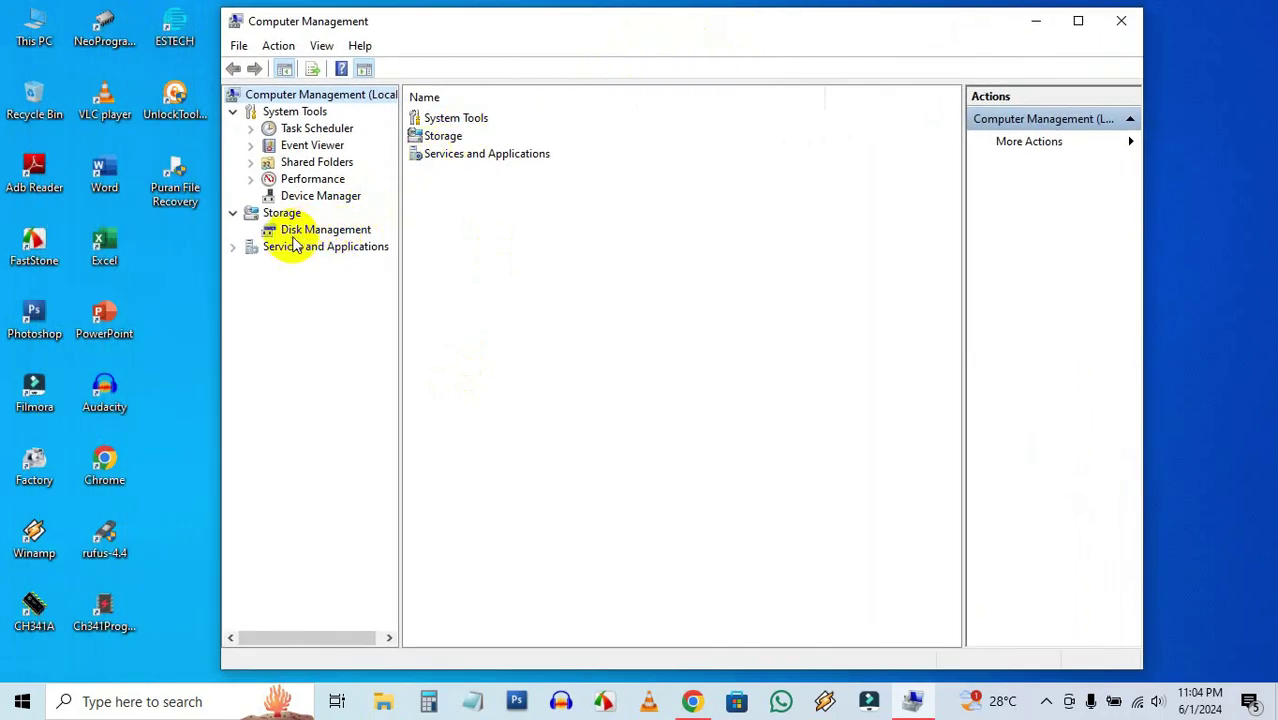
pyautogui.click(311, 233)
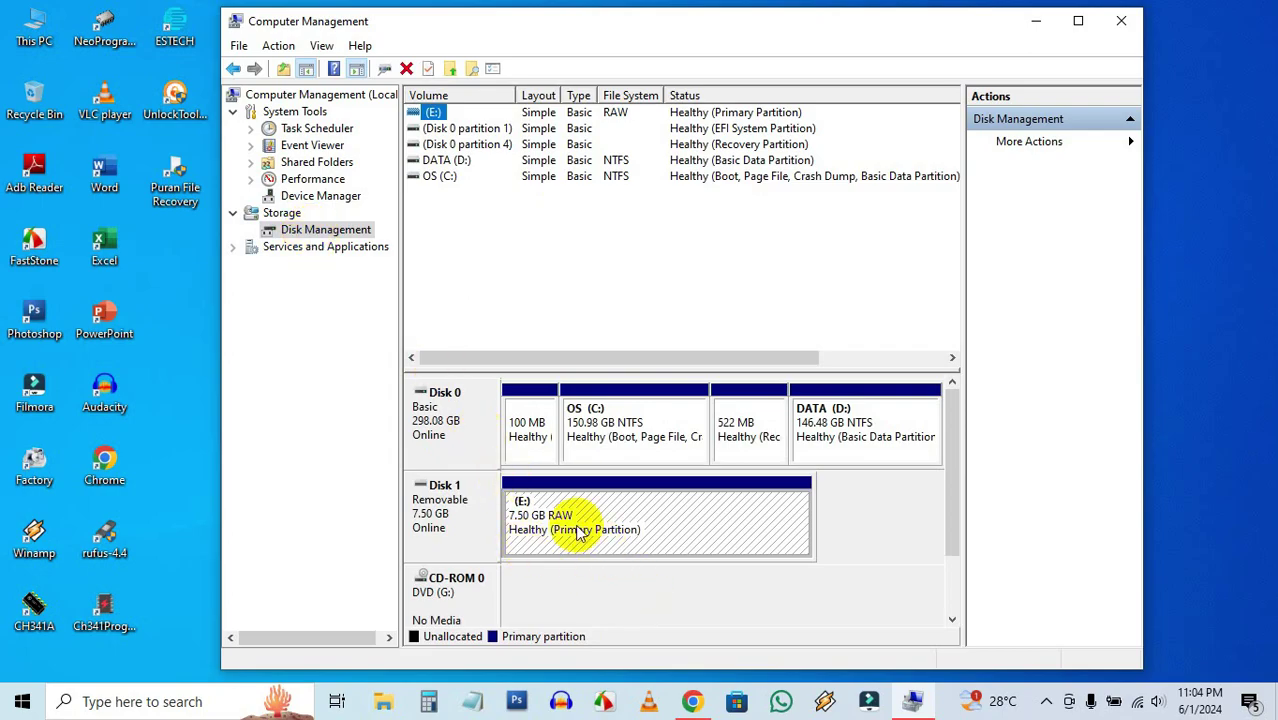
# - Quick-format the removable E: partition as FAT32 with the volume label 7GB and default allocation size, accept the data erasure and close Computer Management
pyautogui.rightClick(659, 513)
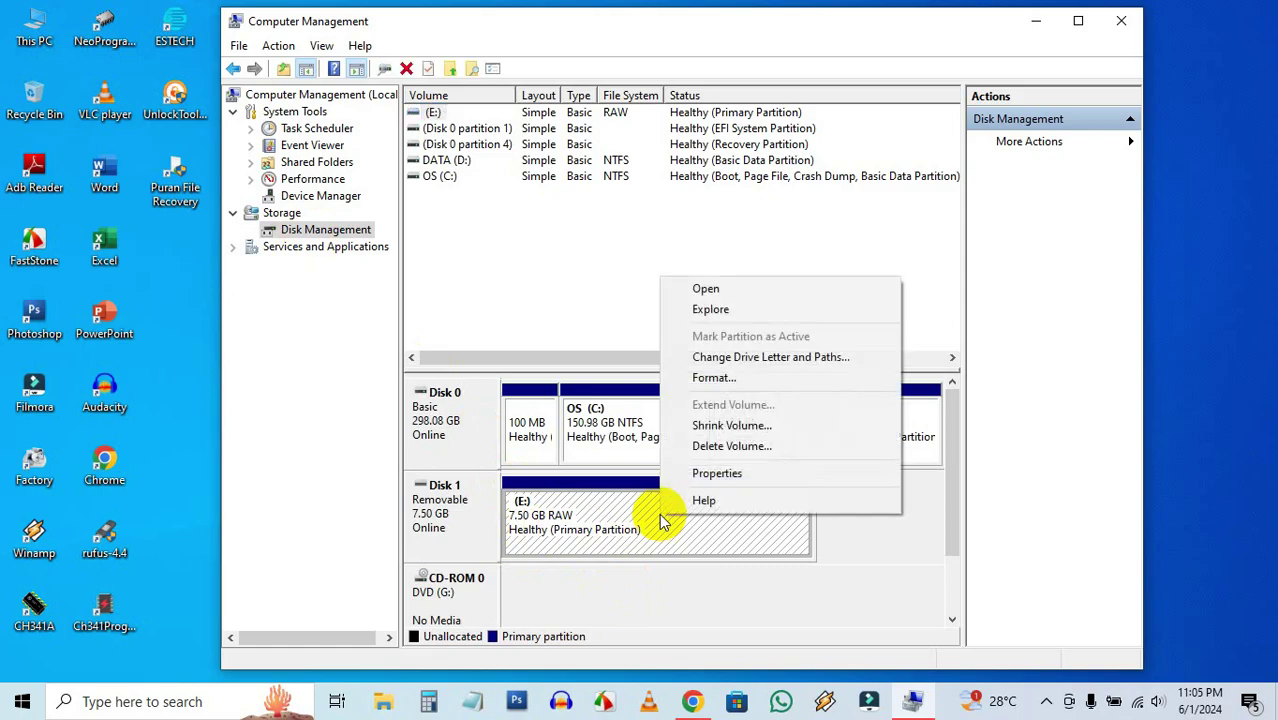
pyautogui.click(733, 387)
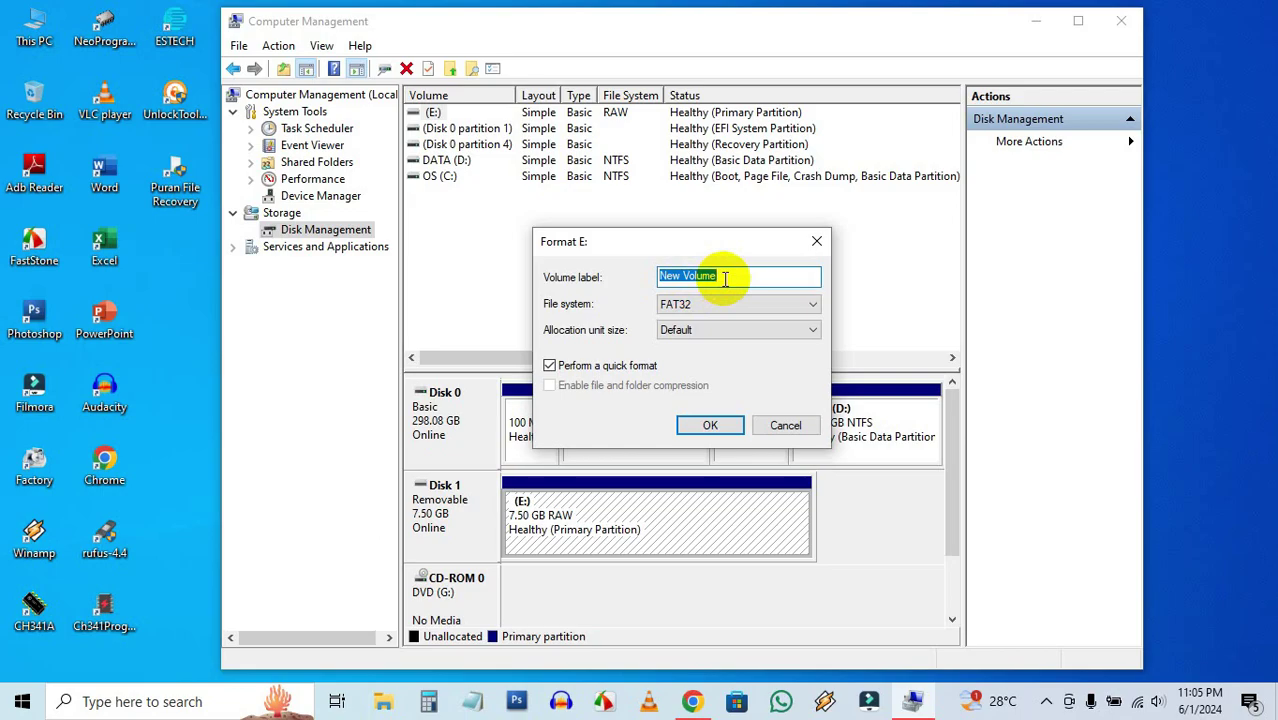
pyautogui.write('7gb')
pyautogui.press('BackSpace')
pyautogui.press('BackSpace')
pyautogui.write('GB')
pyautogui.click(711, 425)
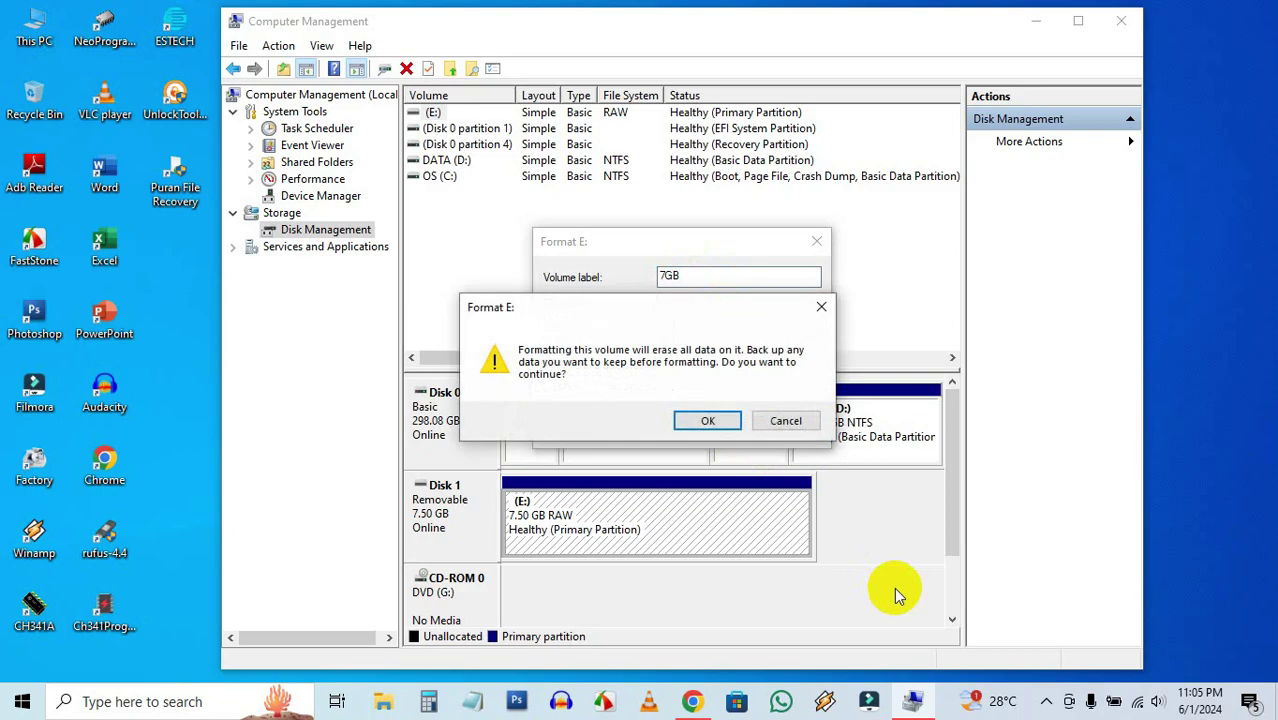
pyautogui.click(708, 422)
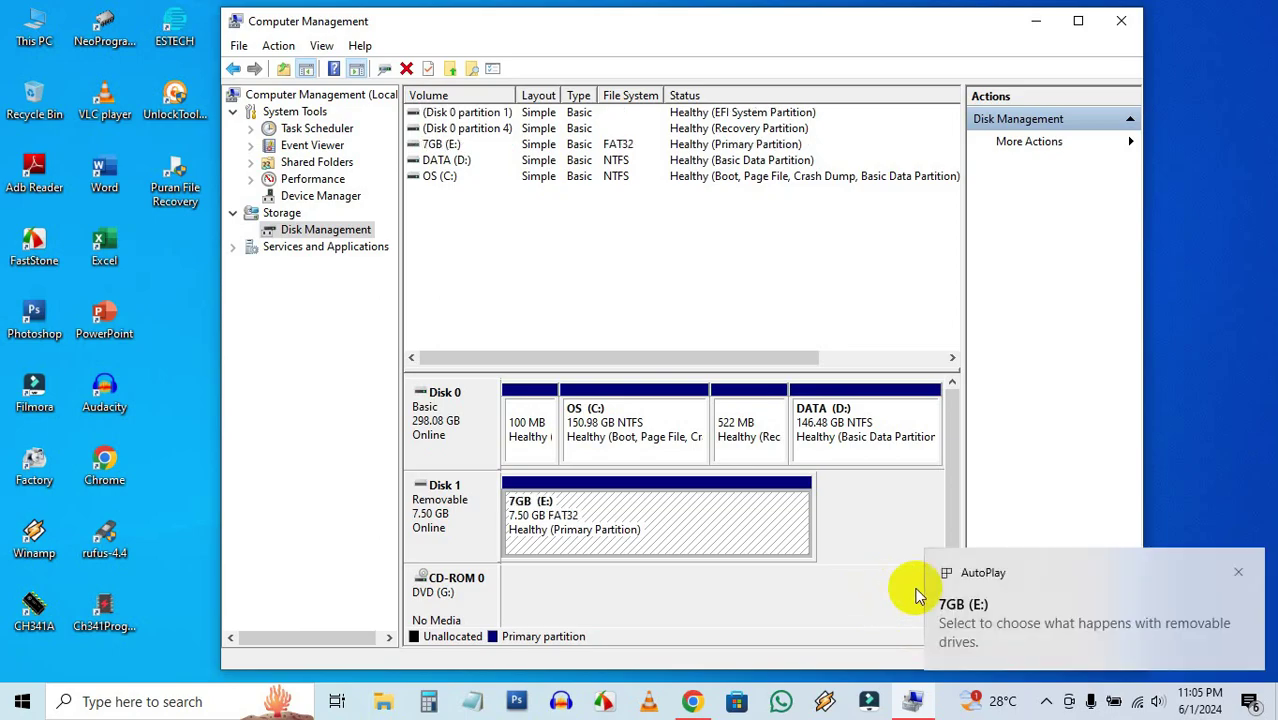
pyautogui.click(1239, 573)
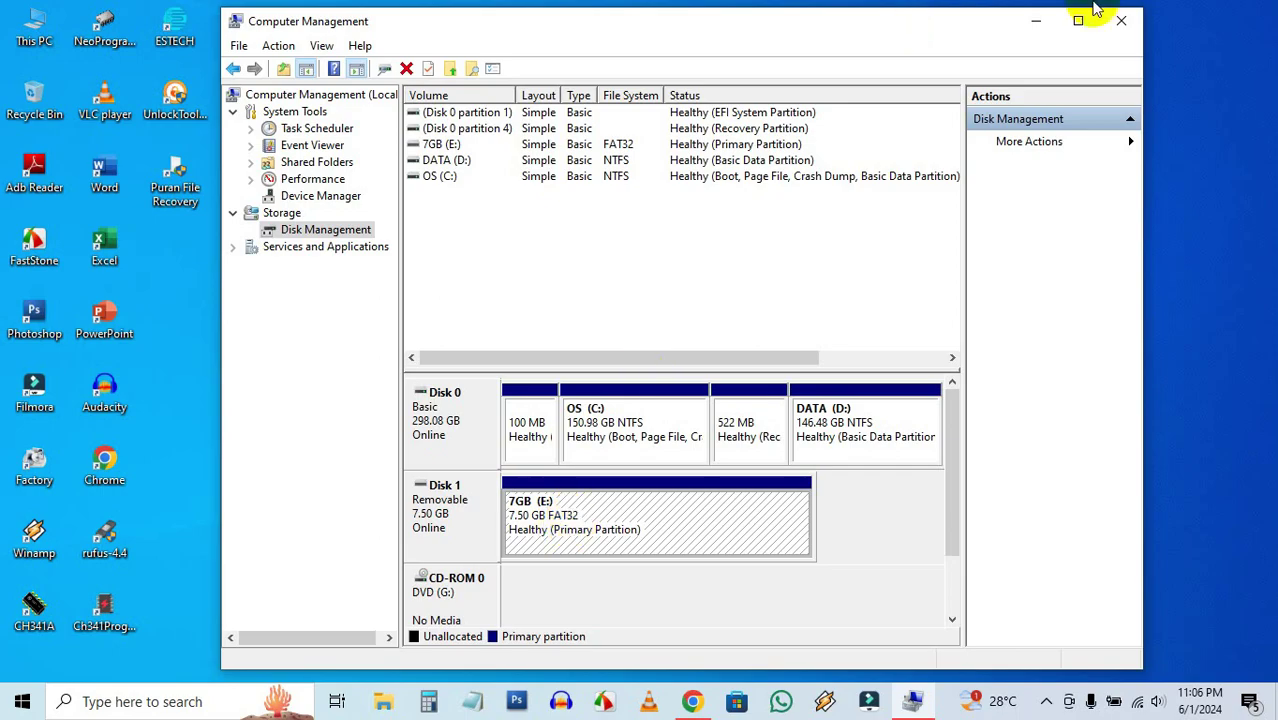
pyautogui.click(1124, 21)
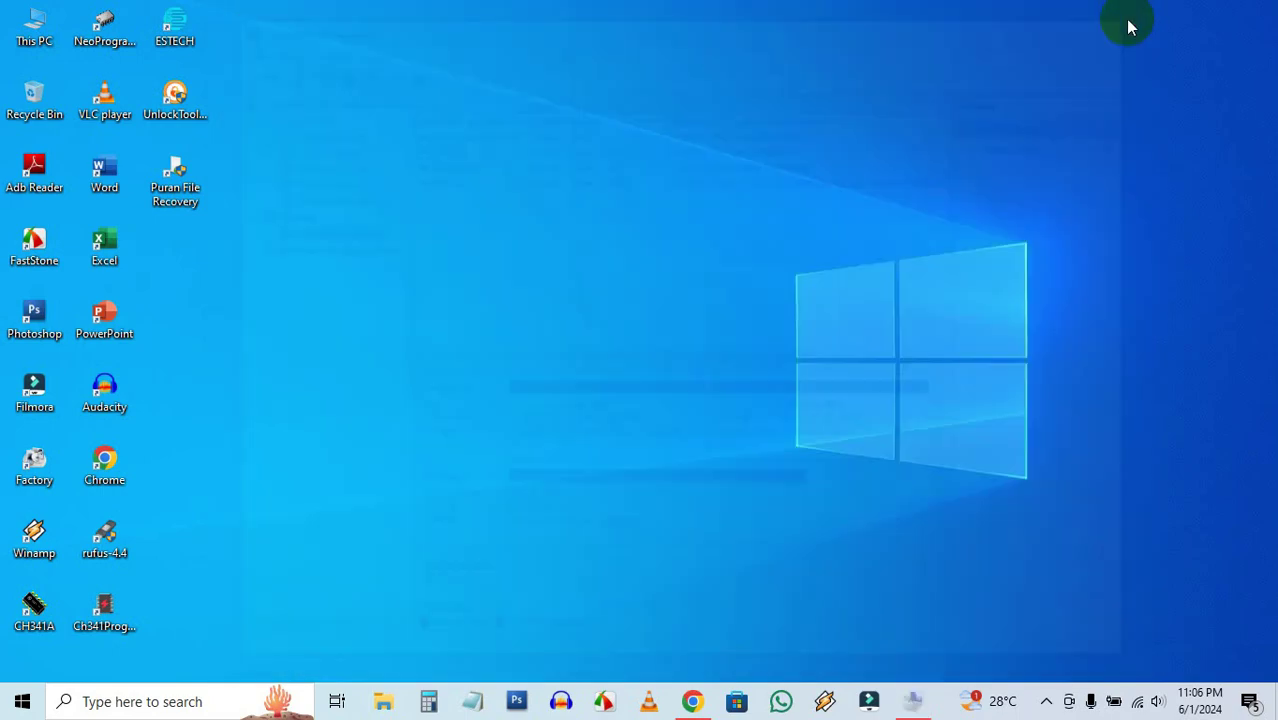
# - Open This PC, eject the 7GB (E:) drive and dismiss the safe-removal notification
pyautogui.doubleClick(25, 27)
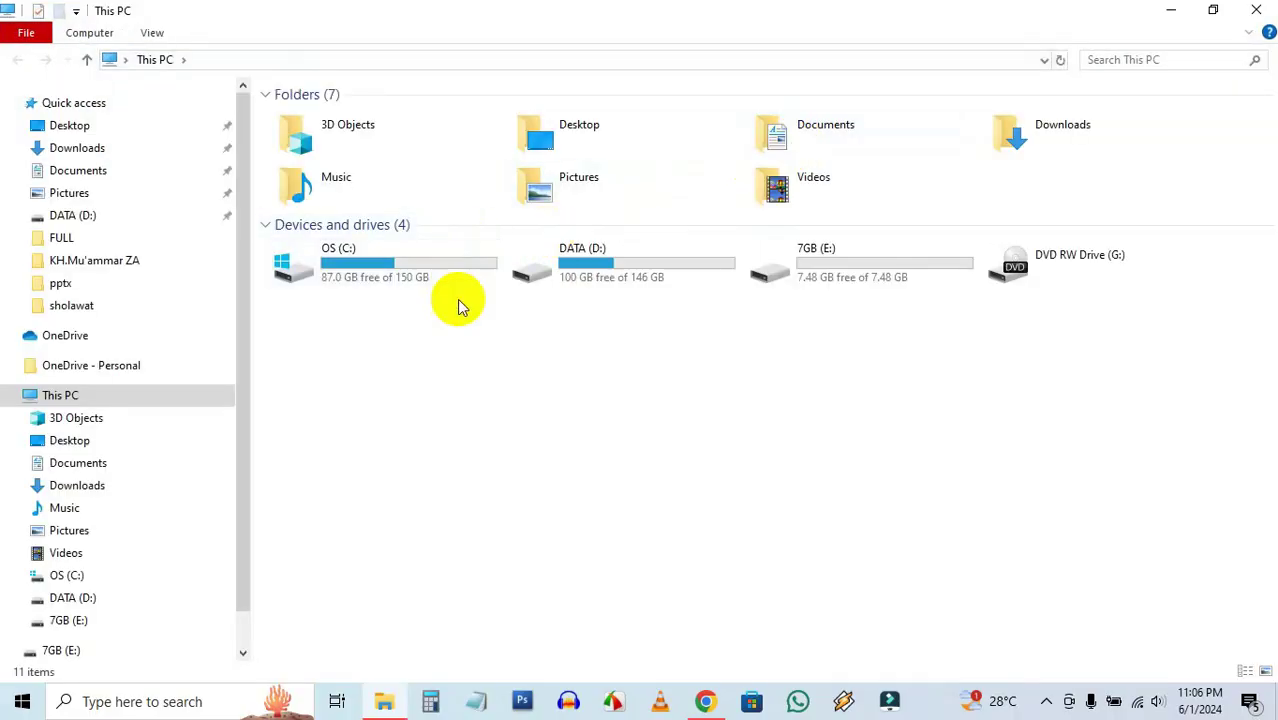
pyautogui.click(813, 265)
pyautogui.rightClick(813, 265)
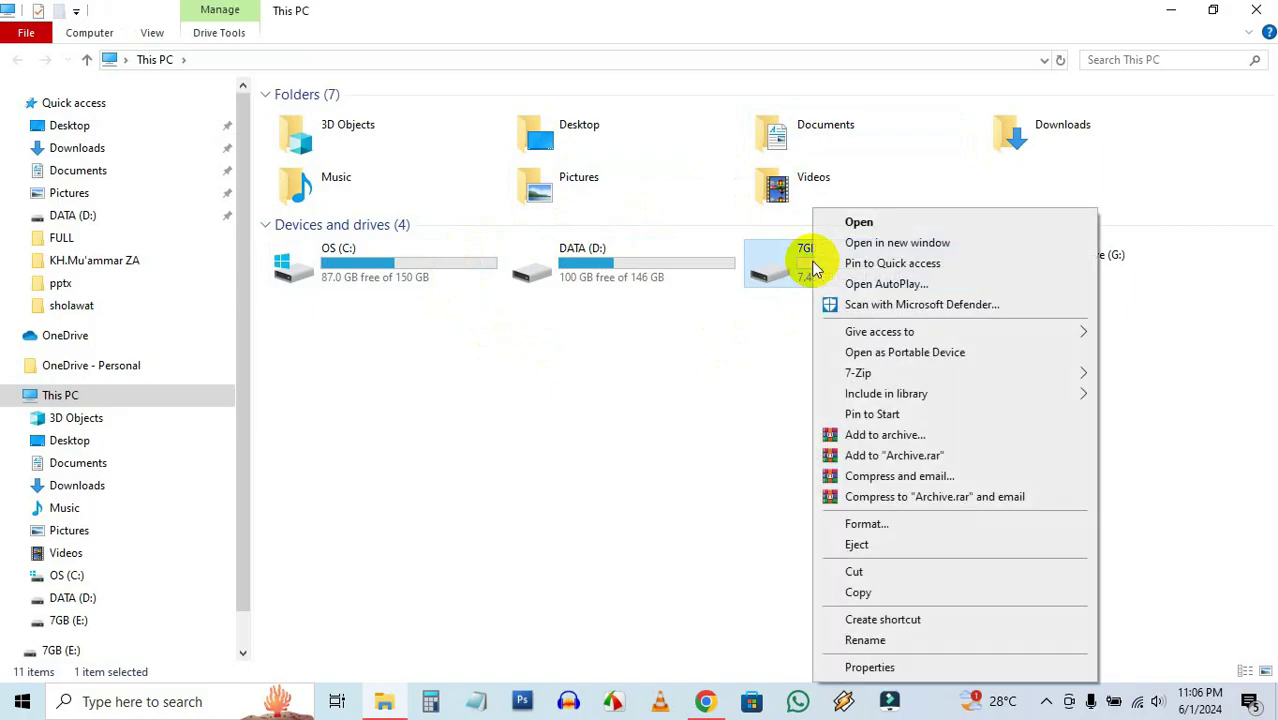
pyautogui.click(868, 548)
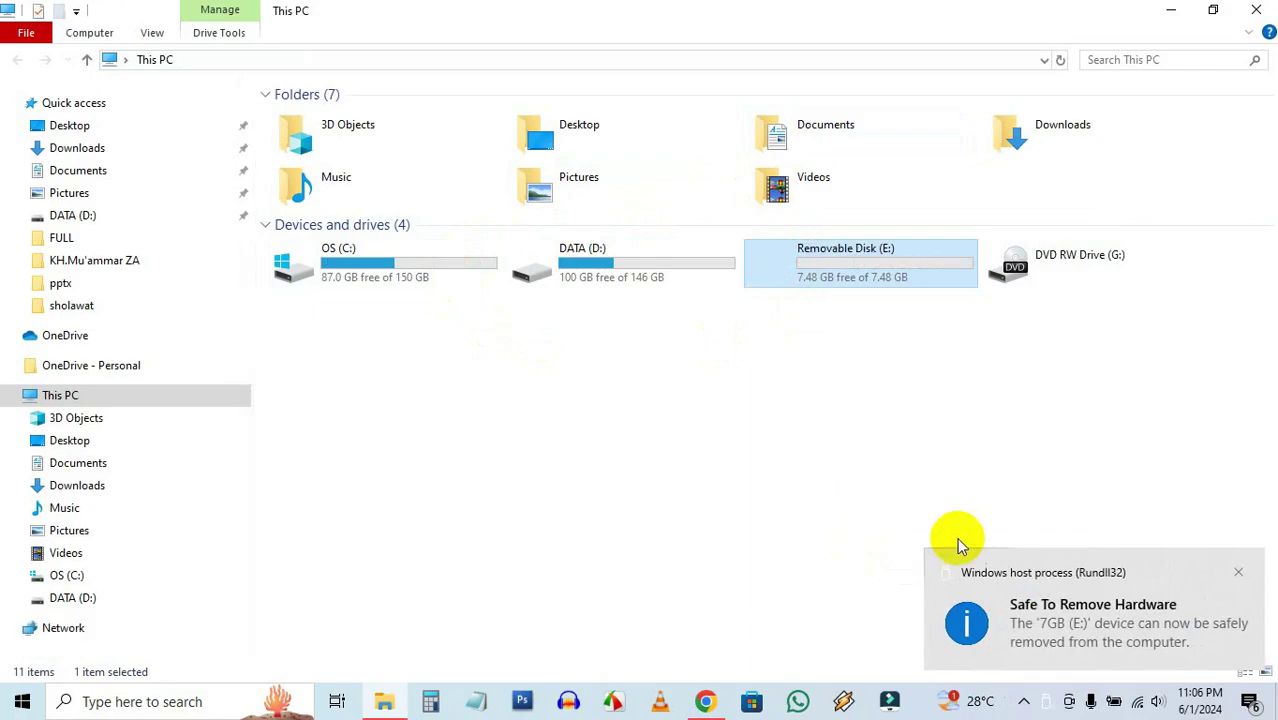
pyautogui.click(1239, 574)
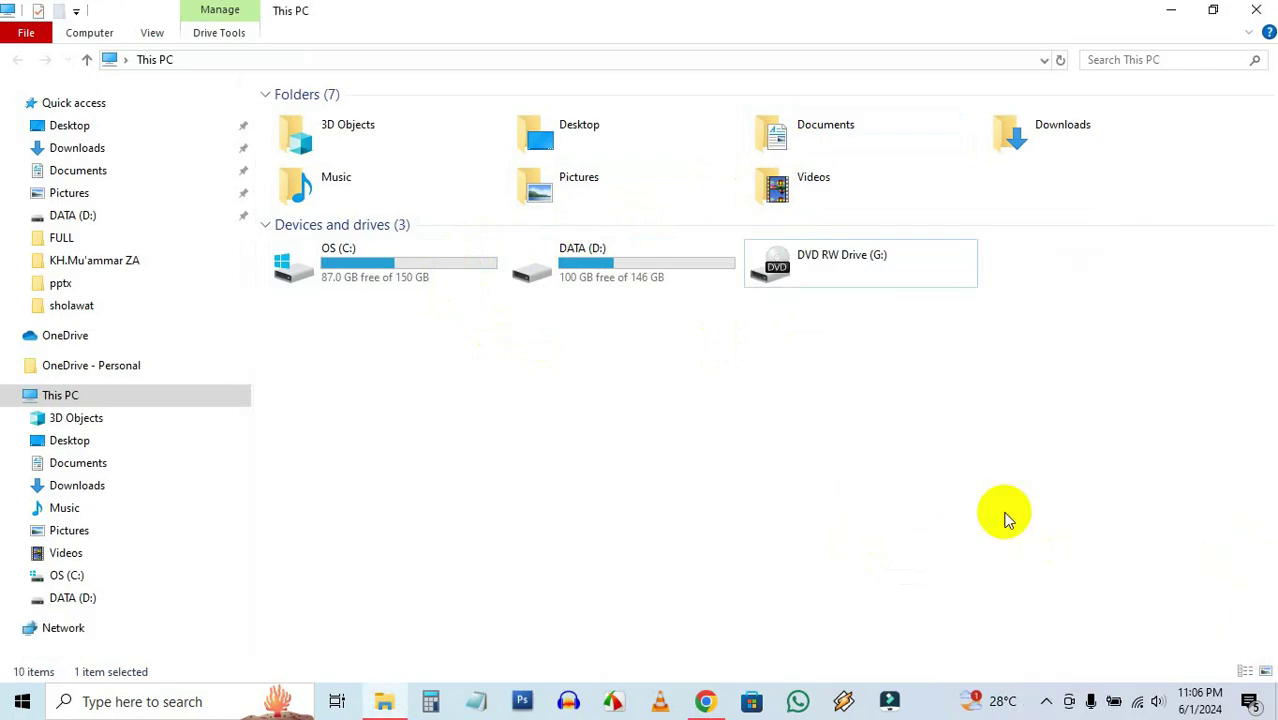
pyautogui.click(1005, 519)
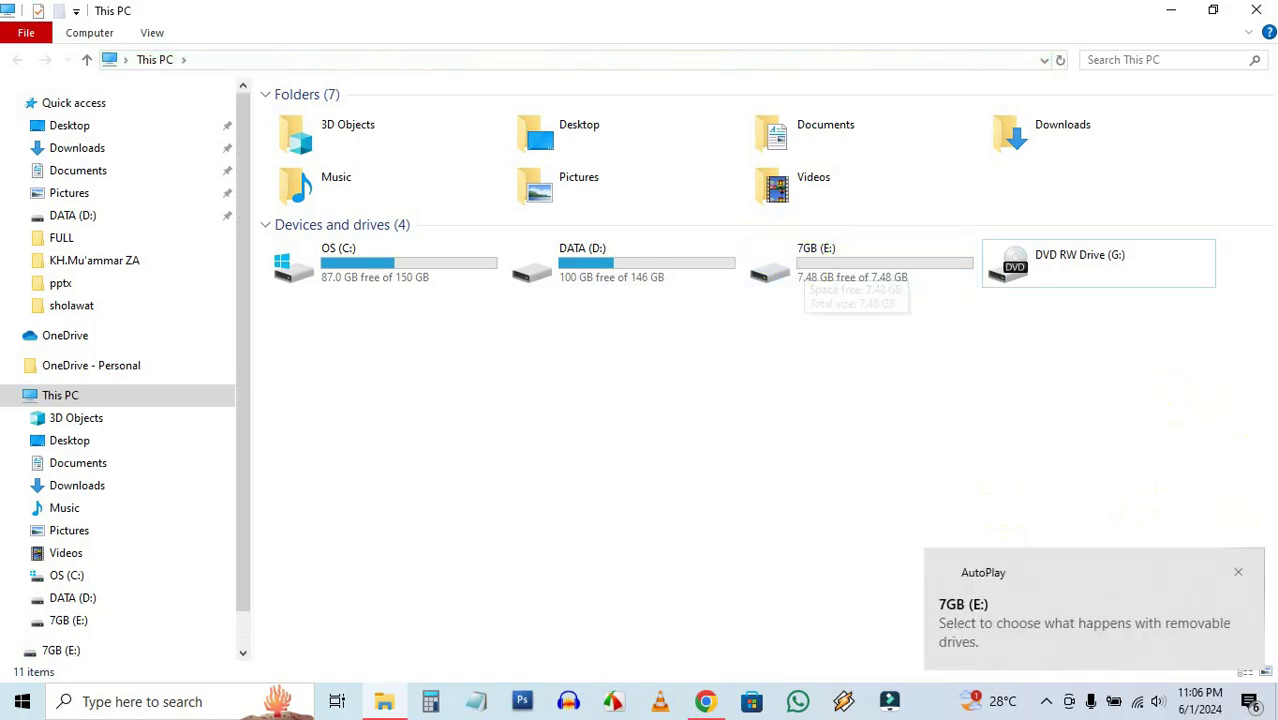
# - Dismiss the AutoPlay notification for the reconnected drive, check the properties of 7GB (E:) for file system and capacity, and close them
pyautogui.click(1240, 576)
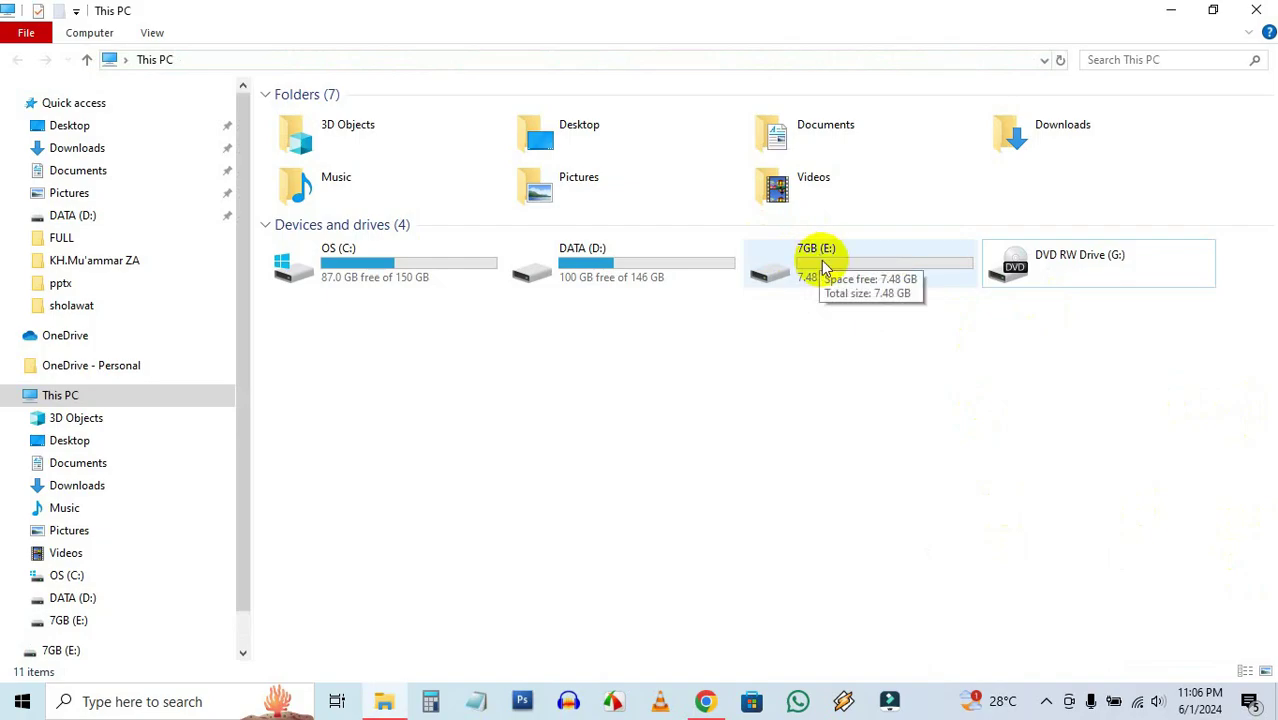
pyautogui.rightClick(821, 262)
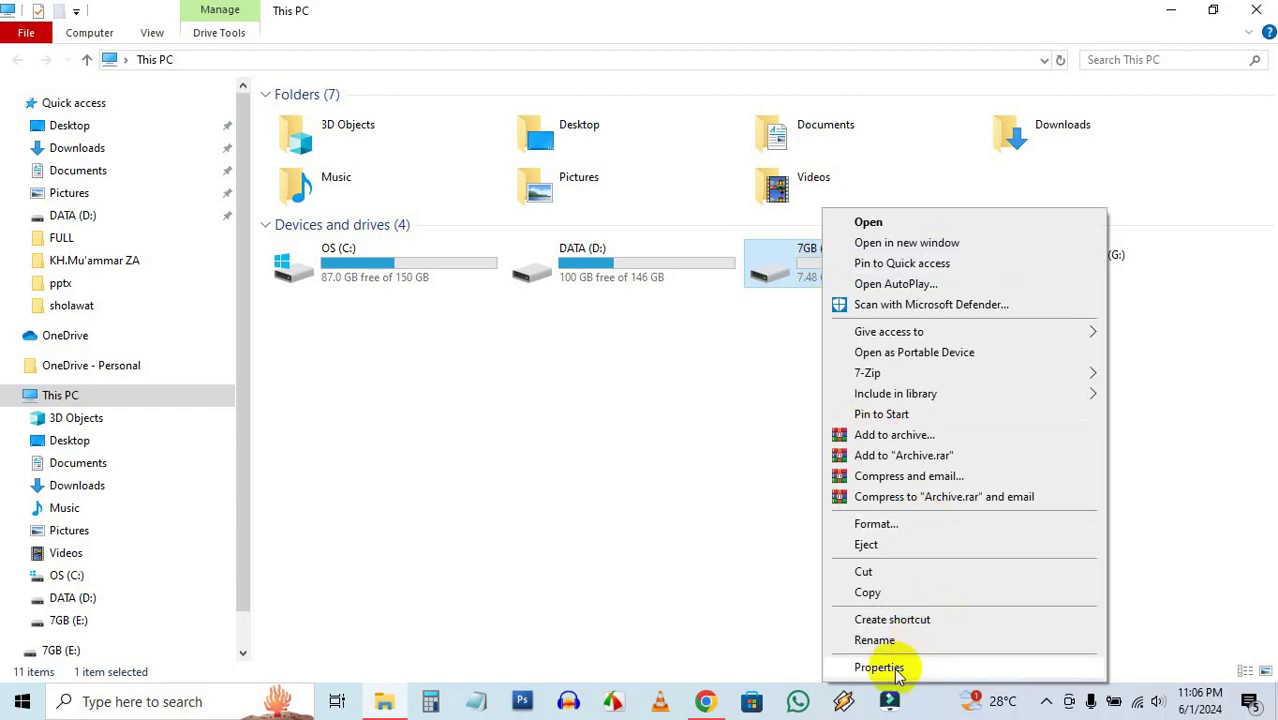
pyautogui.click(886, 667)
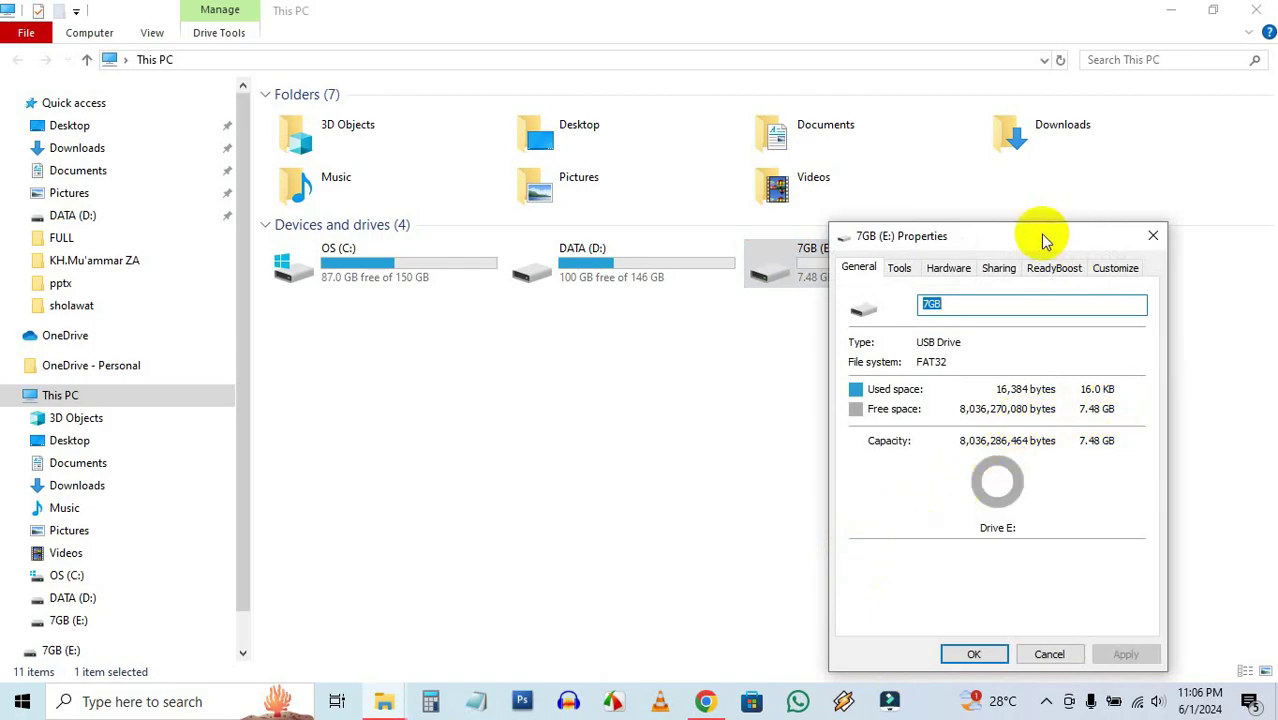
pyautogui.moveTo(1038, 236); pyautogui.dragTo(1090, 191)
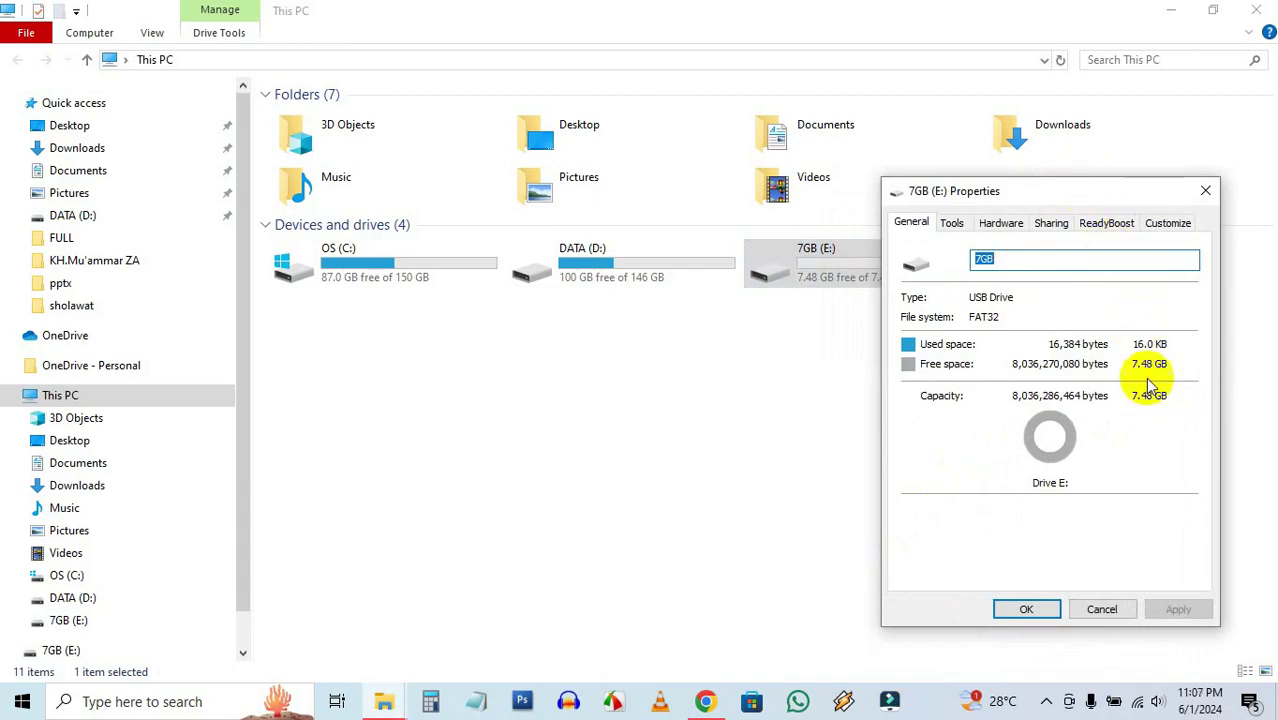
pyautogui.click(1030, 605)
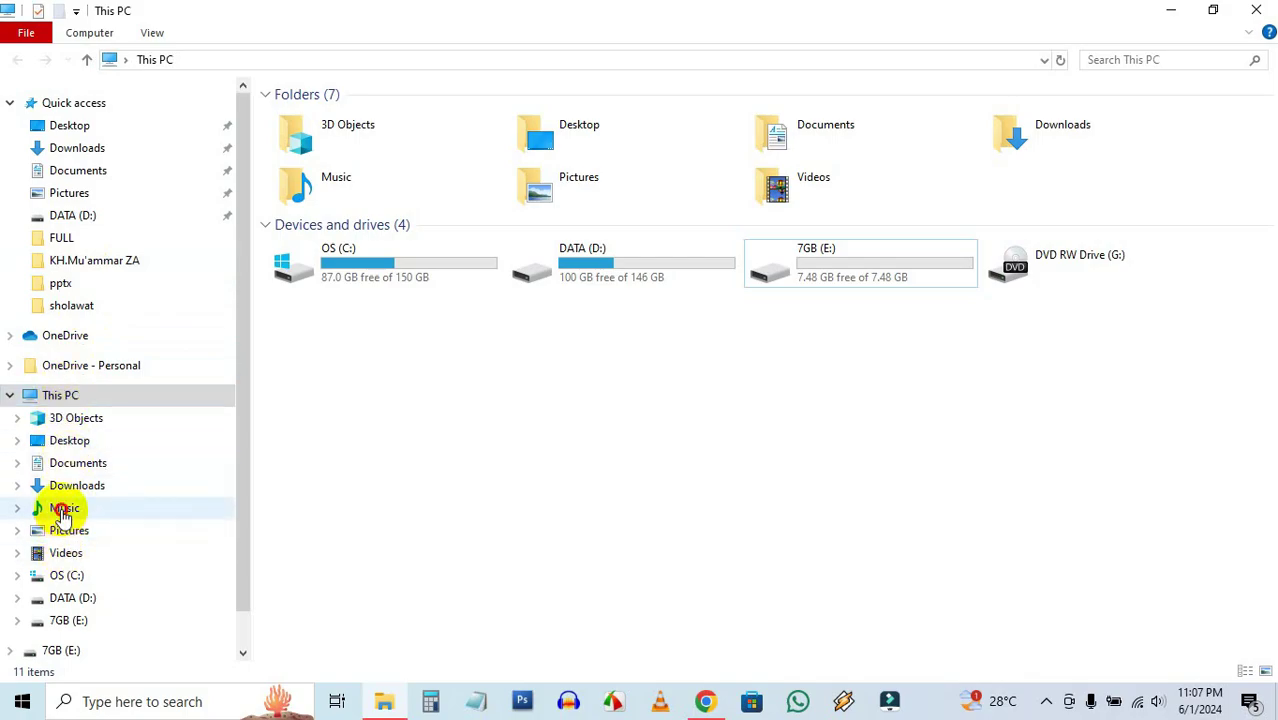
# - Copy all the recovered folders, from docx to xlsx, inside the Undefined folder in Music
pyautogui.click(62, 510)
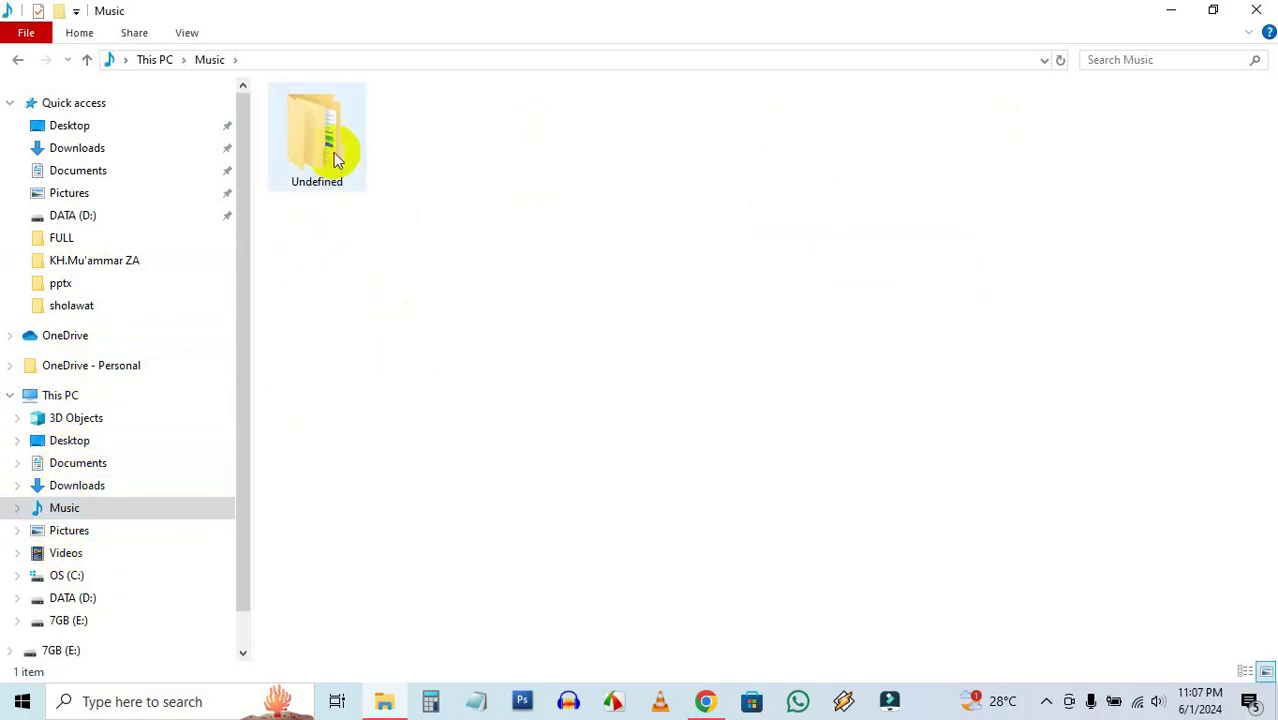
pyautogui.doubleClick(333, 152)
pyautogui.moveTo(486, 402); pyautogui.dragTo(254, 116)
pyautogui.rightClick(322, 153)
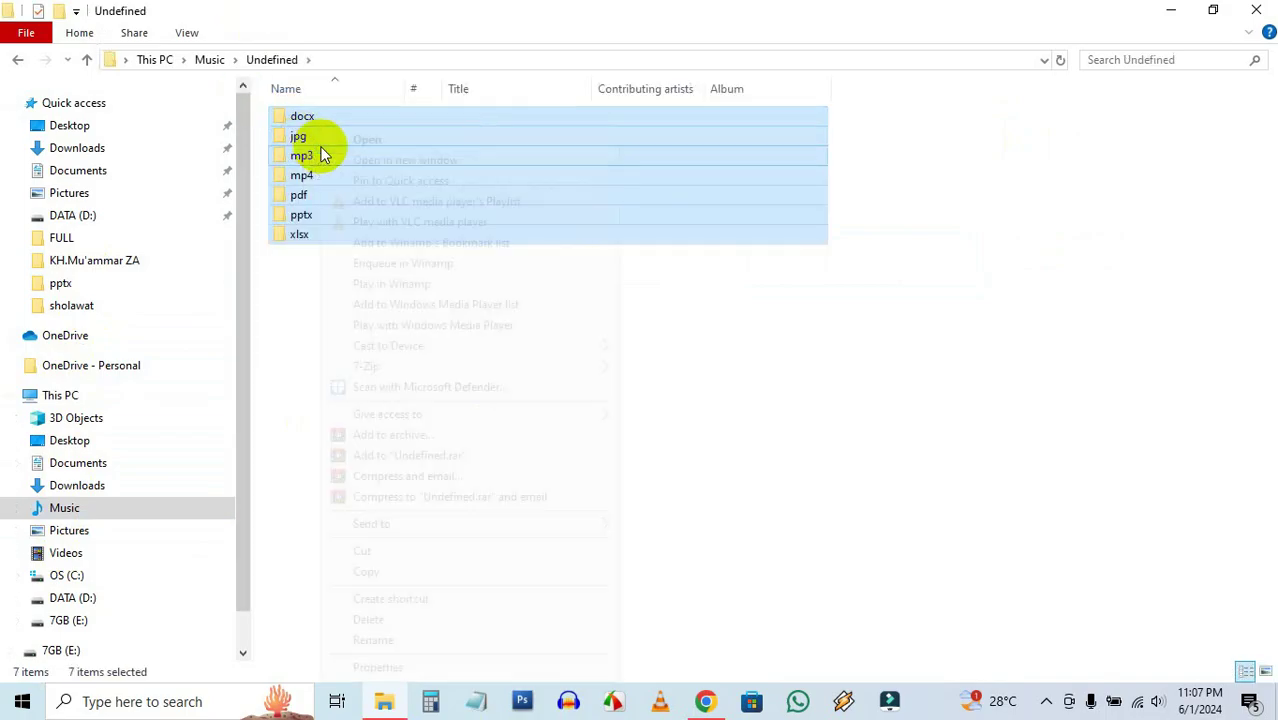
pyautogui.click(370, 572)
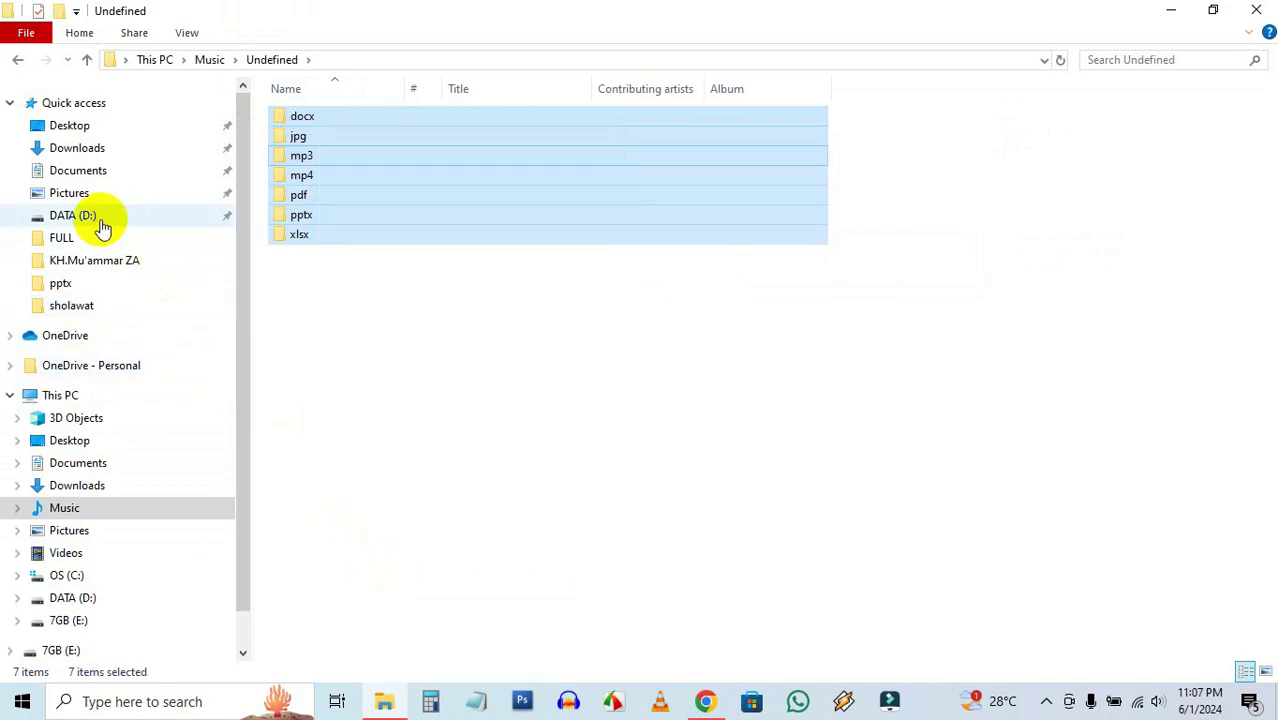
# - Paste the copied folders into the root of 7GB (E:) and close the folder window while the copy runs
pyautogui.click(62, 396)
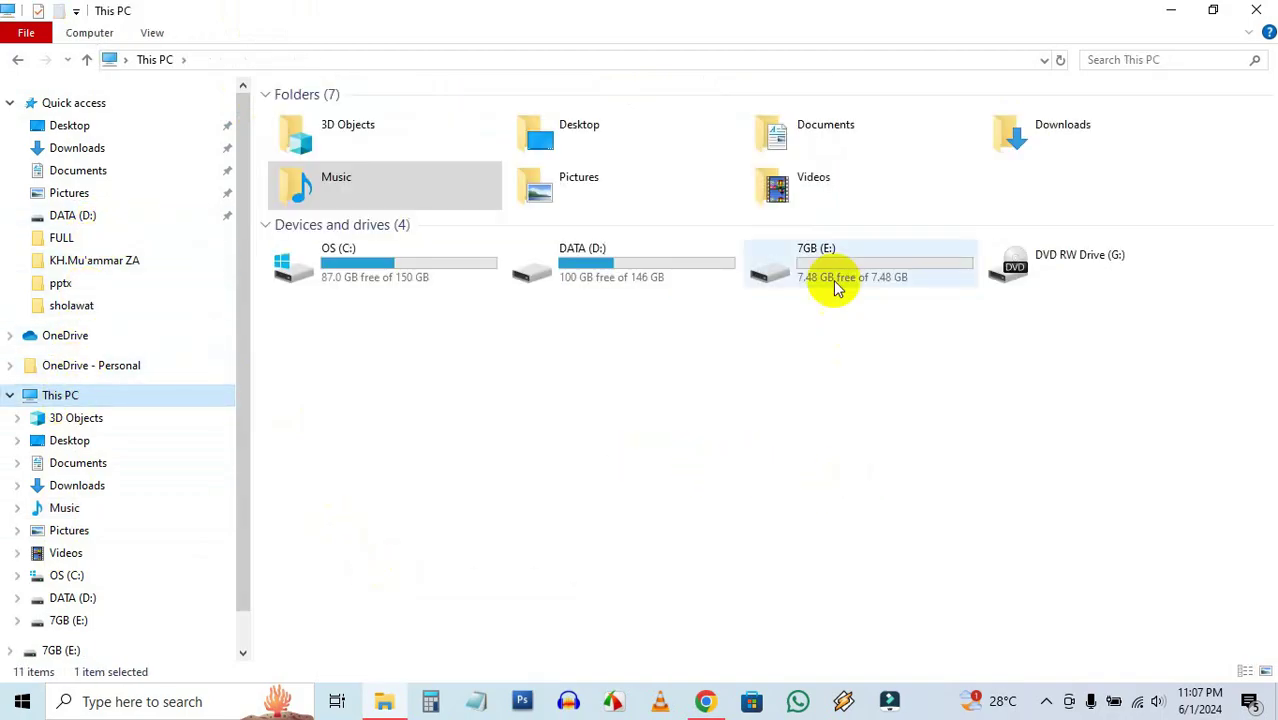
pyautogui.doubleClick(827, 249)
pyautogui.rightClick(605, 299)
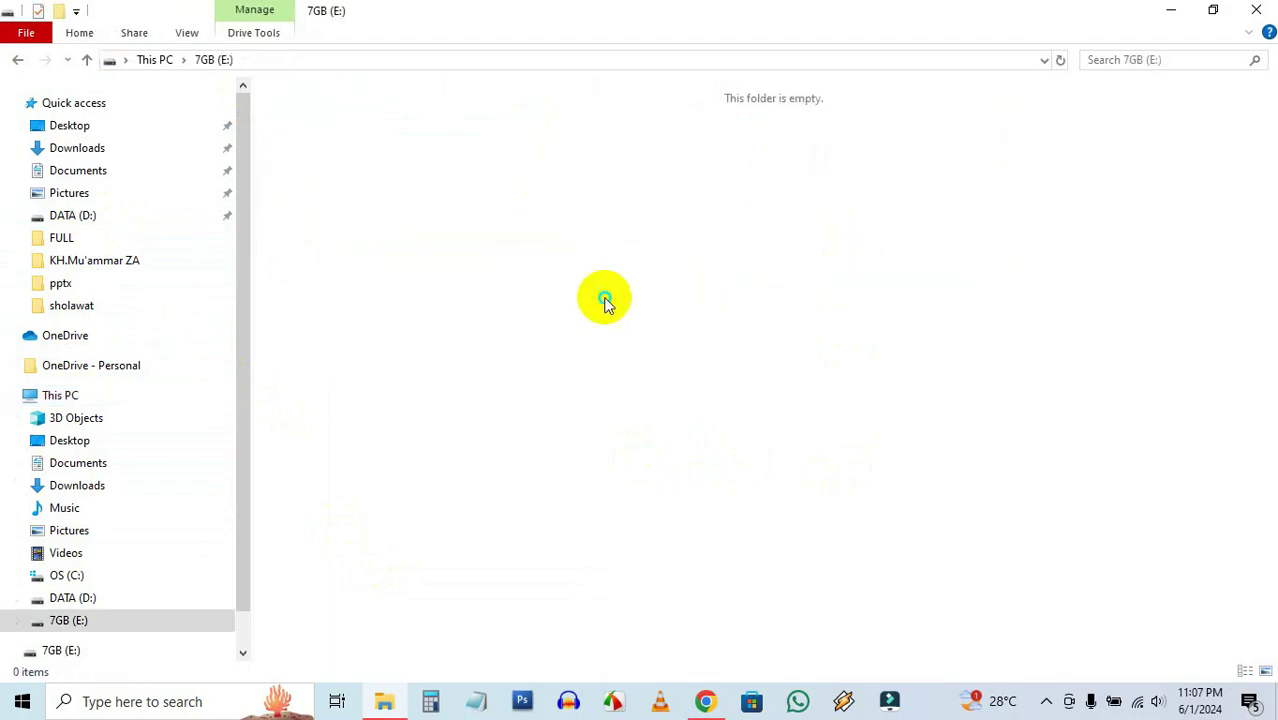
pyautogui.click(665, 453)
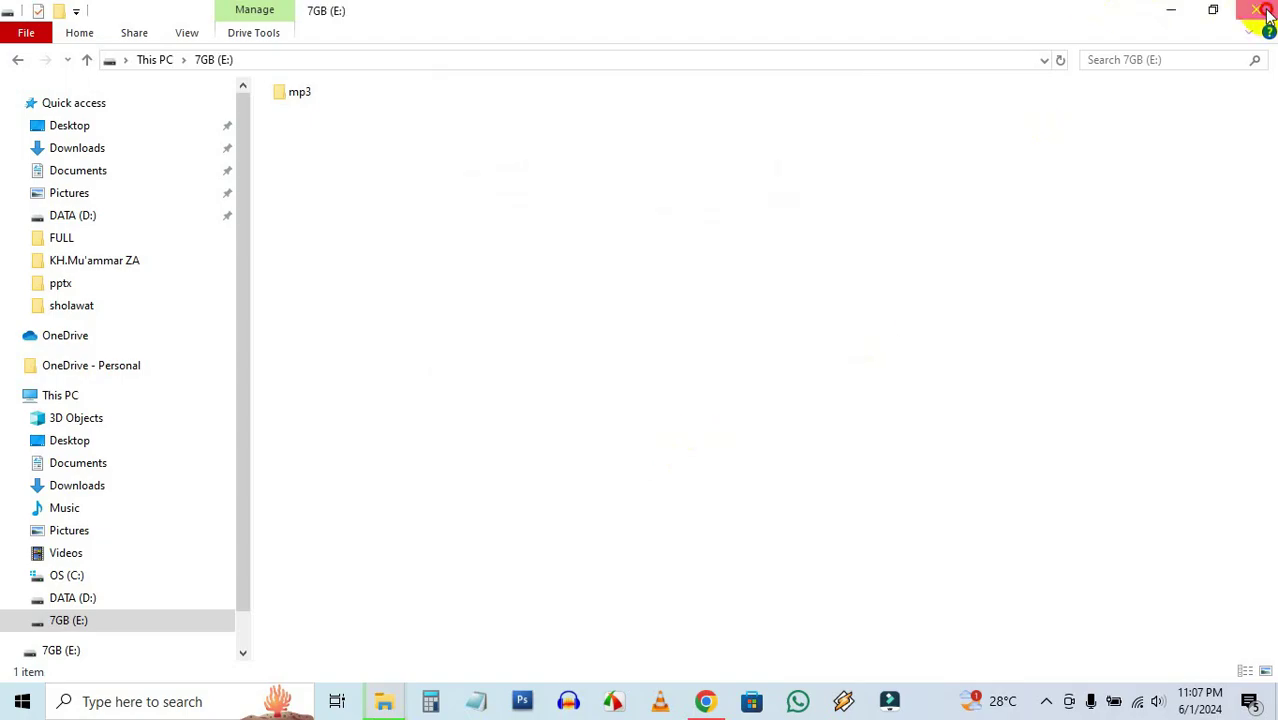
pyautogui.click(1266, 12)
pyautogui.moveTo(627, 97); pyautogui.dragTo(463, 216)
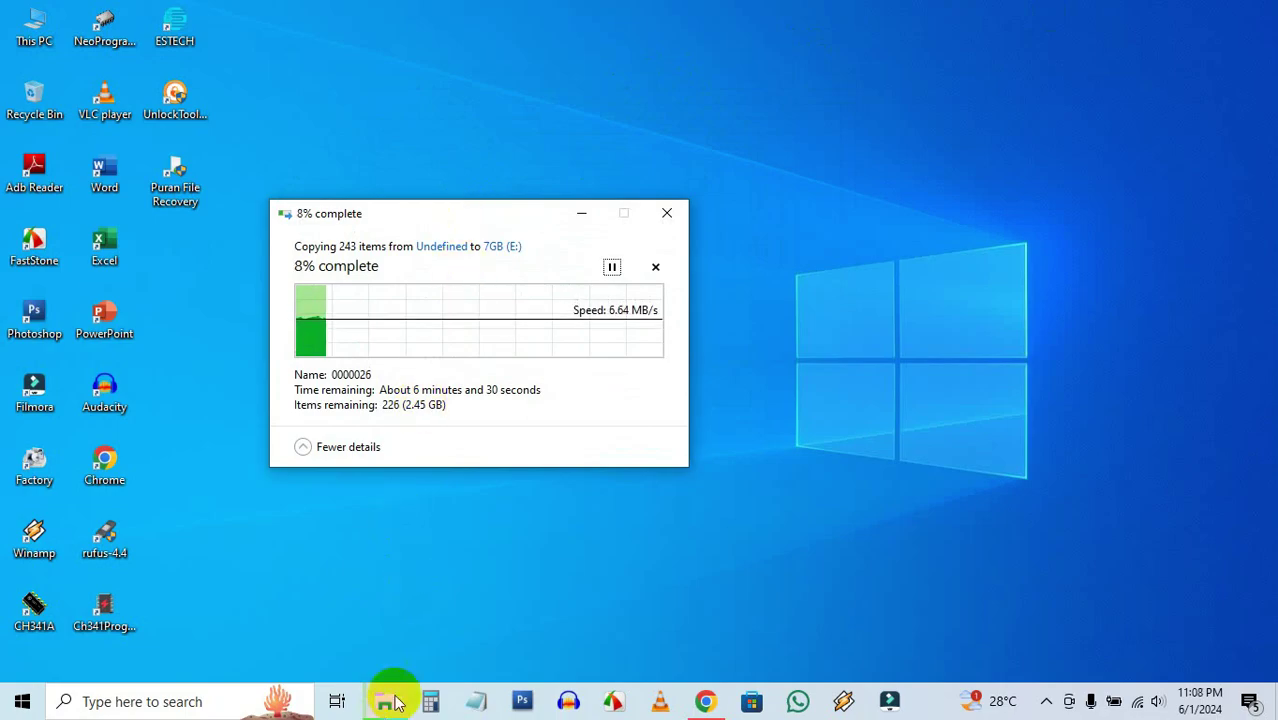
pyautogui.moveTo(421, 213); pyautogui.dragTo(472, 229)
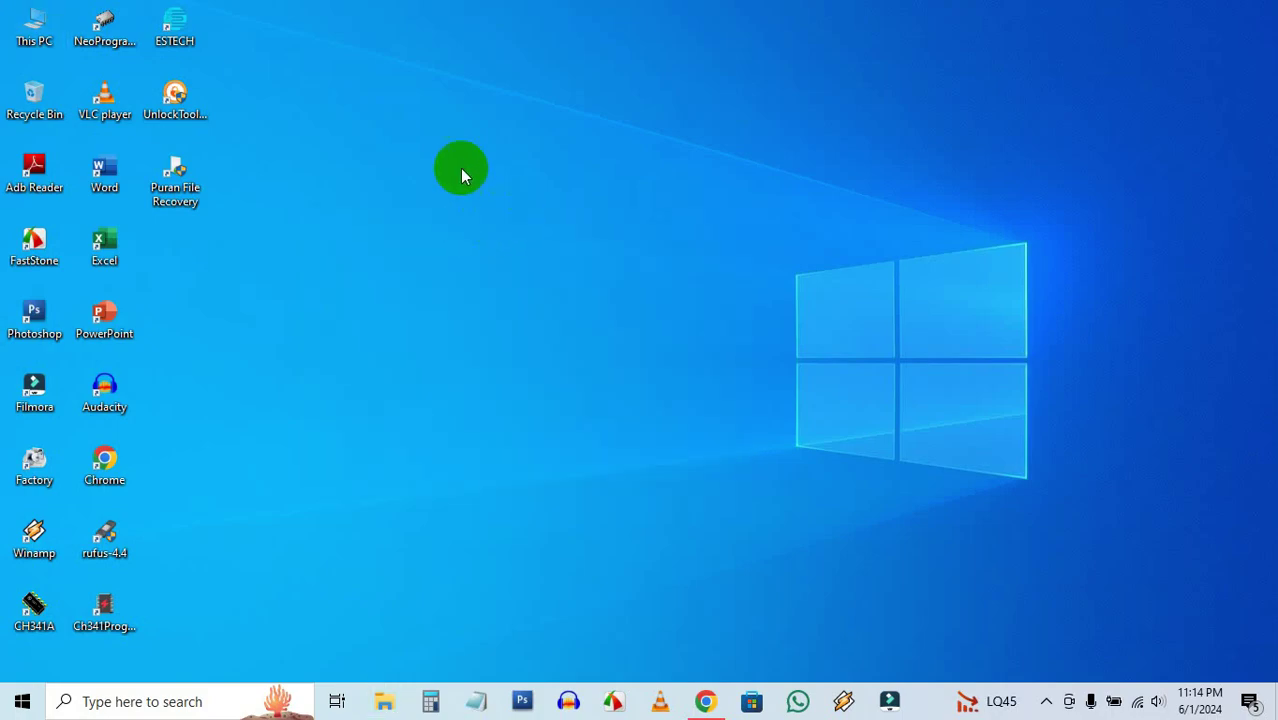
# - Open the 7GB (E:) drive from This PC and display its folders as large icons
pyautogui.doubleClick(25, 25)
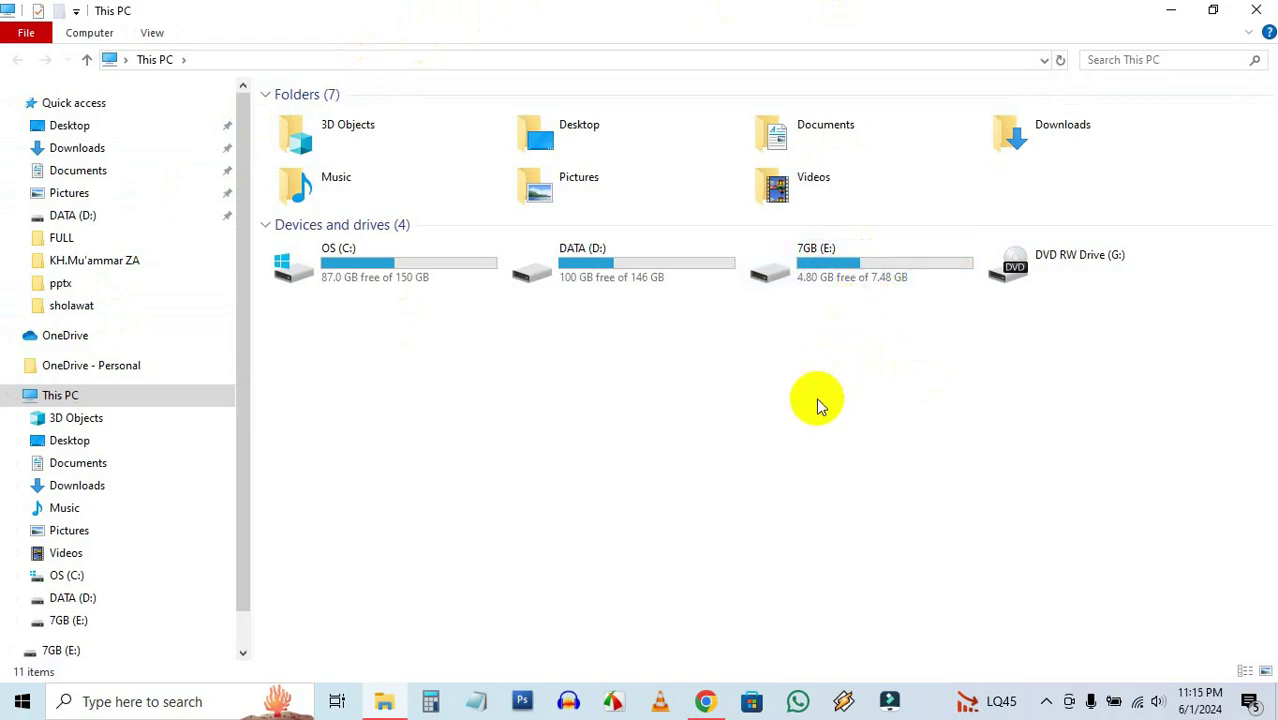
pyautogui.doubleClick(842, 251)
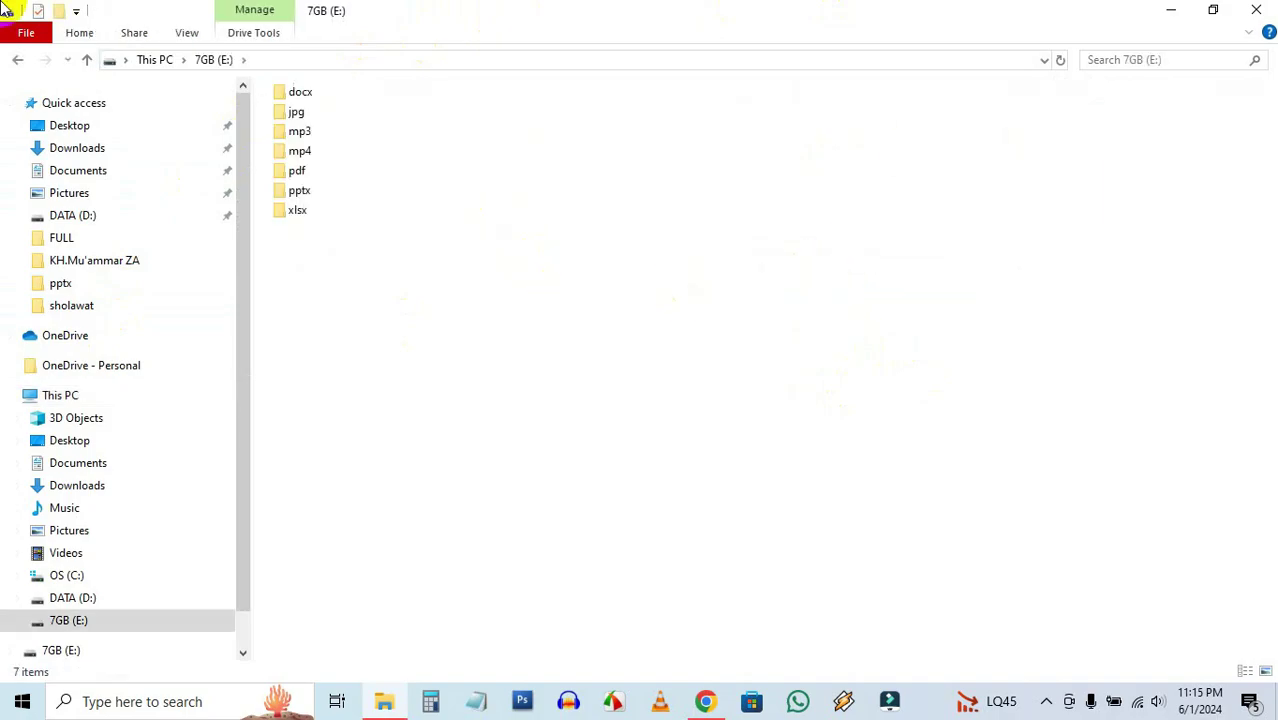
pyautogui.click(182, 36)
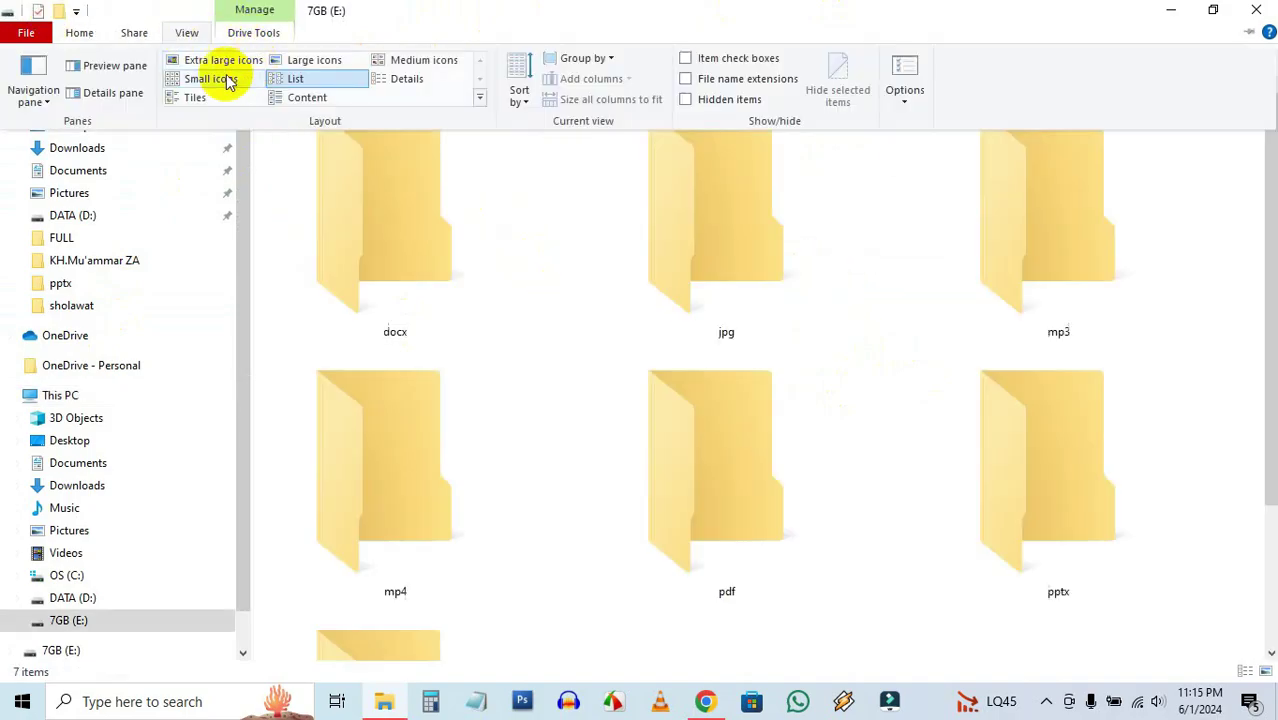
pyautogui.click(312, 61)
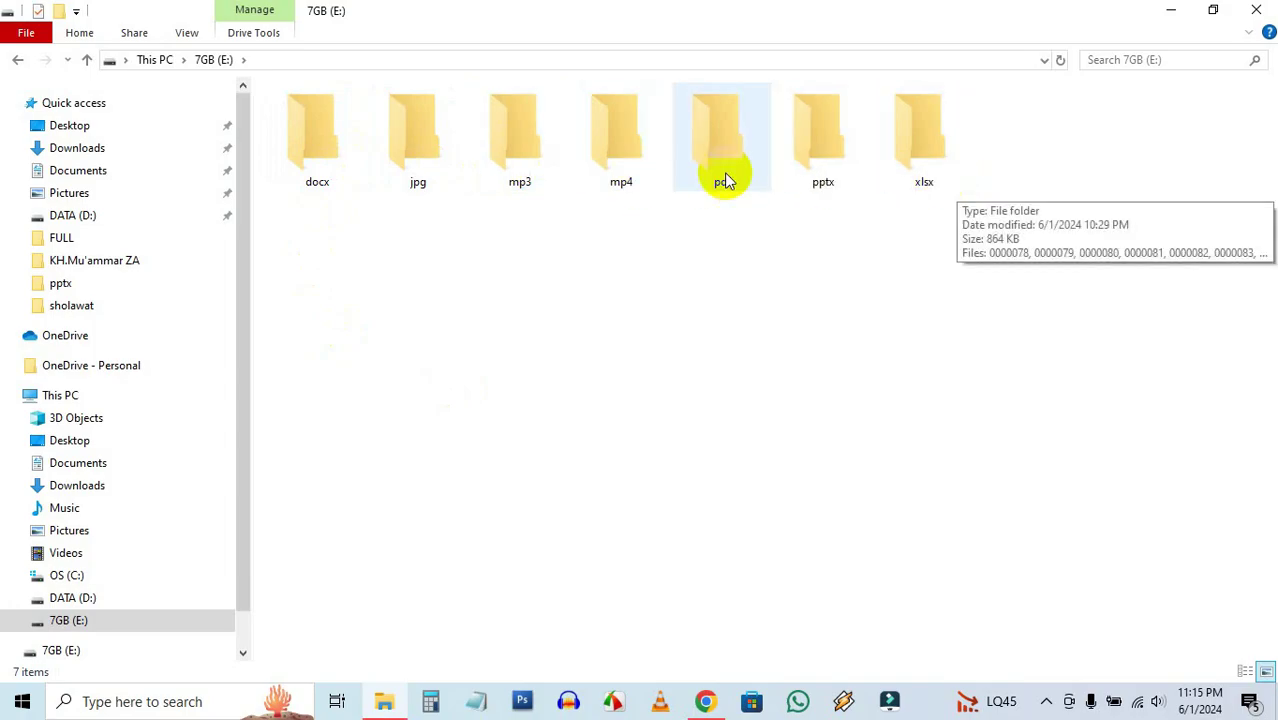
# - Open the docx folder on the drive, display its Word files as large icons and return to the drive's root
pyautogui.doubleClick(312, 152)
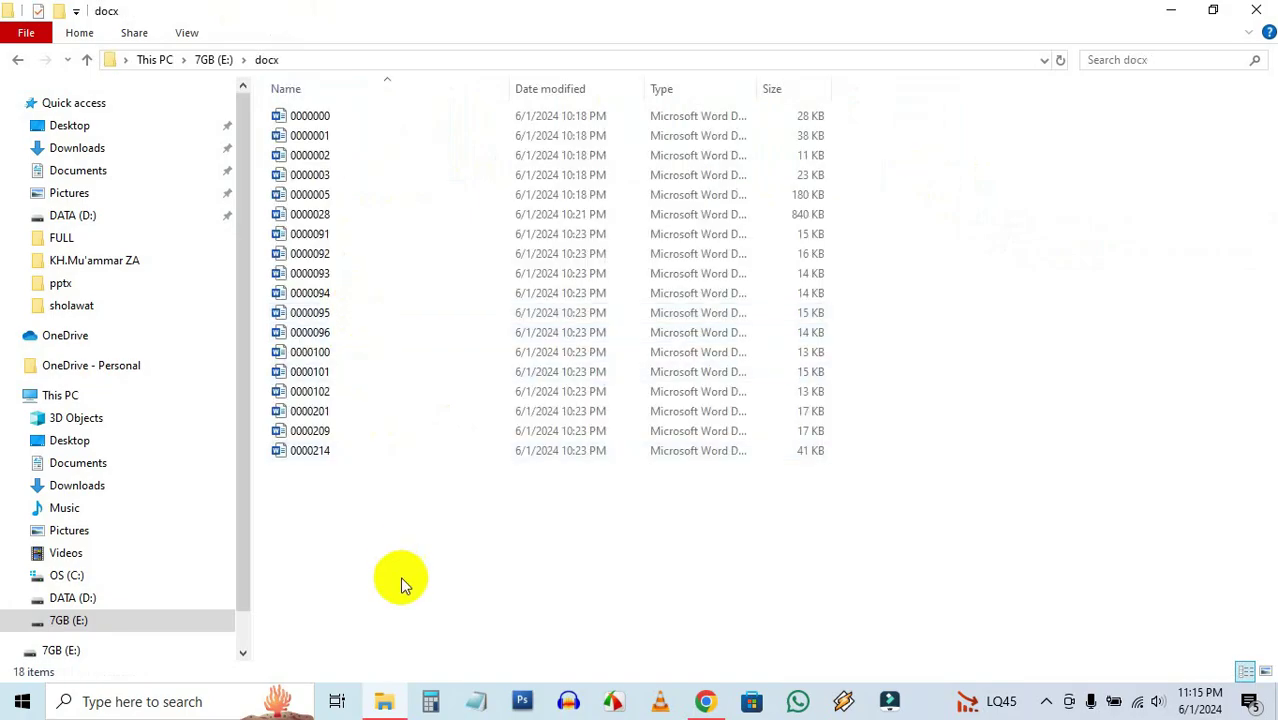
pyautogui.click(182, 31)
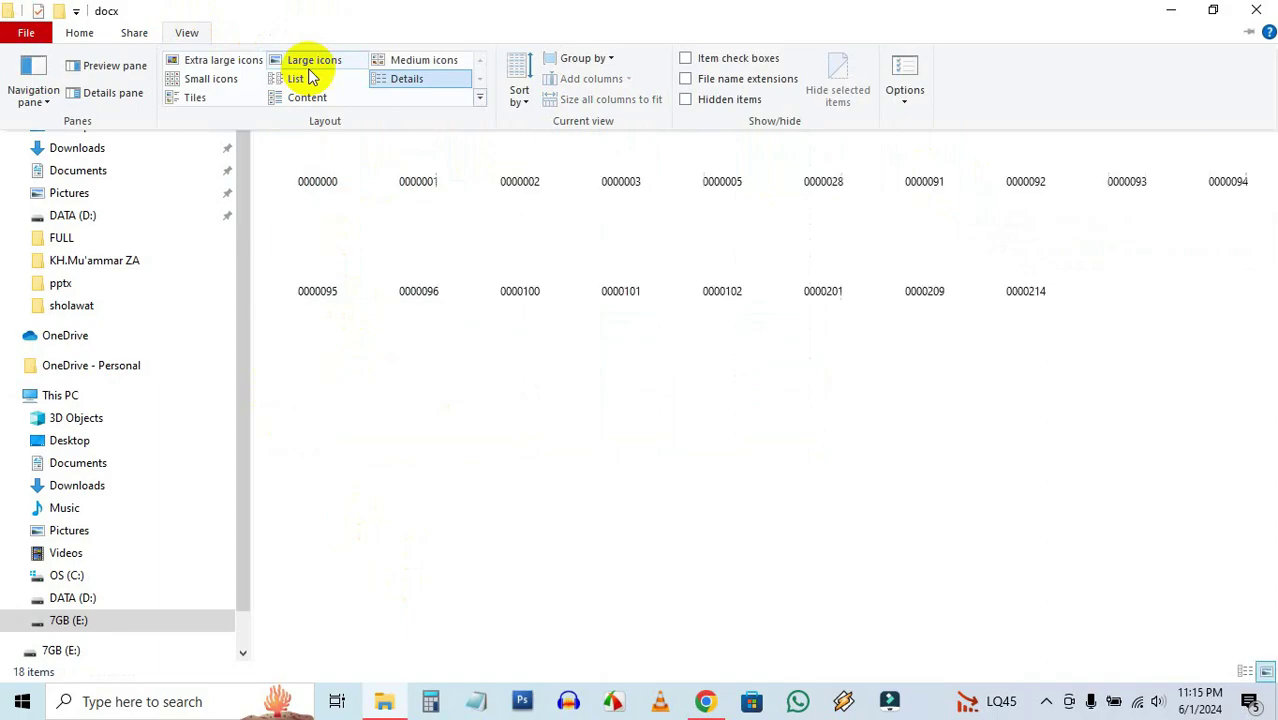
pyautogui.click(314, 60)
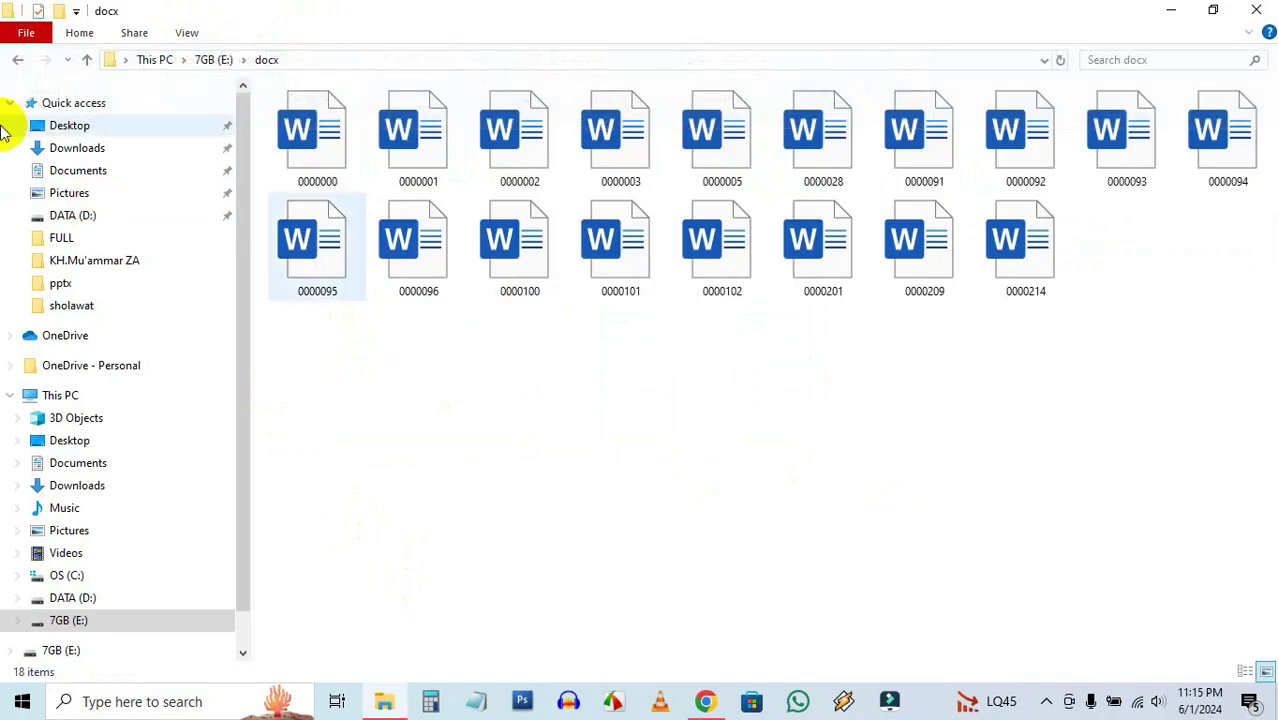
pyautogui.click(17, 63)
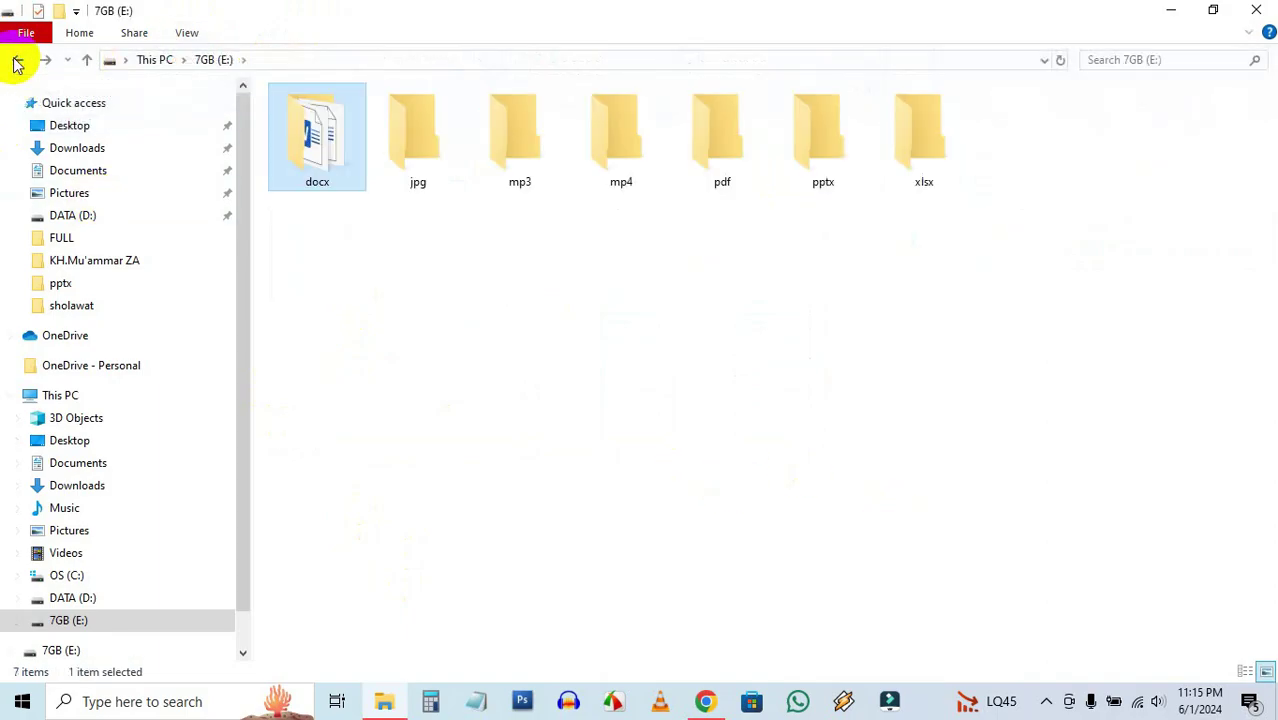
# - Open the jpg folder, display its pictures as large icons and go back to the drive's root
pyautogui.doubleClick(415, 152)
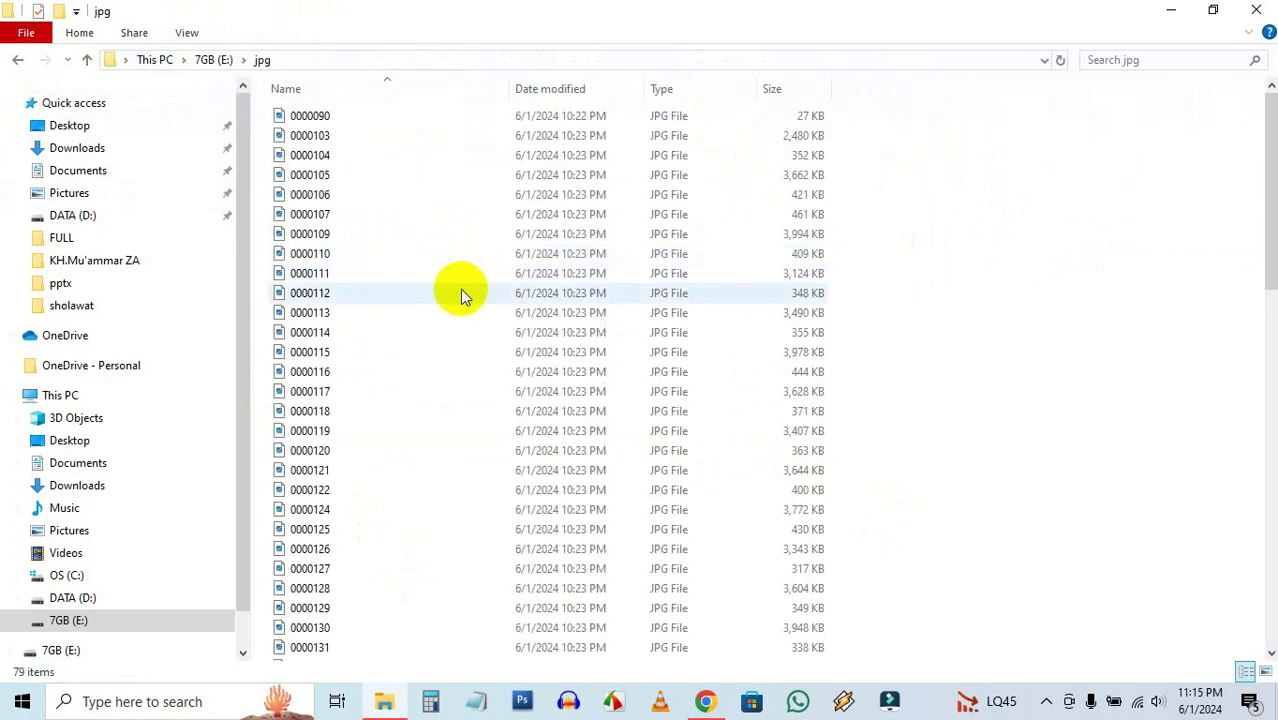
pyautogui.click(183, 35)
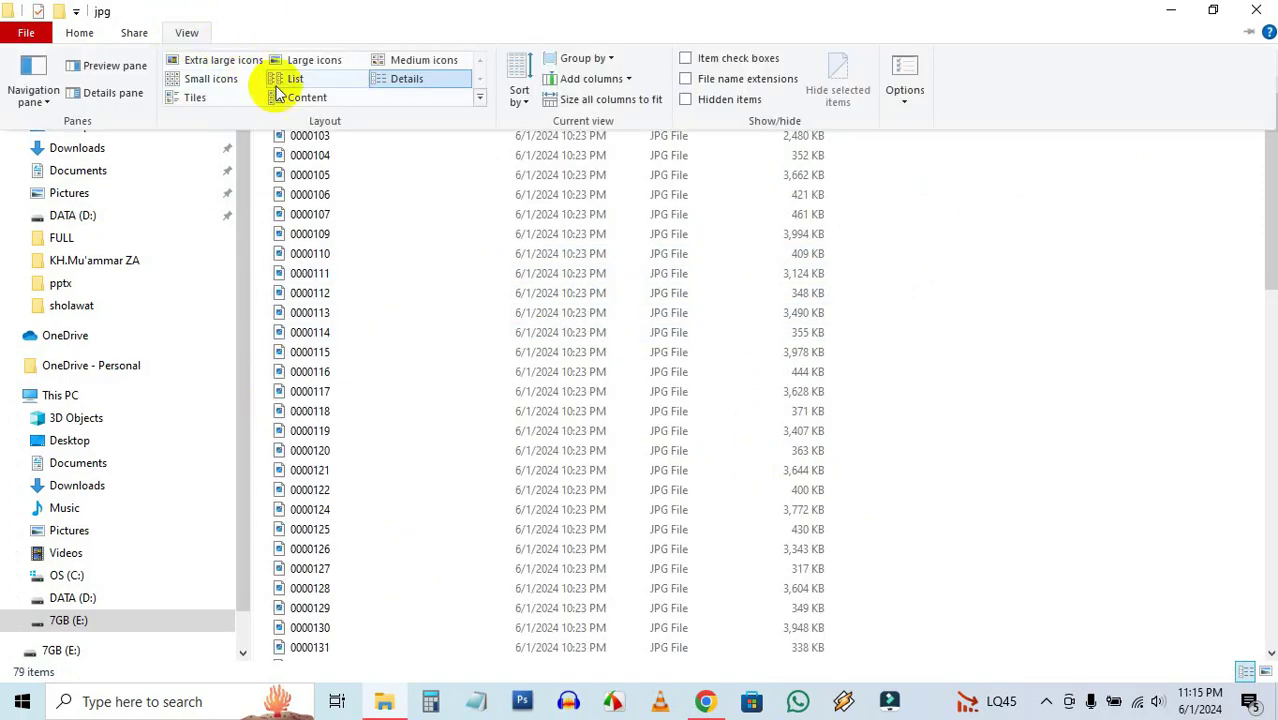
pyautogui.click(325, 61)
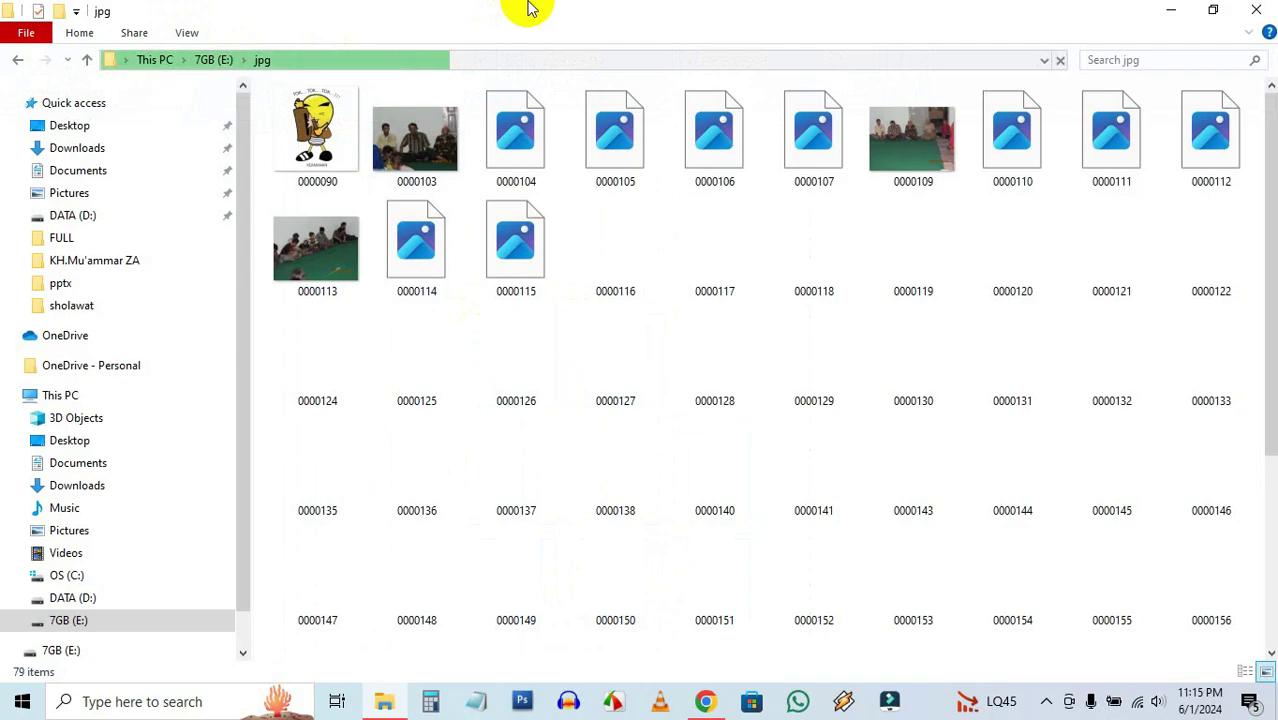
pyautogui.click(16, 61)
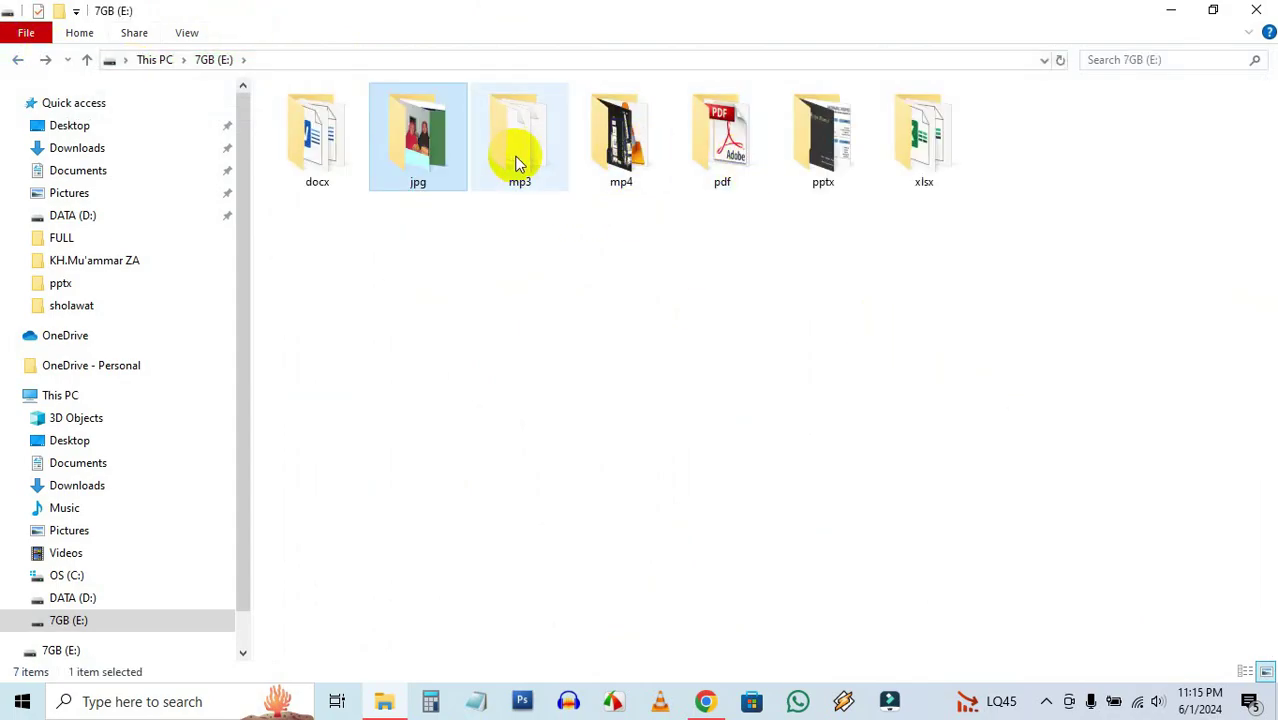
# - Open the pdf folder, display its contents as large icons and return to the folder list of drive E:
pyautogui.doubleClick(698, 165)
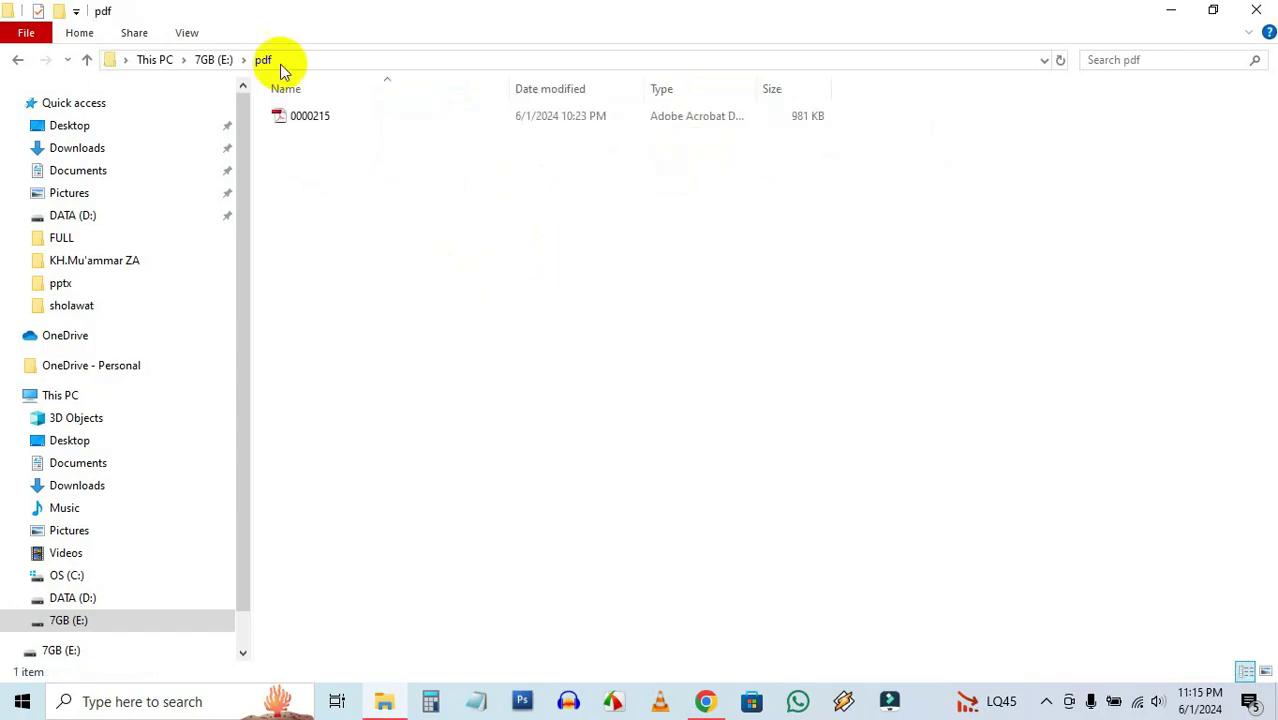
pyautogui.click(190, 33)
pyautogui.click(333, 63)
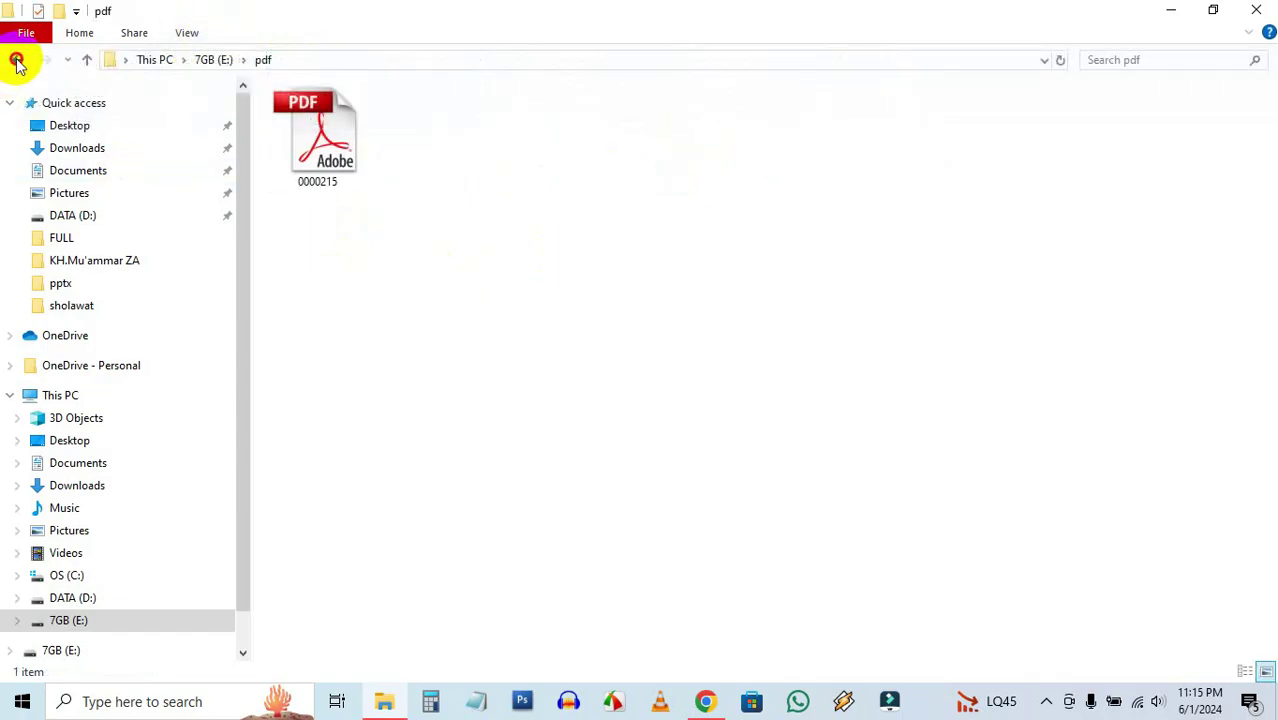
pyautogui.click(17, 63)
# - Open the pptx folder on drive E:, display its presentations as large icons and return to the drive's root
pyautogui.click(800, 165)
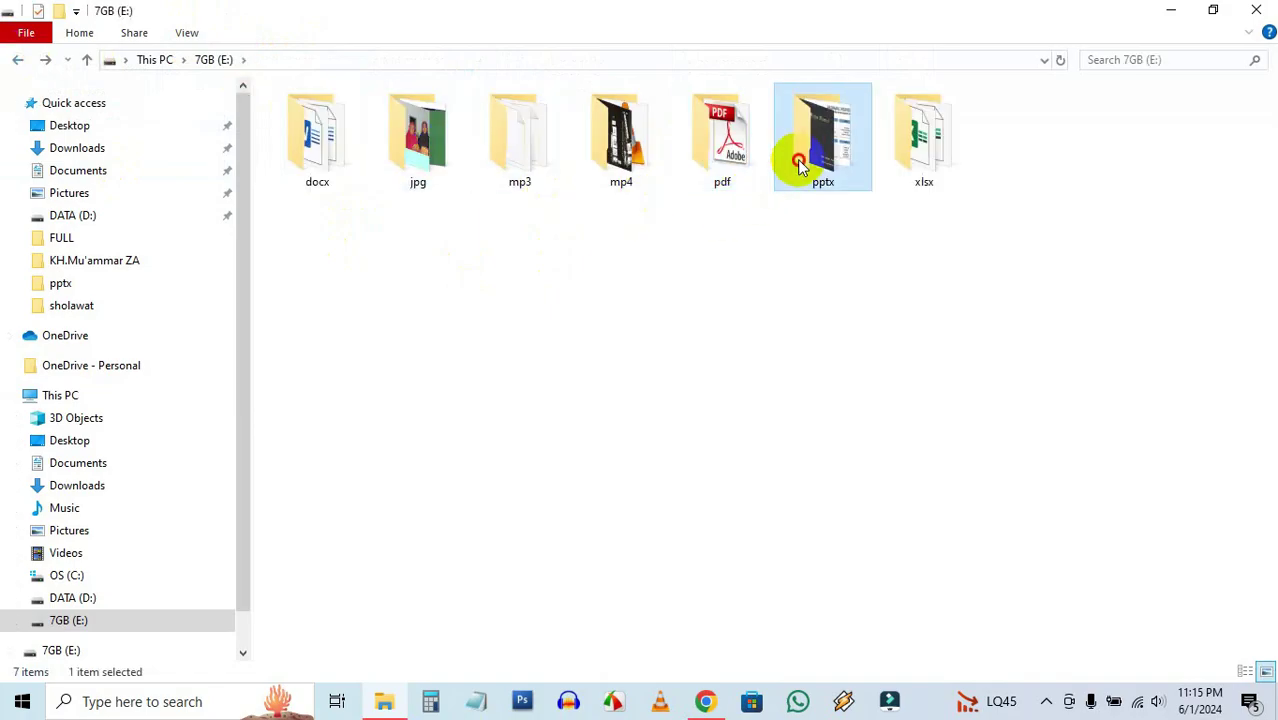
pyautogui.doubleClick(800, 165)
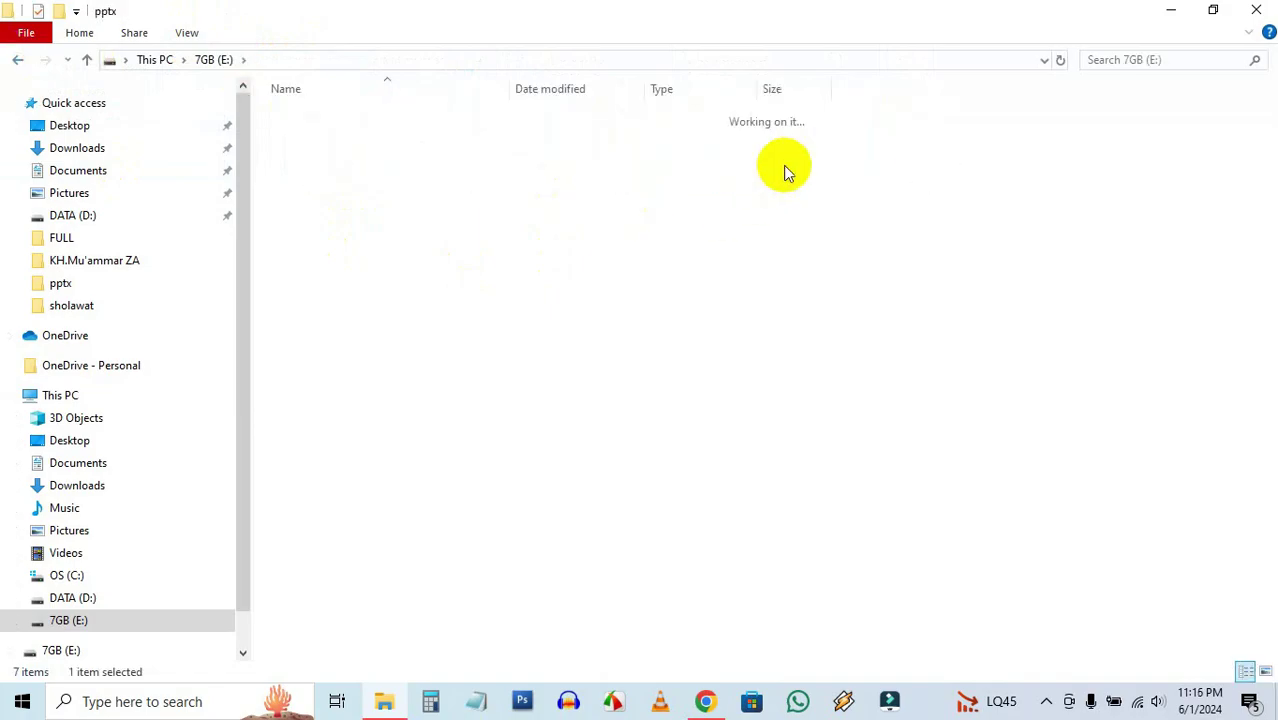
pyautogui.click(187, 32)
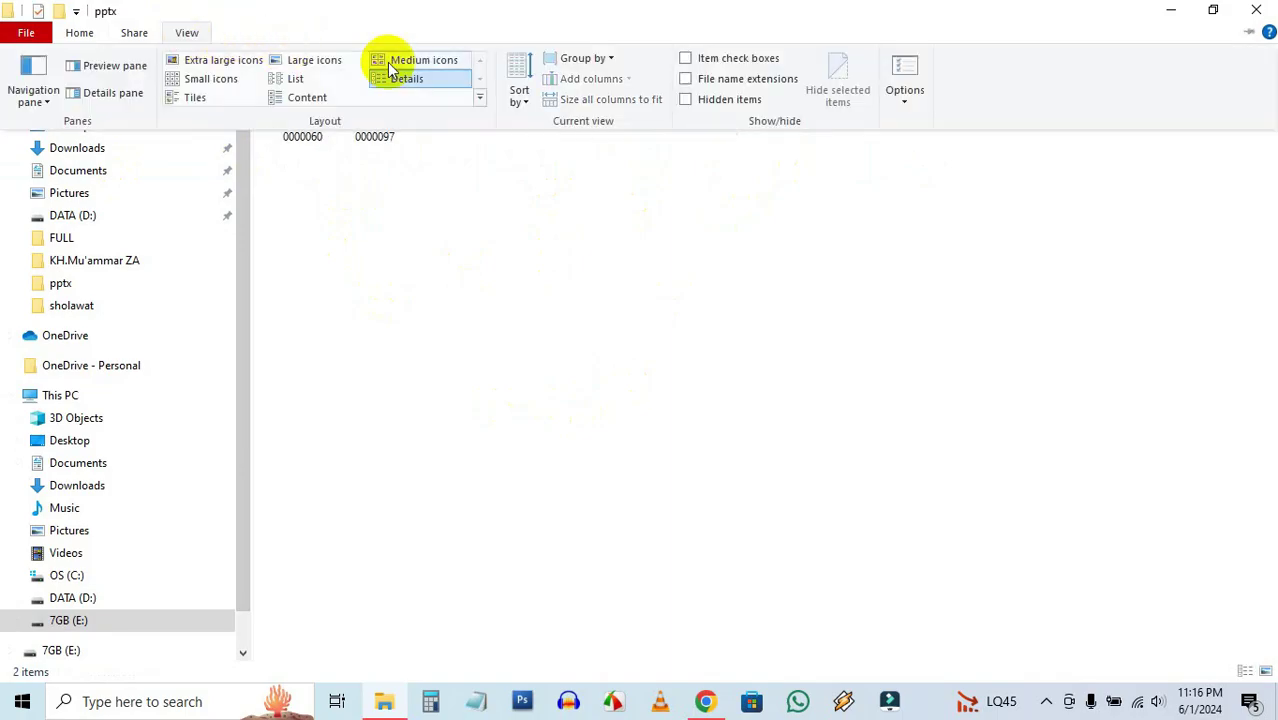
pyautogui.click(315, 62)
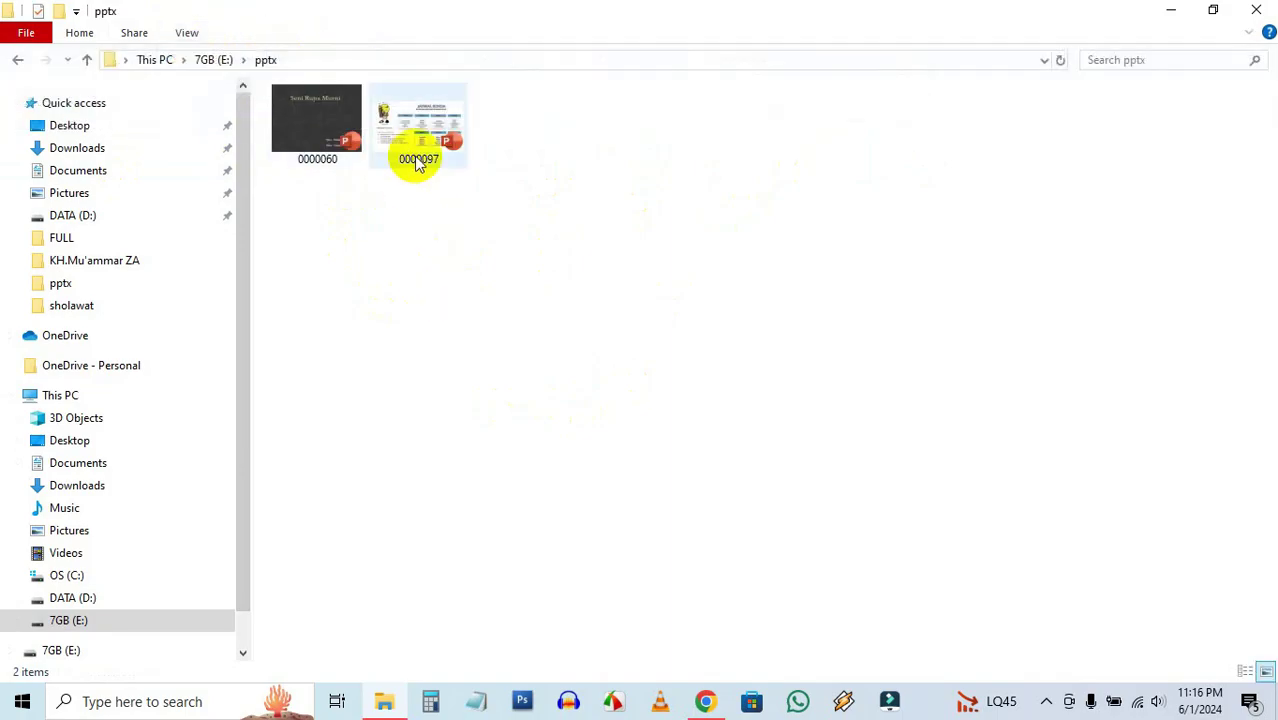
pyautogui.click(18, 60)
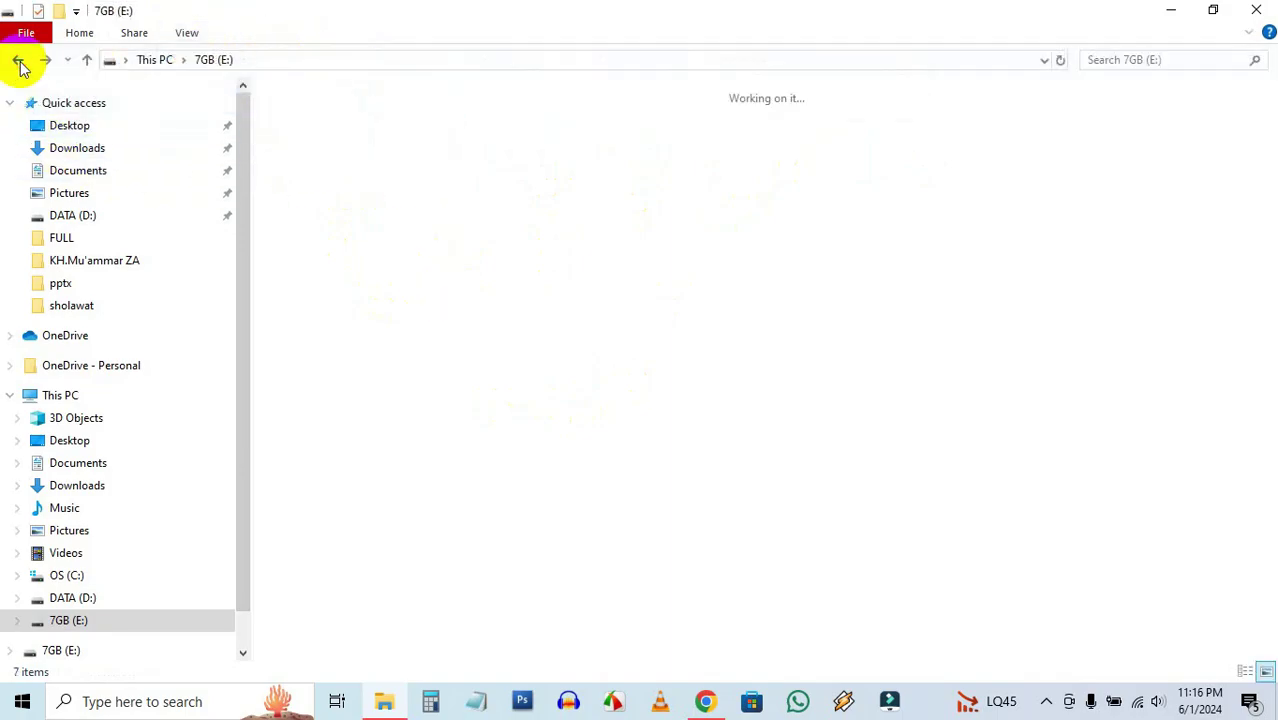
# - Open the xlsx folder, display its Excel files as large icons and go back to the root of drive E:
pyautogui.doubleClick(918, 168)
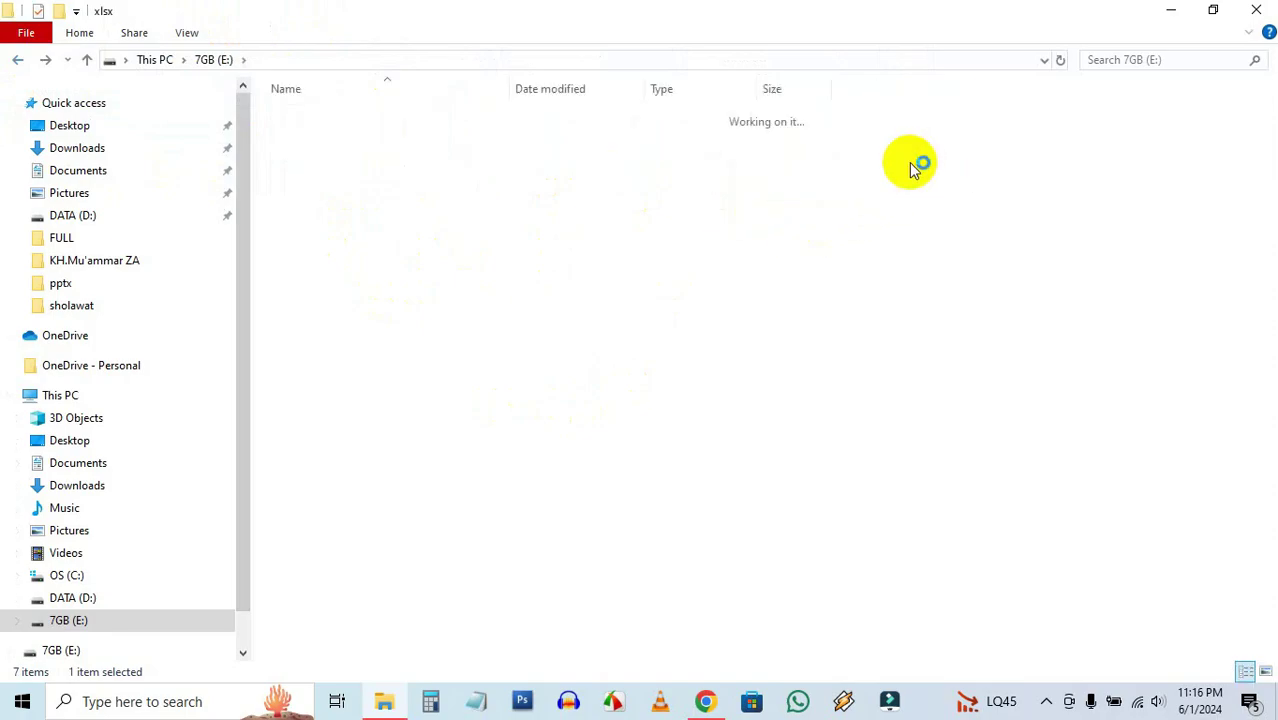
pyautogui.click(187, 33)
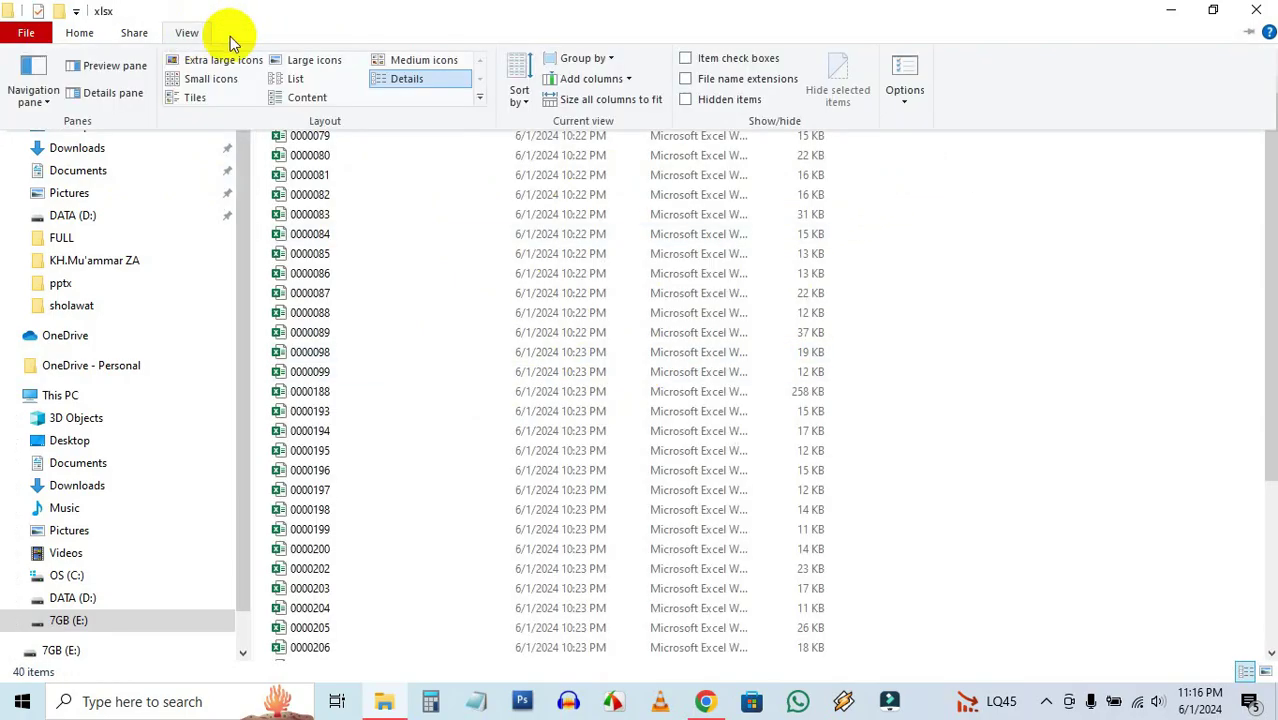
pyautogui.click(315, 62)
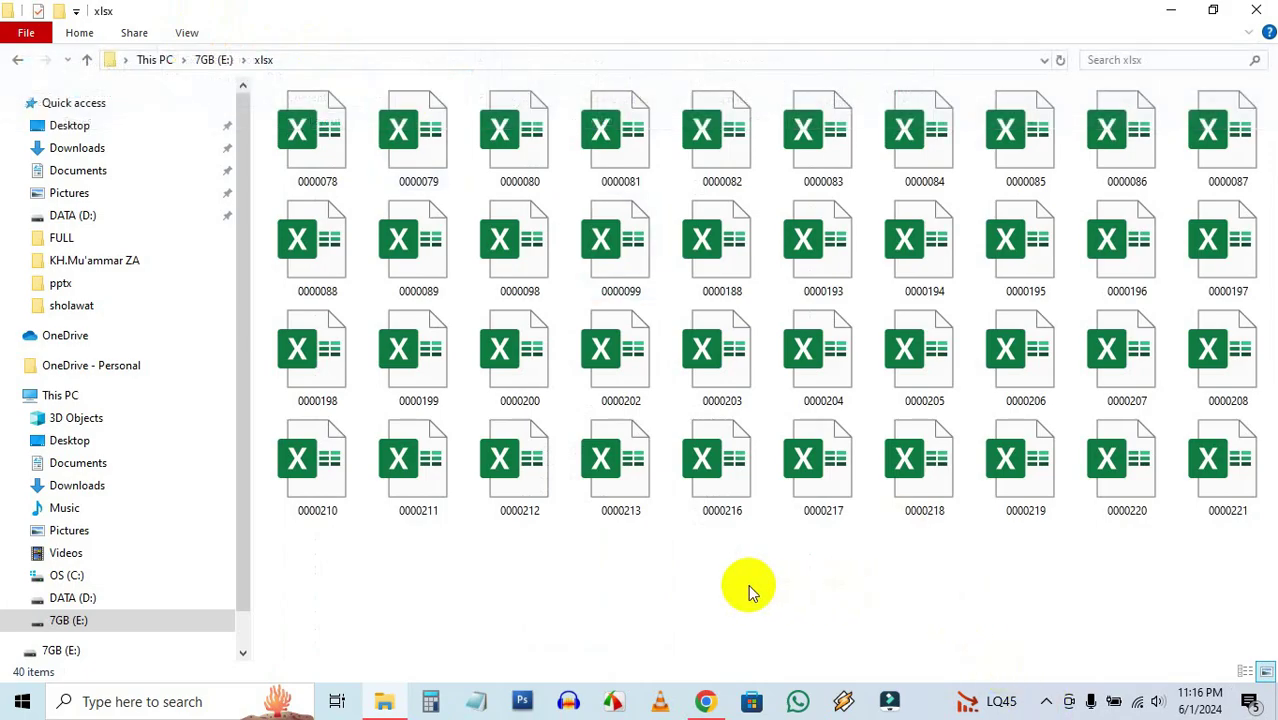
pyautogui.click(17, 62)
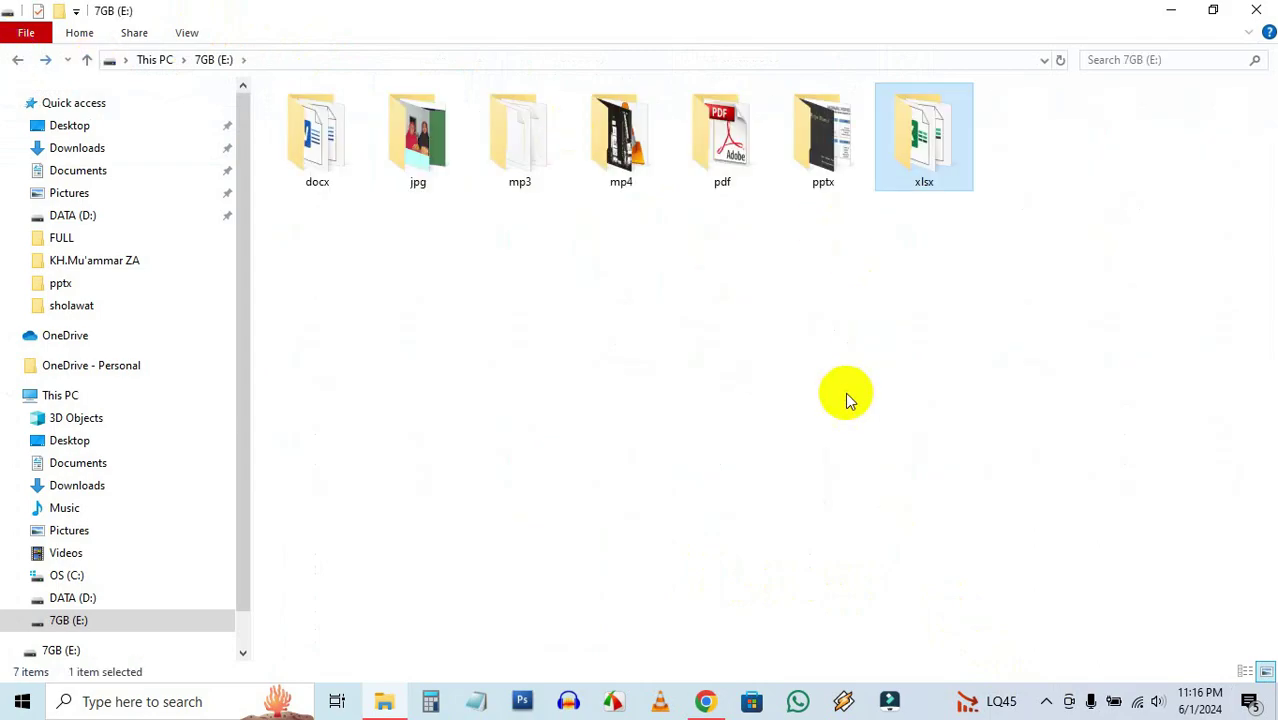
# - Show the drives overview in This PC and close the File Explorer window
pyautogui.click(335, 328)
pyautogui.click(78, 395)
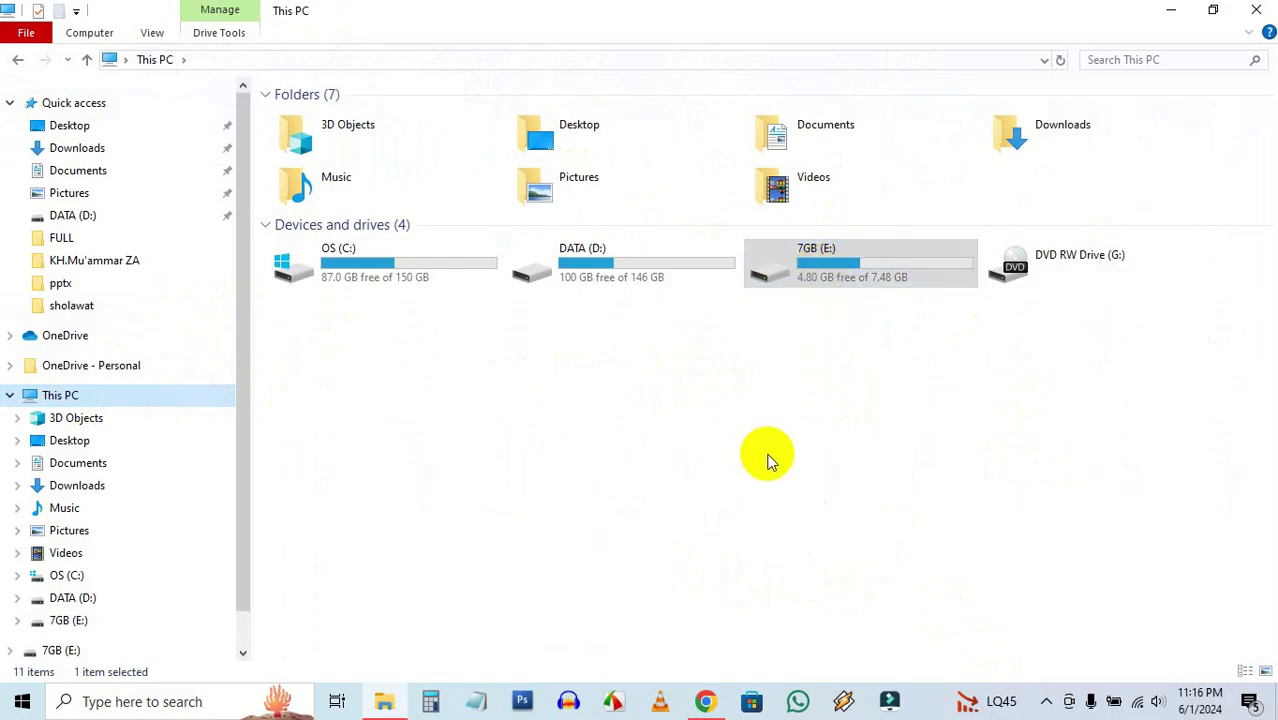
pyautogui.click(1258, 10)
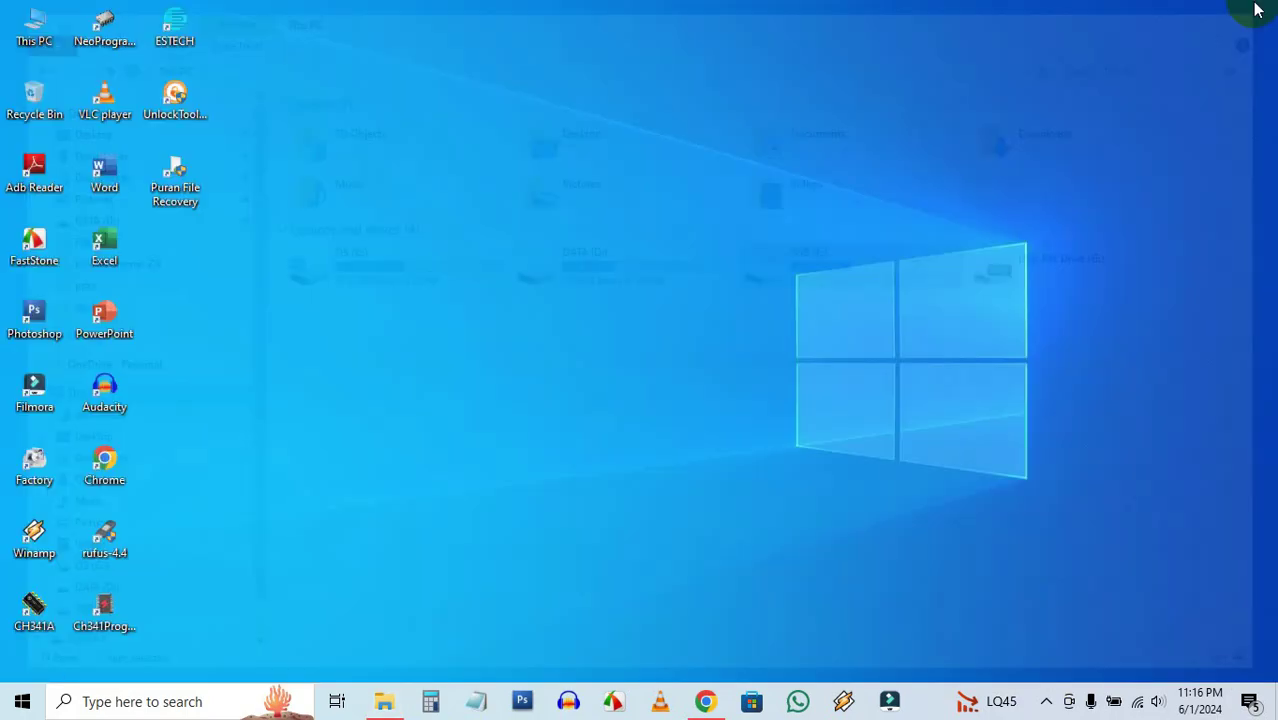
# - Refresh the desktop twice
pyautogui.rightClick(461, 222)
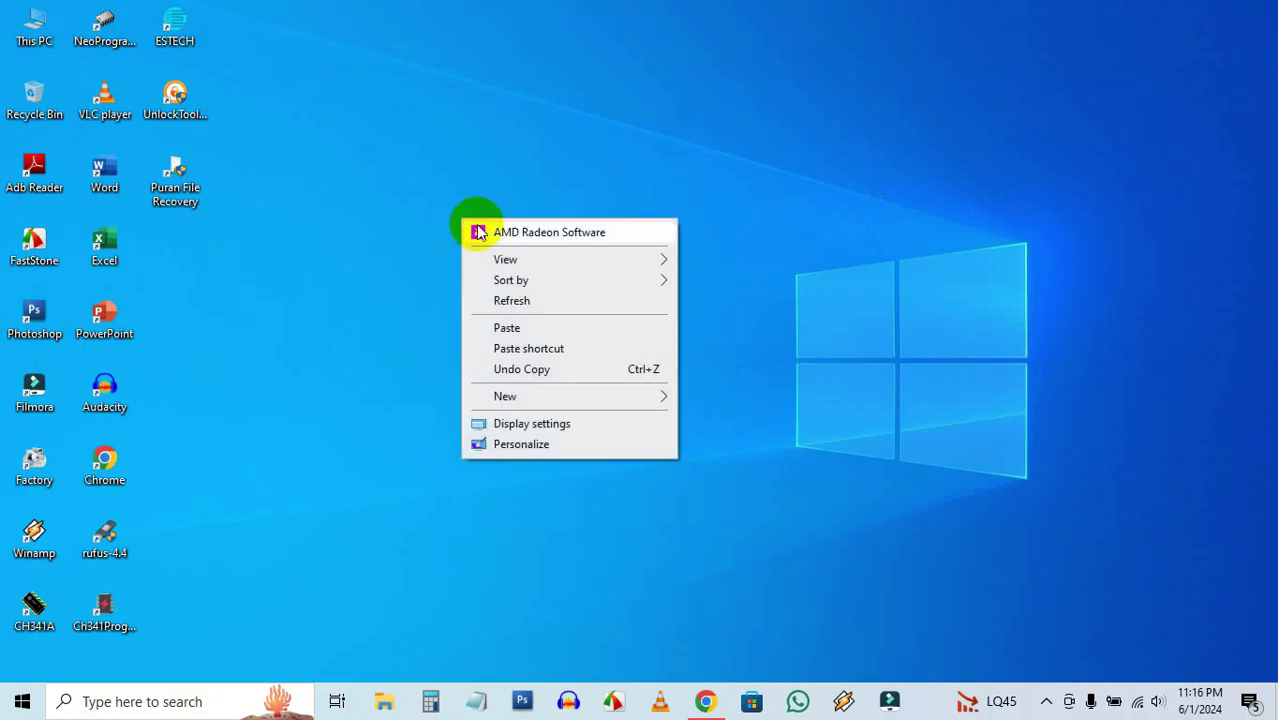
pyautogui.click(510, 300)
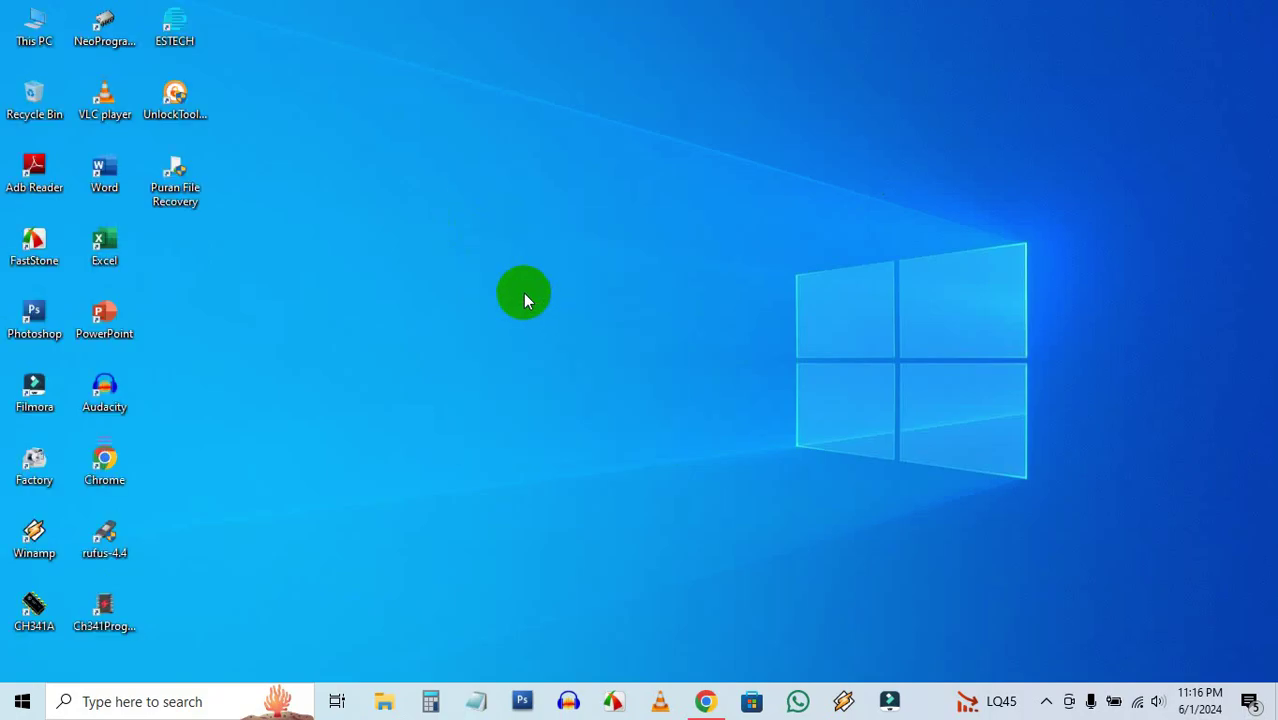
pyautogui.rightClick(394, 199)
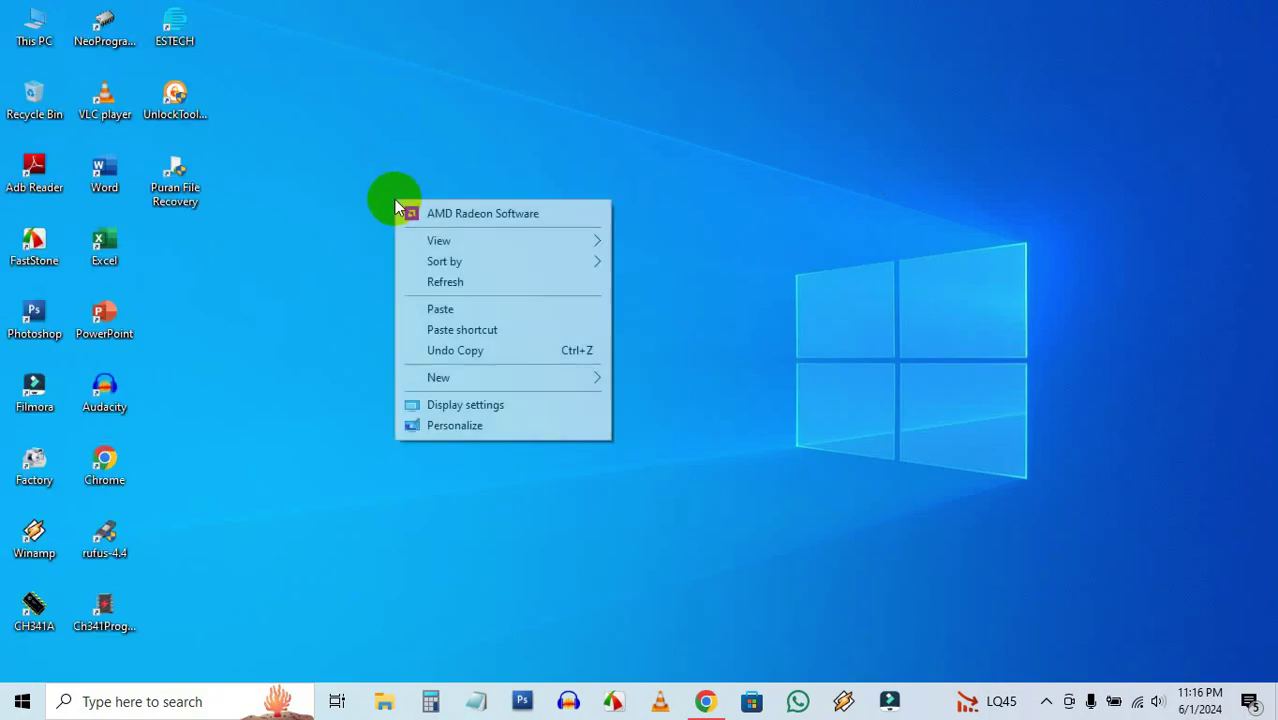
pyautogui.click(467, 287)
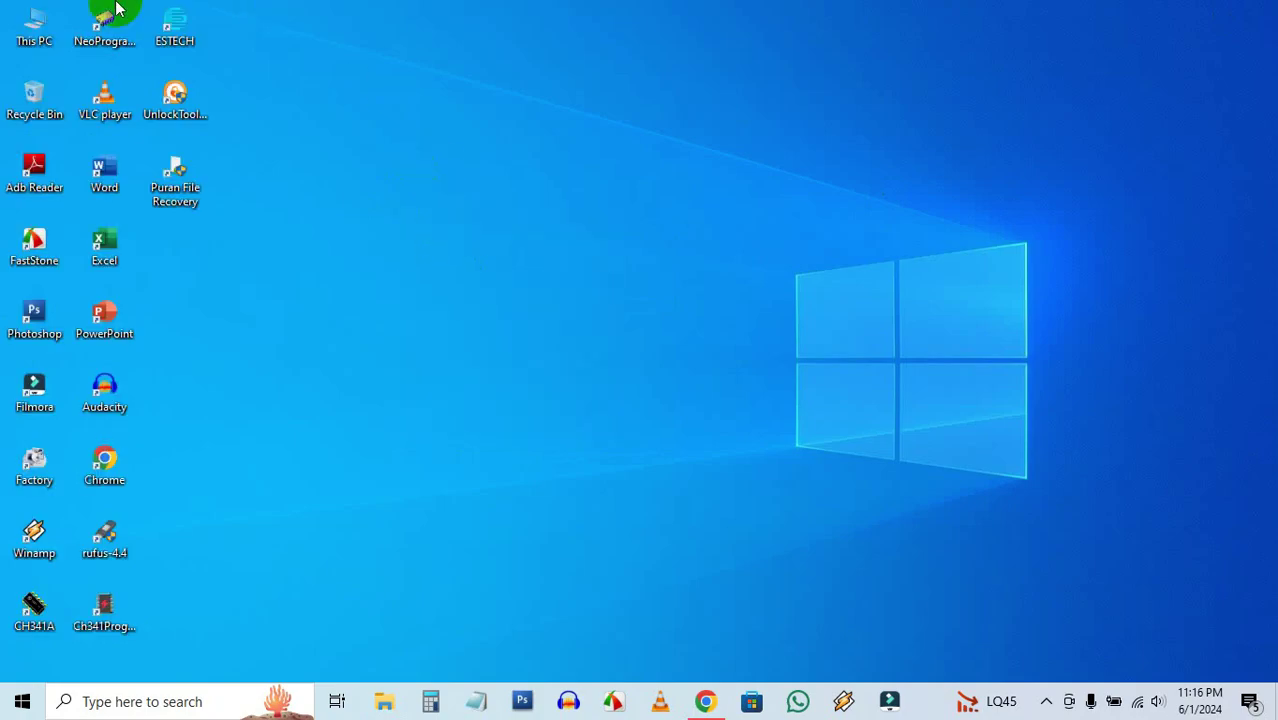
# - Reopen This PC to check the 7GB (E:) drive among the devices and close the window
pyautogui.doubleClick(28, 33)
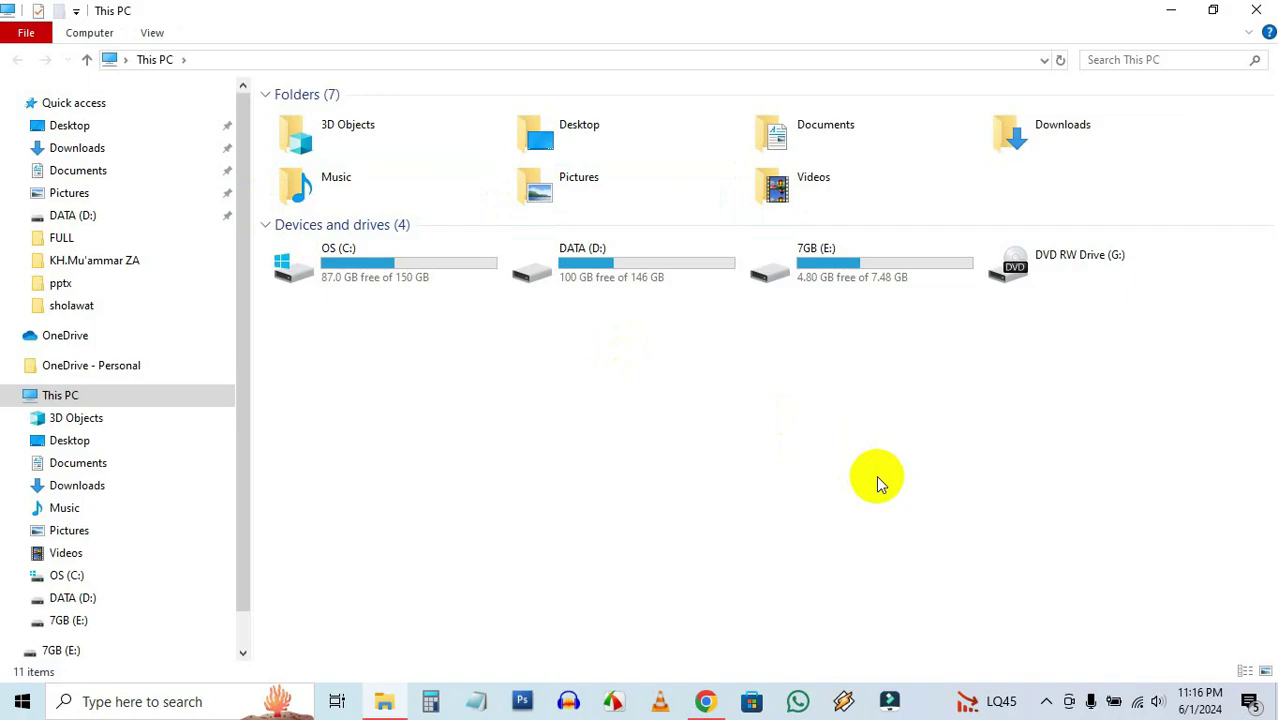
pyautogui.click(1256, 10)
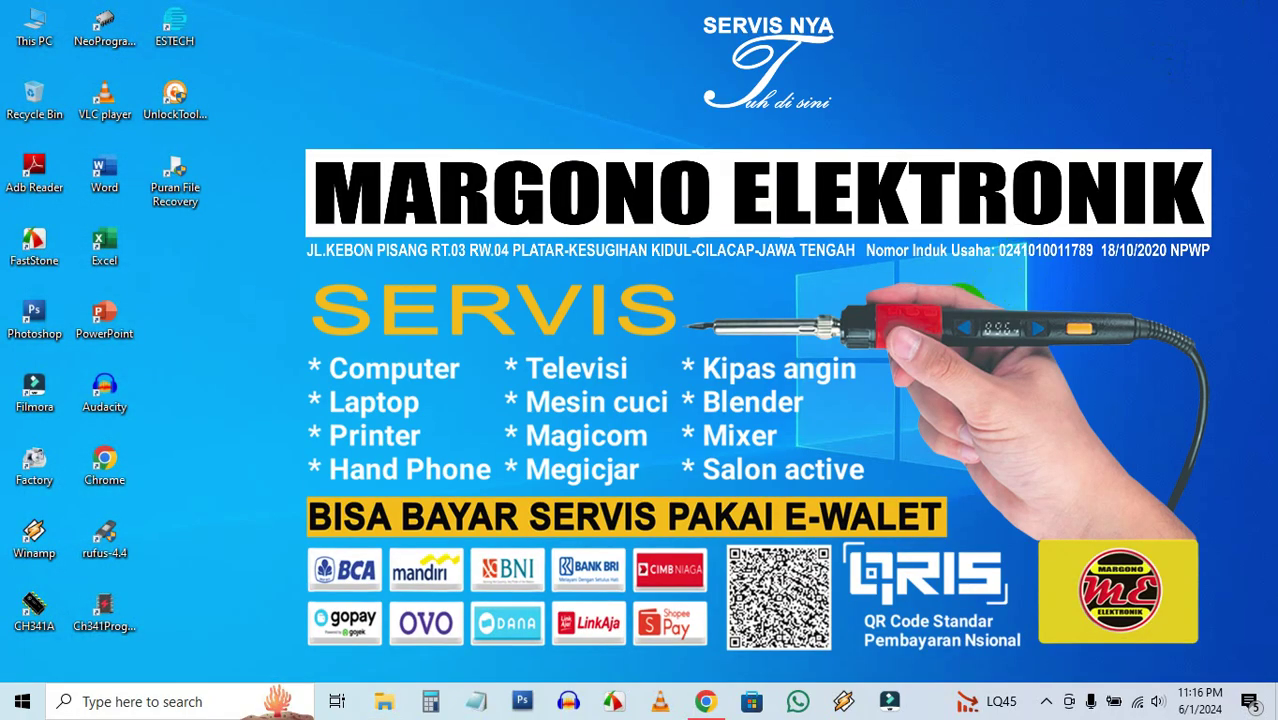